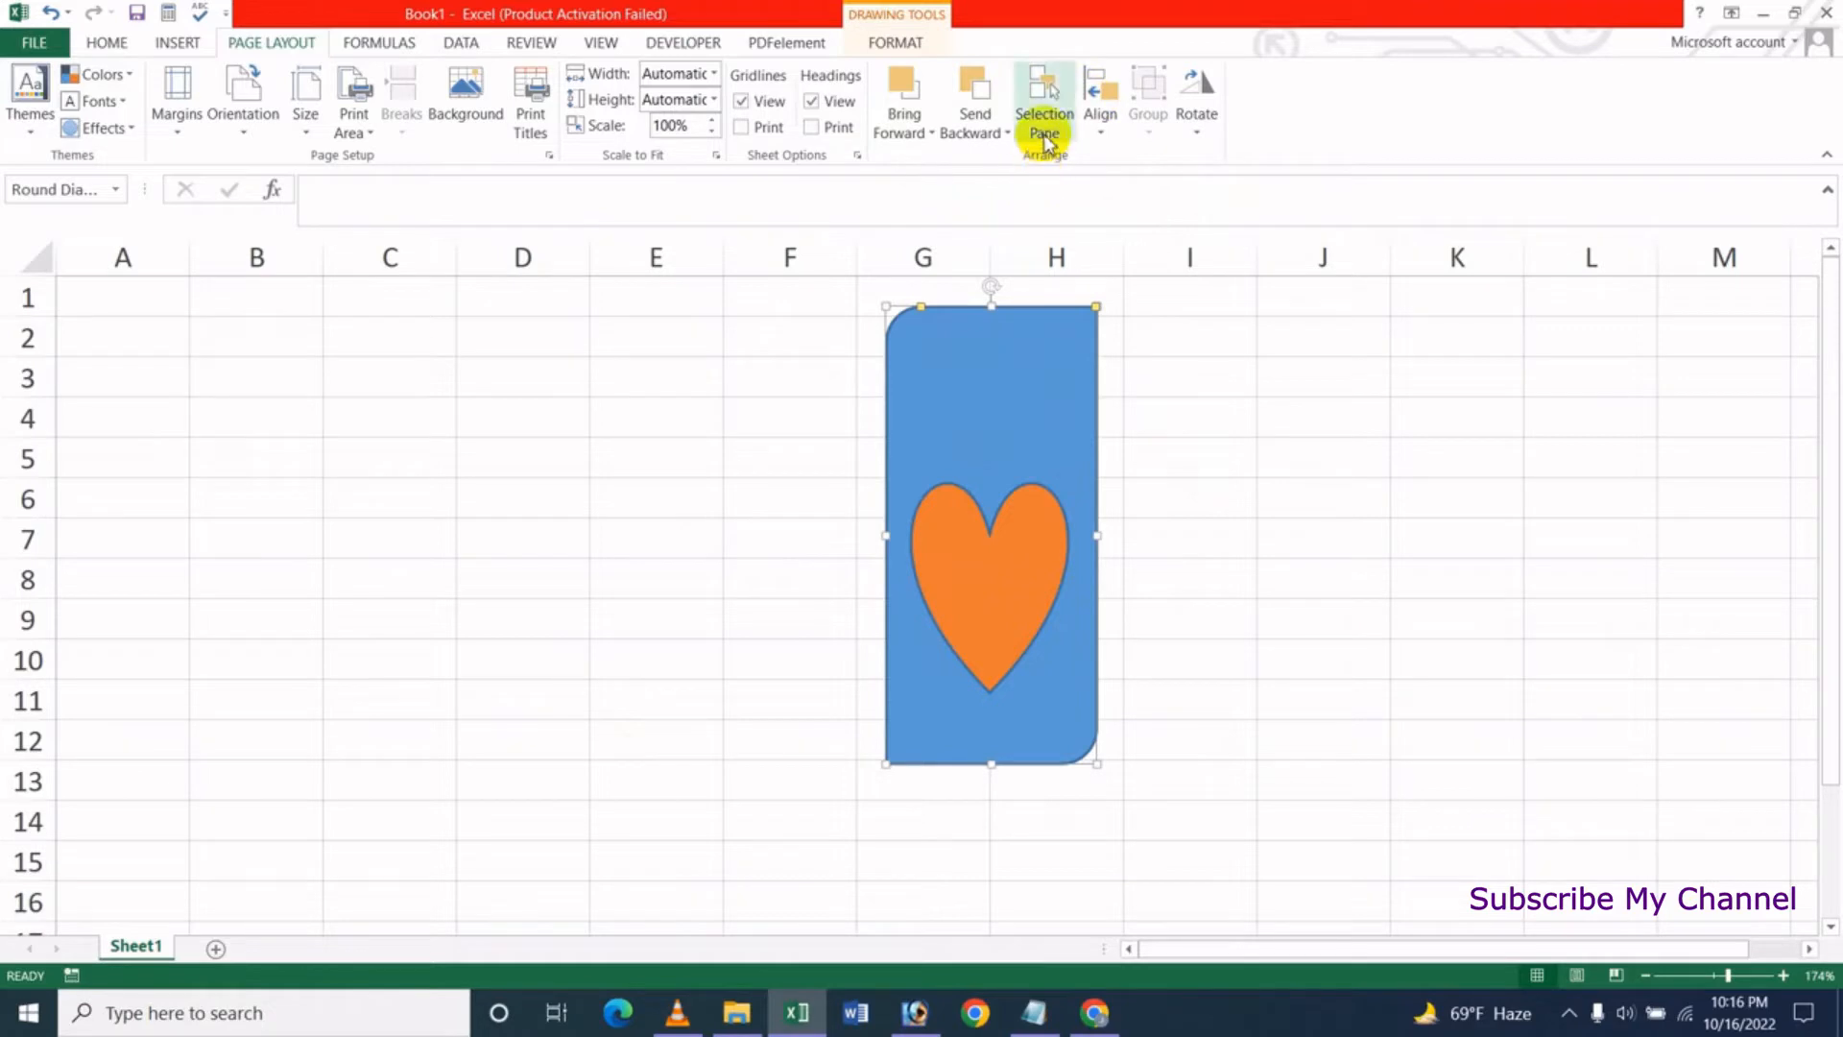
Open the Selection pane and pick the heart, then the round diagonal corner rectangle, from its object list
{"action": "left_click", "coordinate": [1043, 120]}
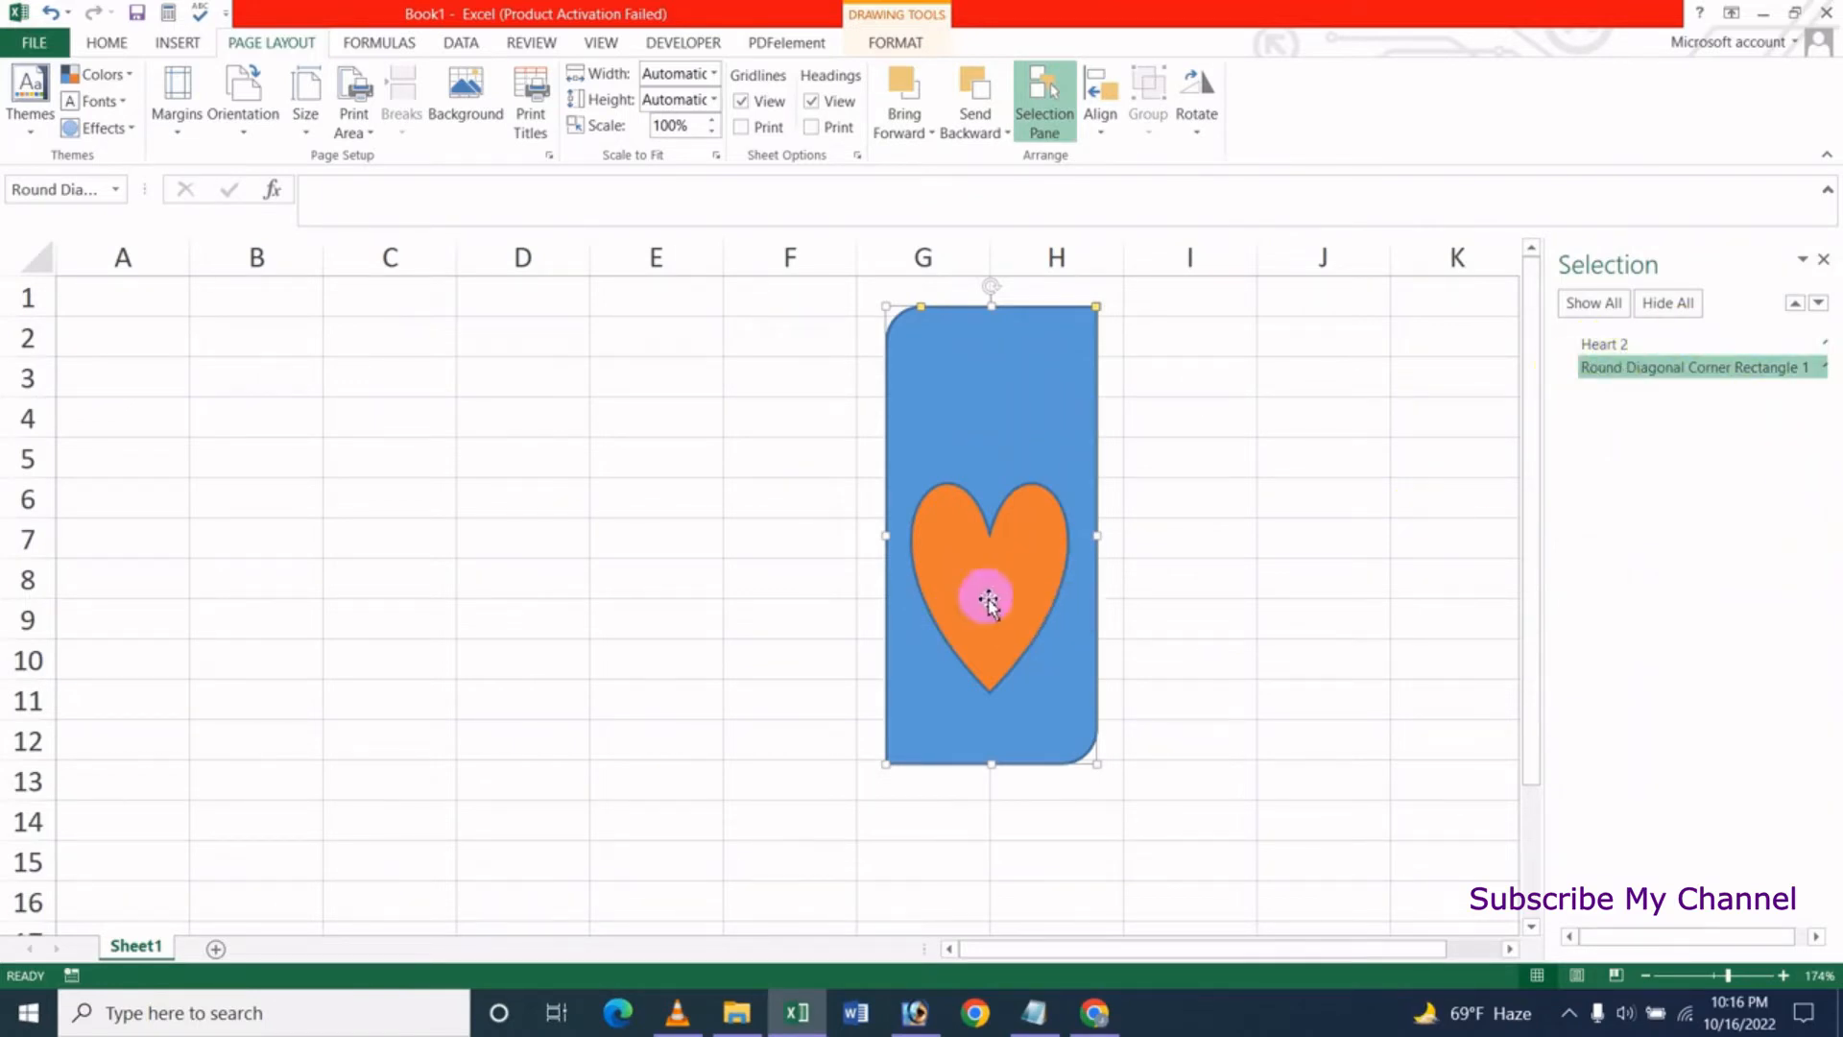
{"action": "left_click", "coordinate": [1632, 342]}
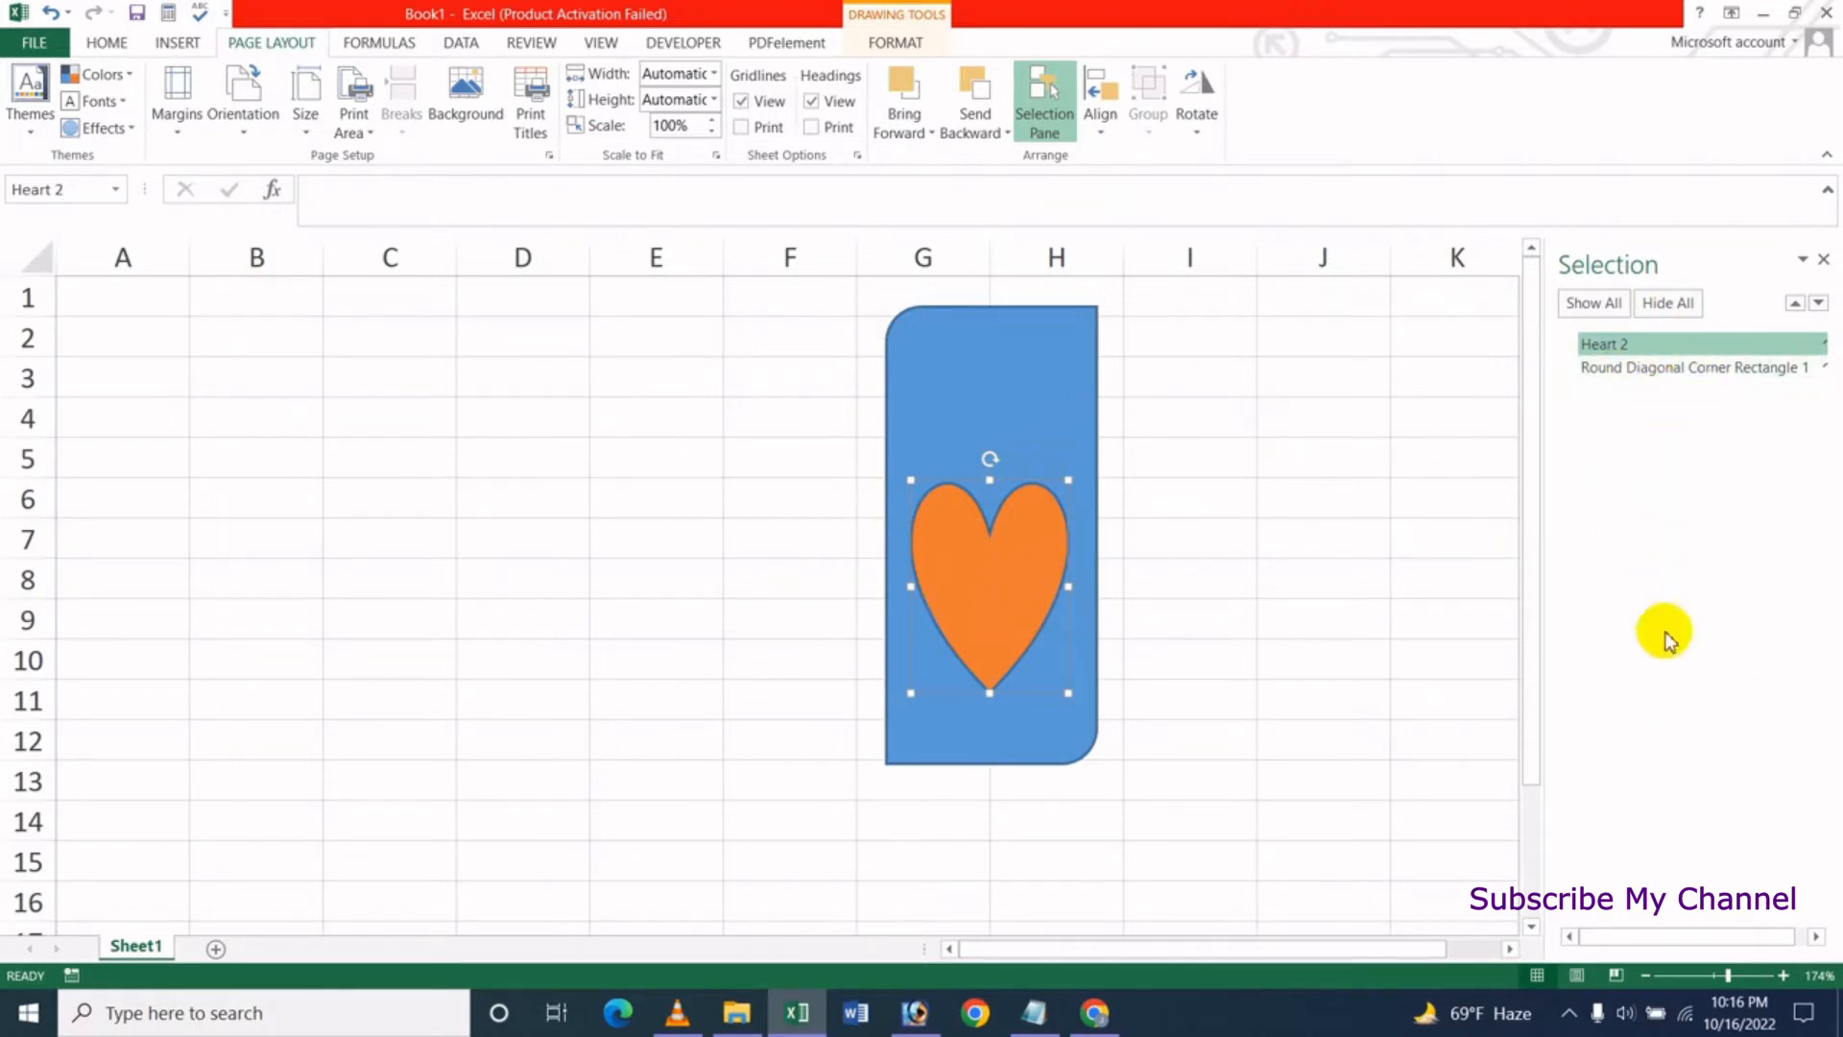
{"action": "left_click", "coordinate": [1663, 372]}
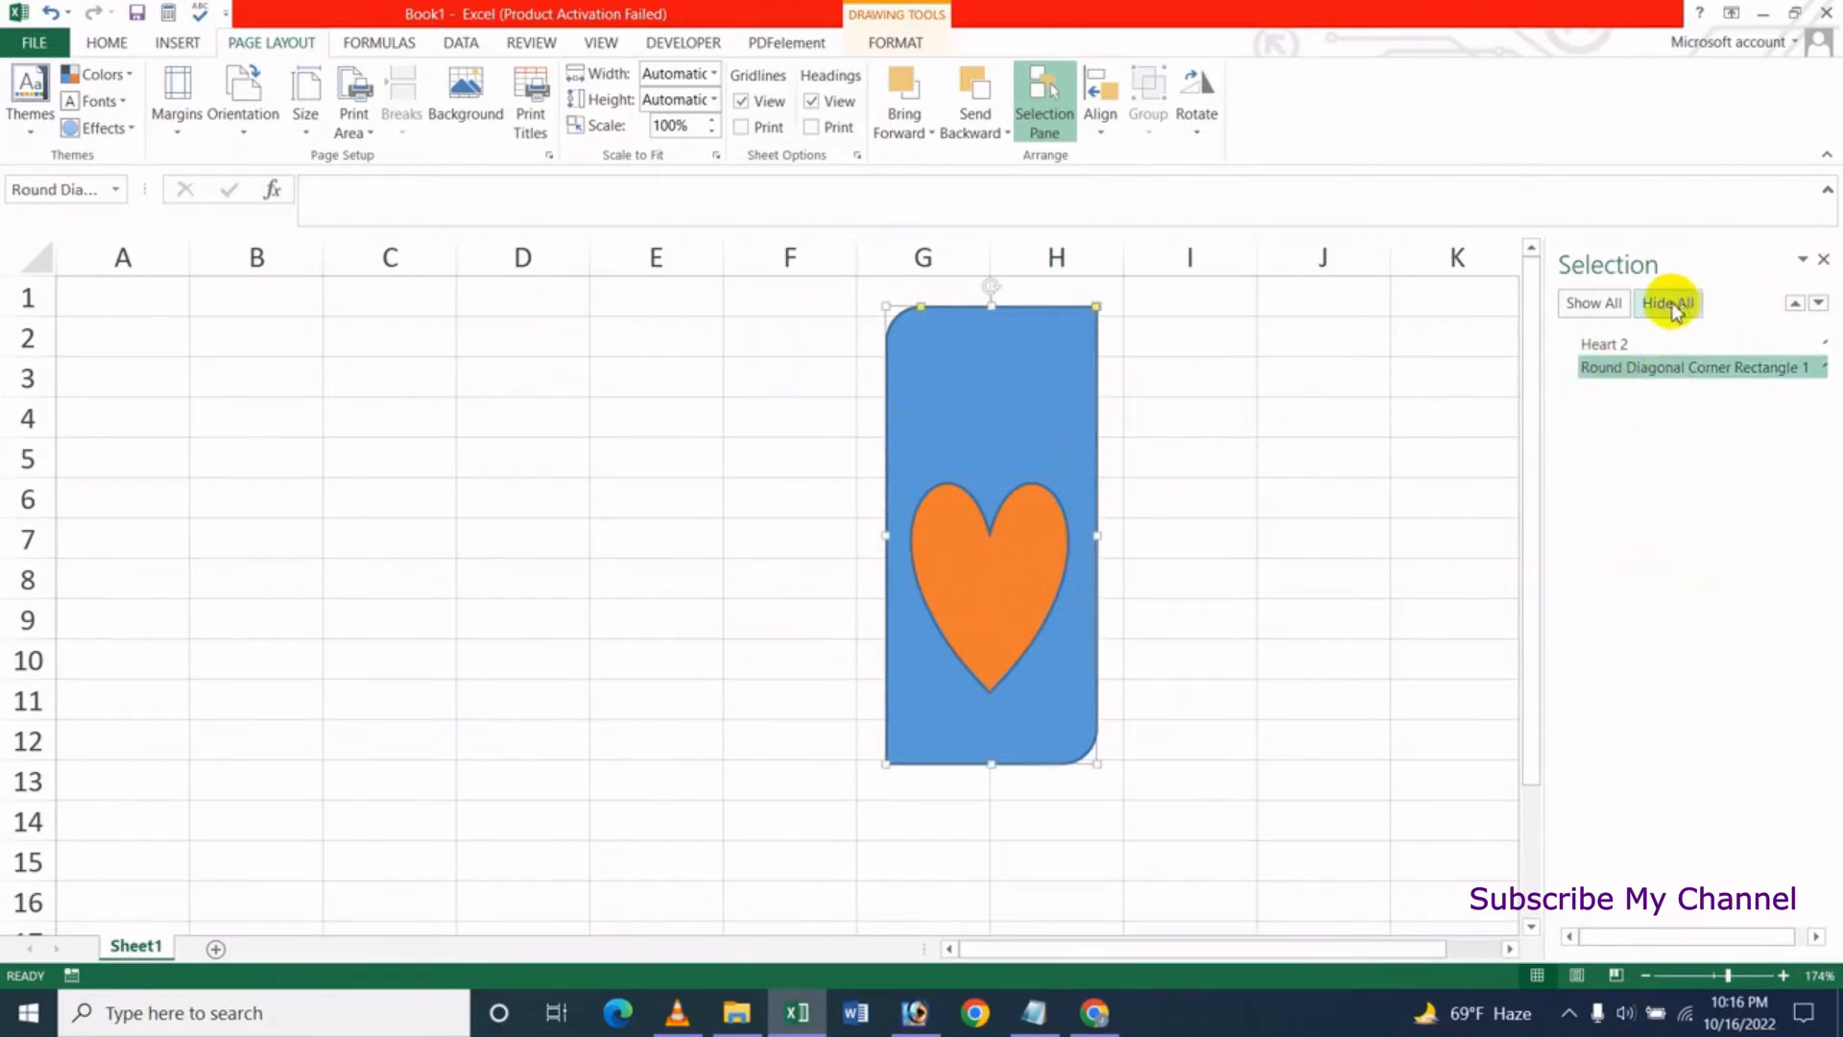
Hide all shapes and show them again, then reselect the round diagonal corner rectangle and close the Selection pane
{"action": "left_click", "coordinate": [1668, 305]}
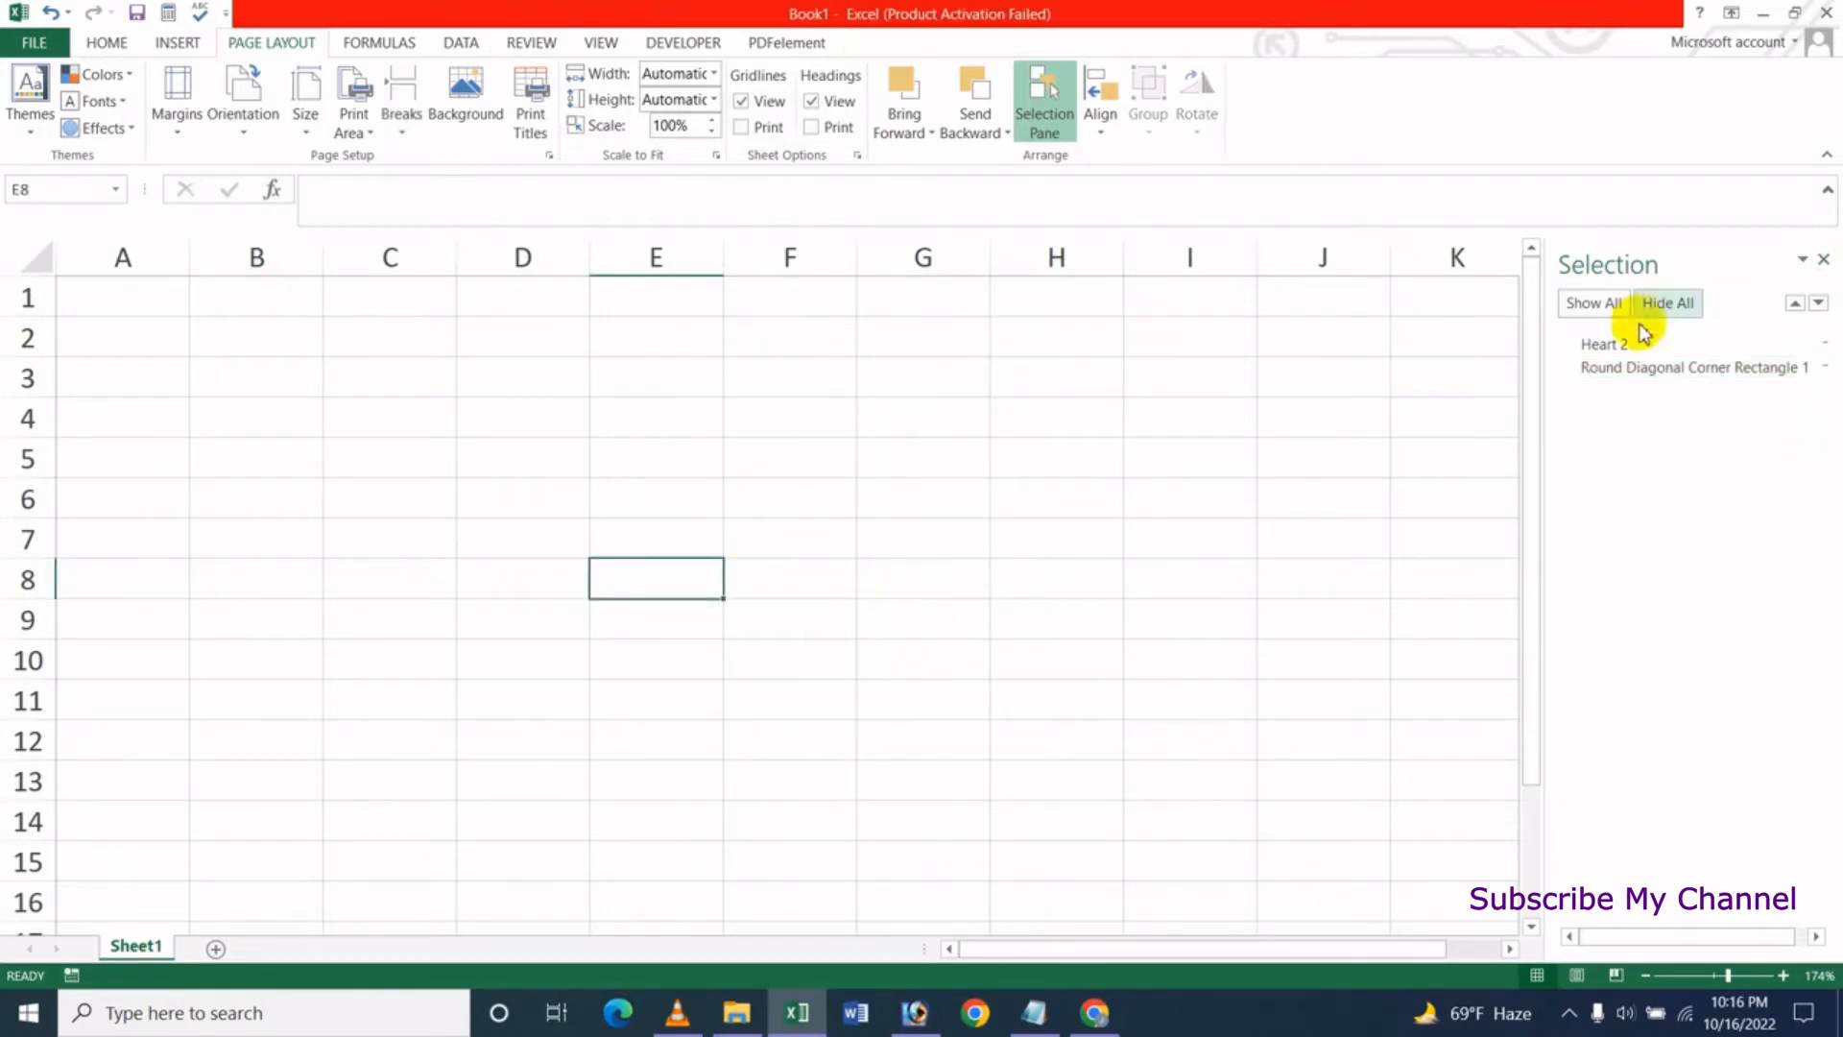
{"action": "left_click", "coordinate": [1589, 302]}
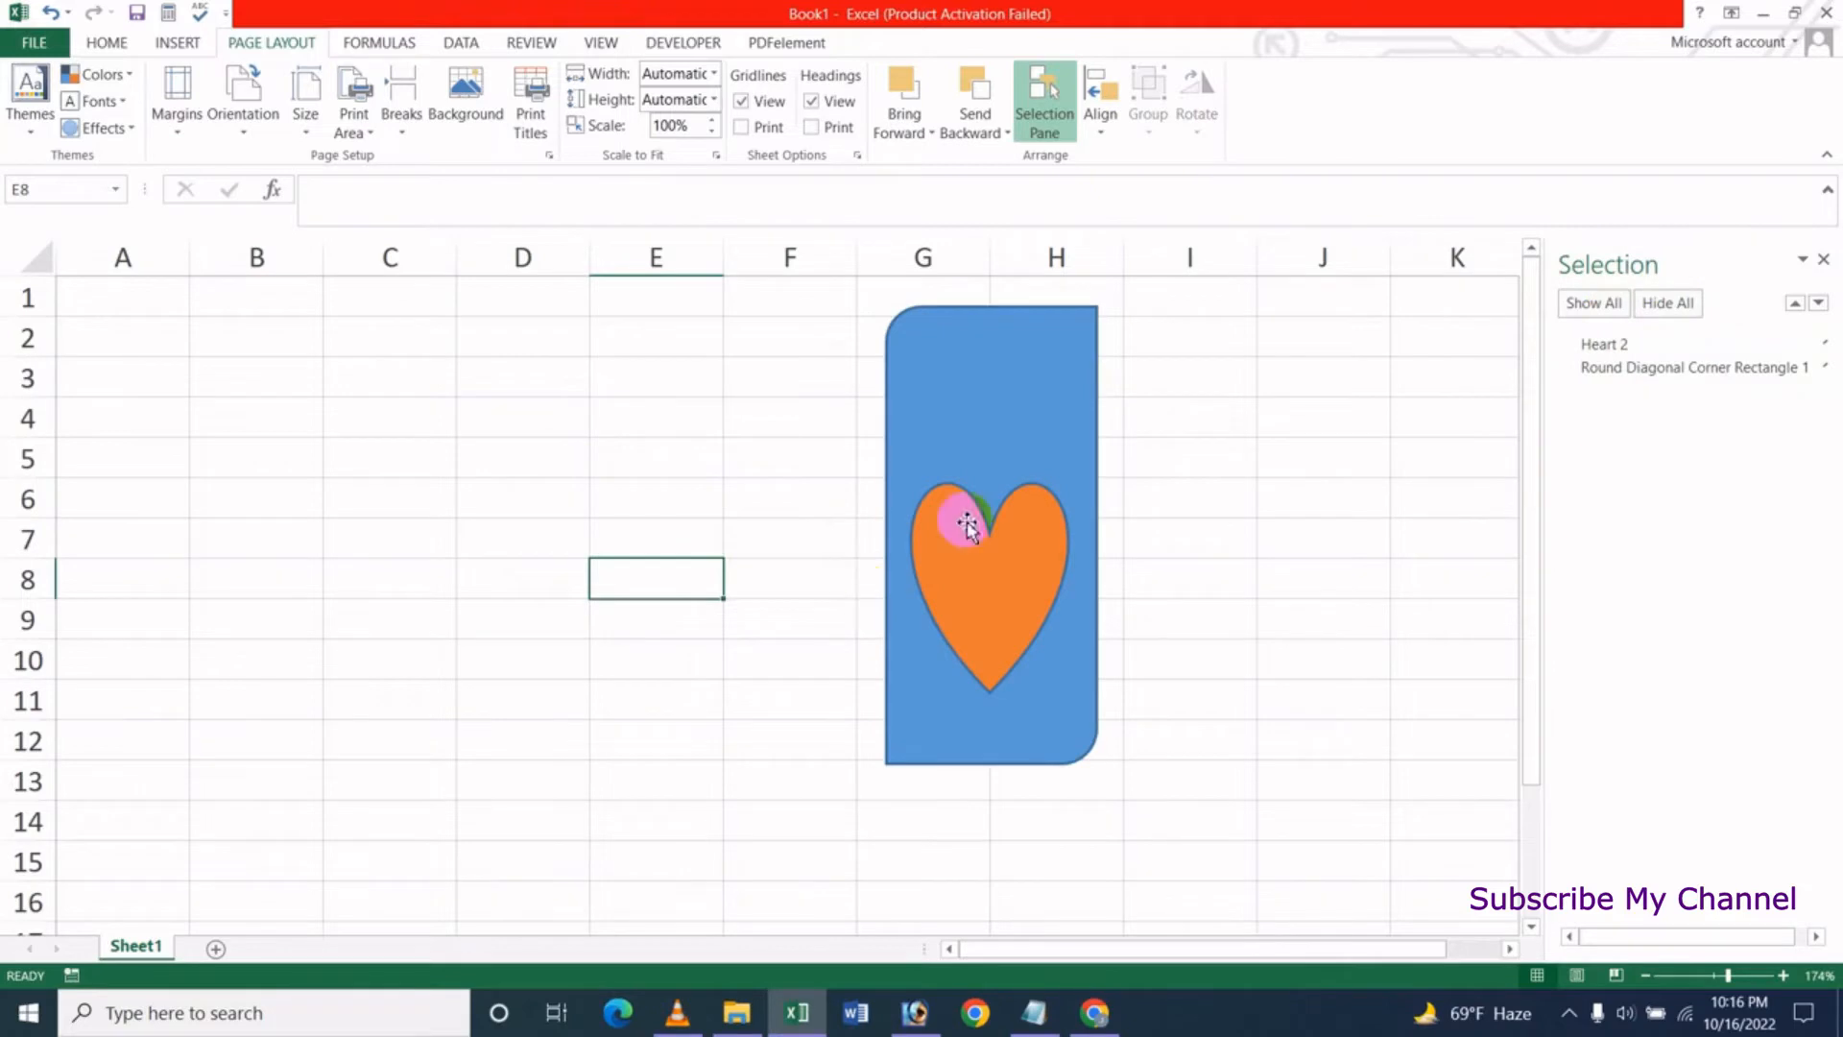
{"action": "left_click", "coordinate": [1603, 344]}
{"action": "left_click", "coordinate": [1653, 369]}
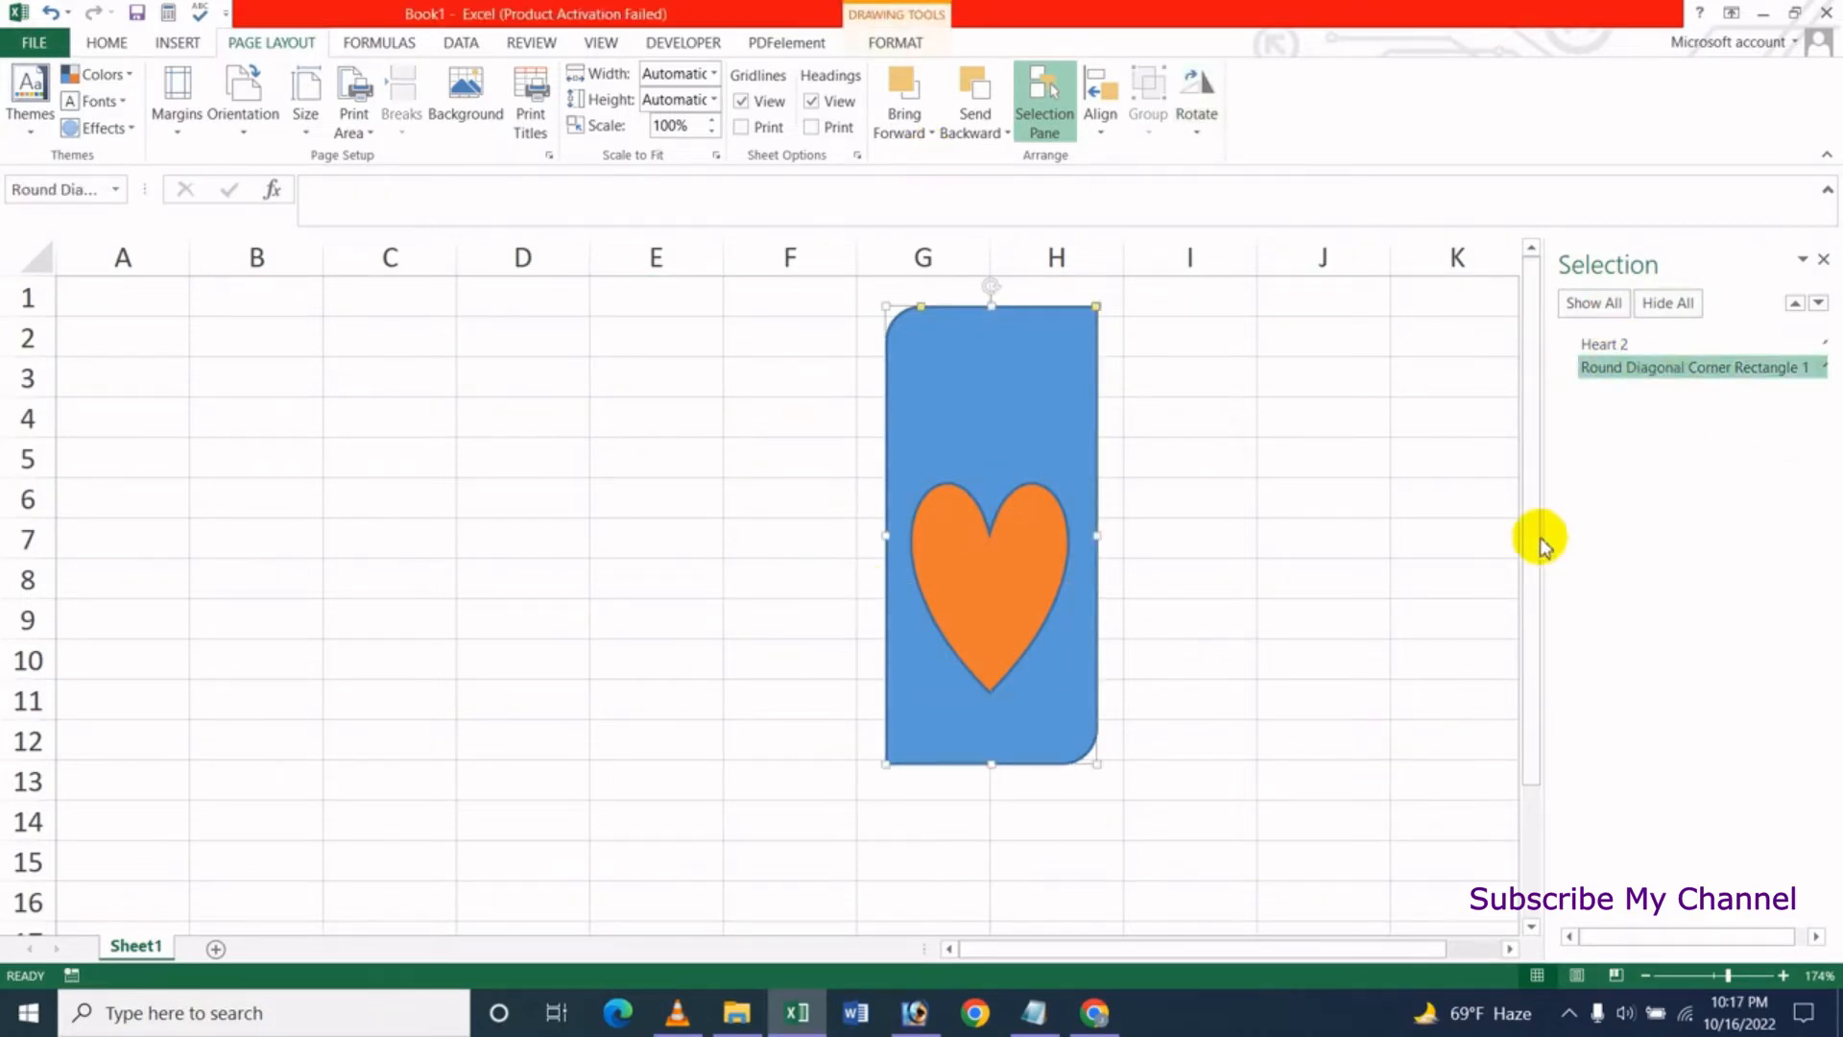
{"action": "left_click", "coordinate": [1824, 261]}
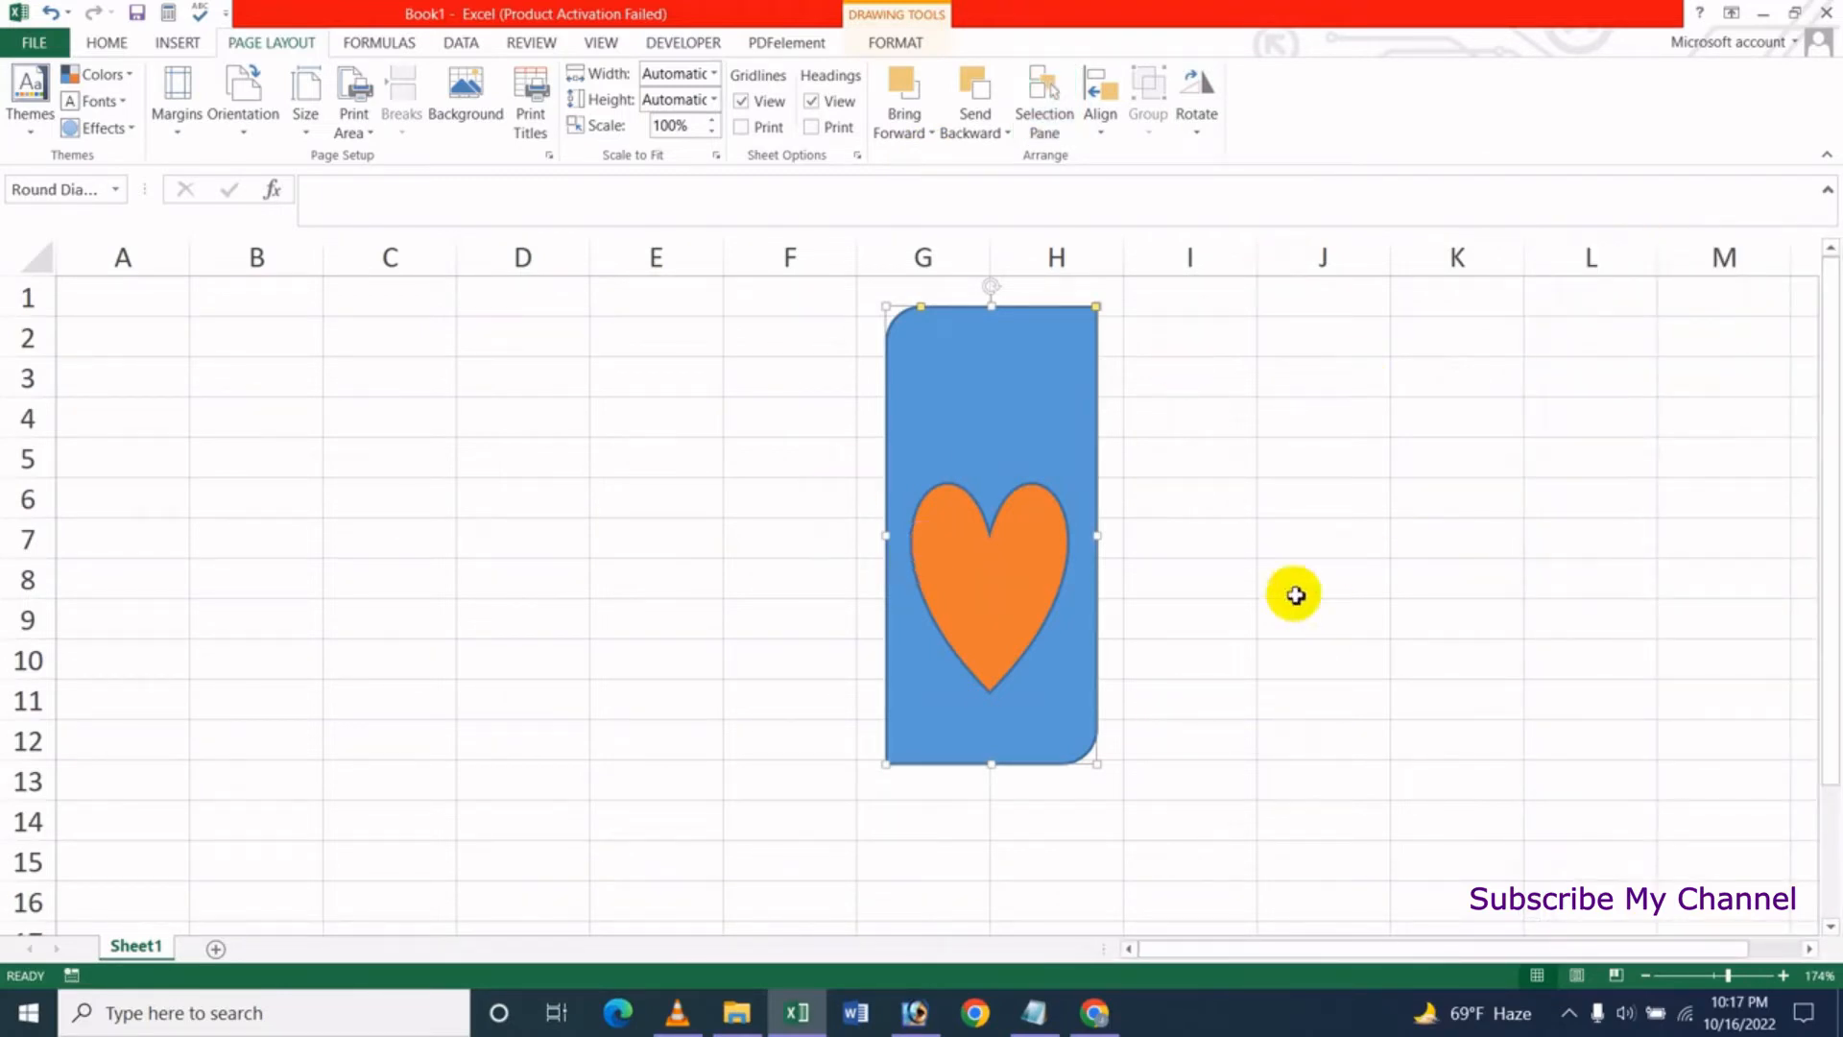
Add the heart to the selection with the blue rectangle and align both shapes with Align Left
{"action": "left_click", "coordinate": [1102, 144]}
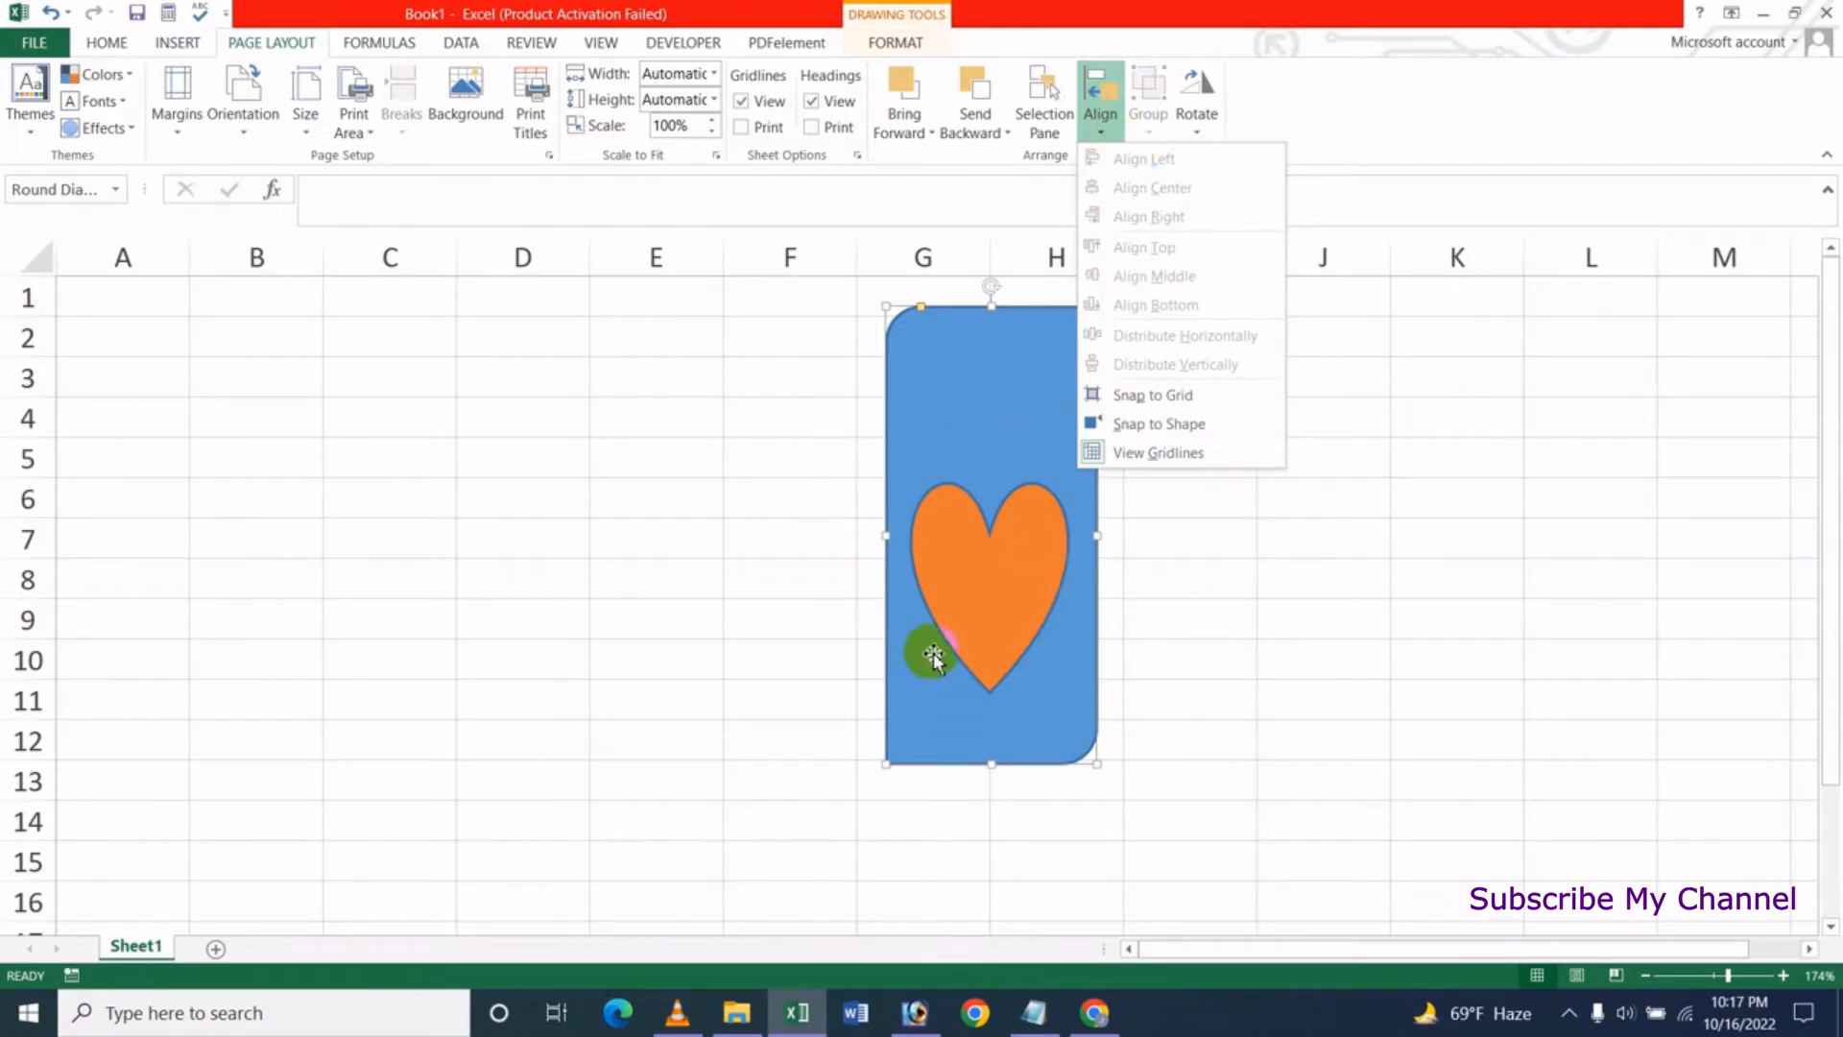
{"action": "left_click", "coordinate": [739, 463]}
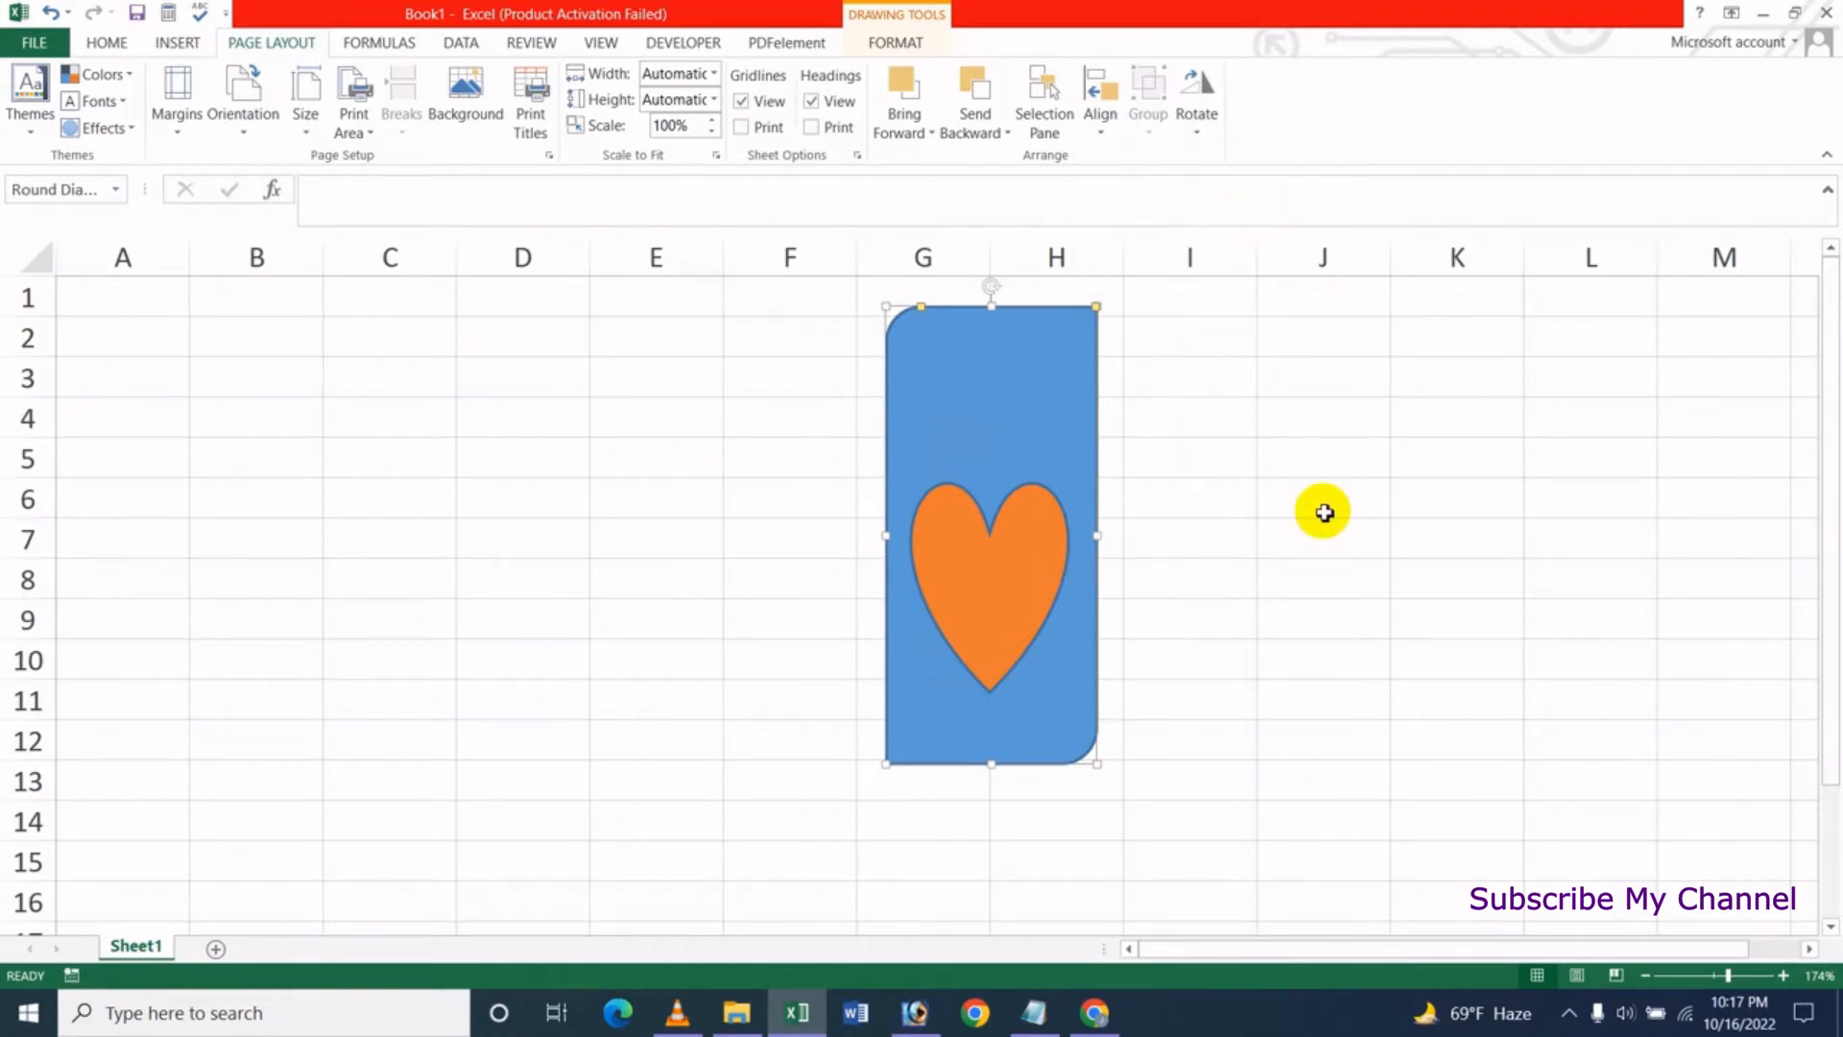
{"action": "left_click", "coordinate": [994, 584], "text": "ctrl"}
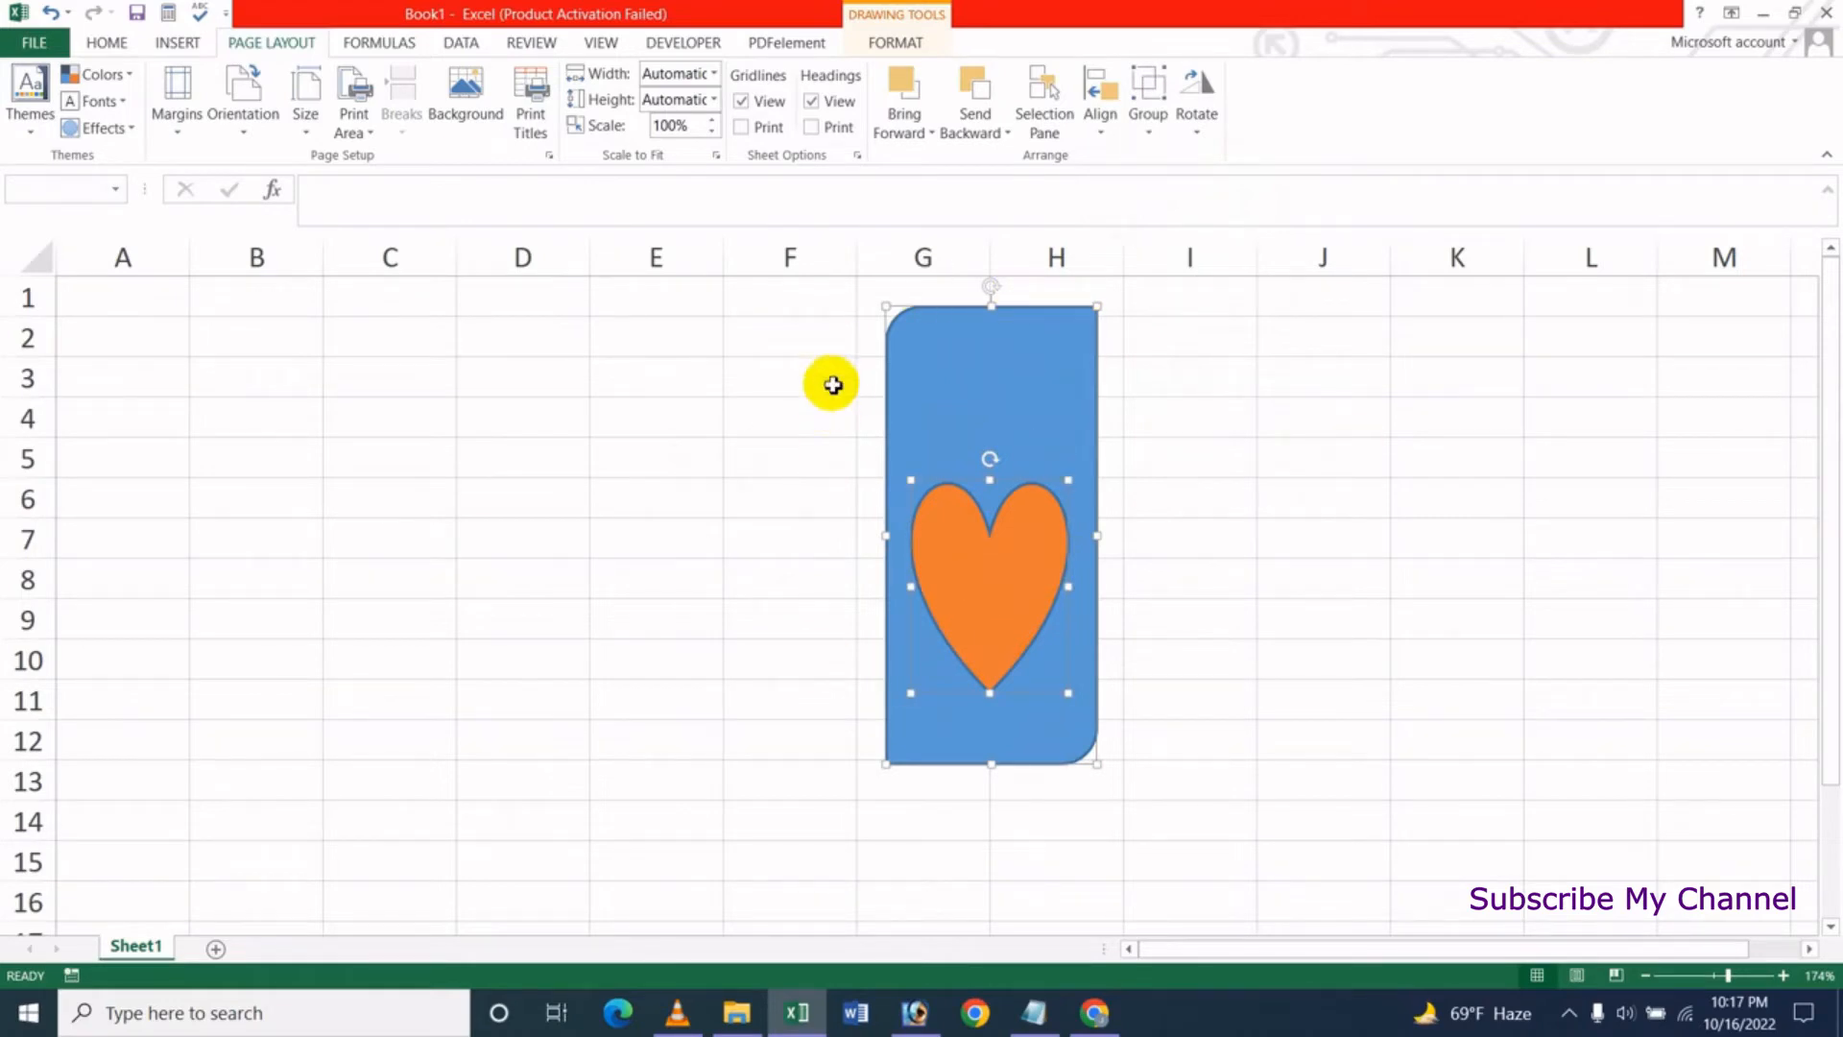
{"action": "left_click", "coordinate": [1101, 144]}
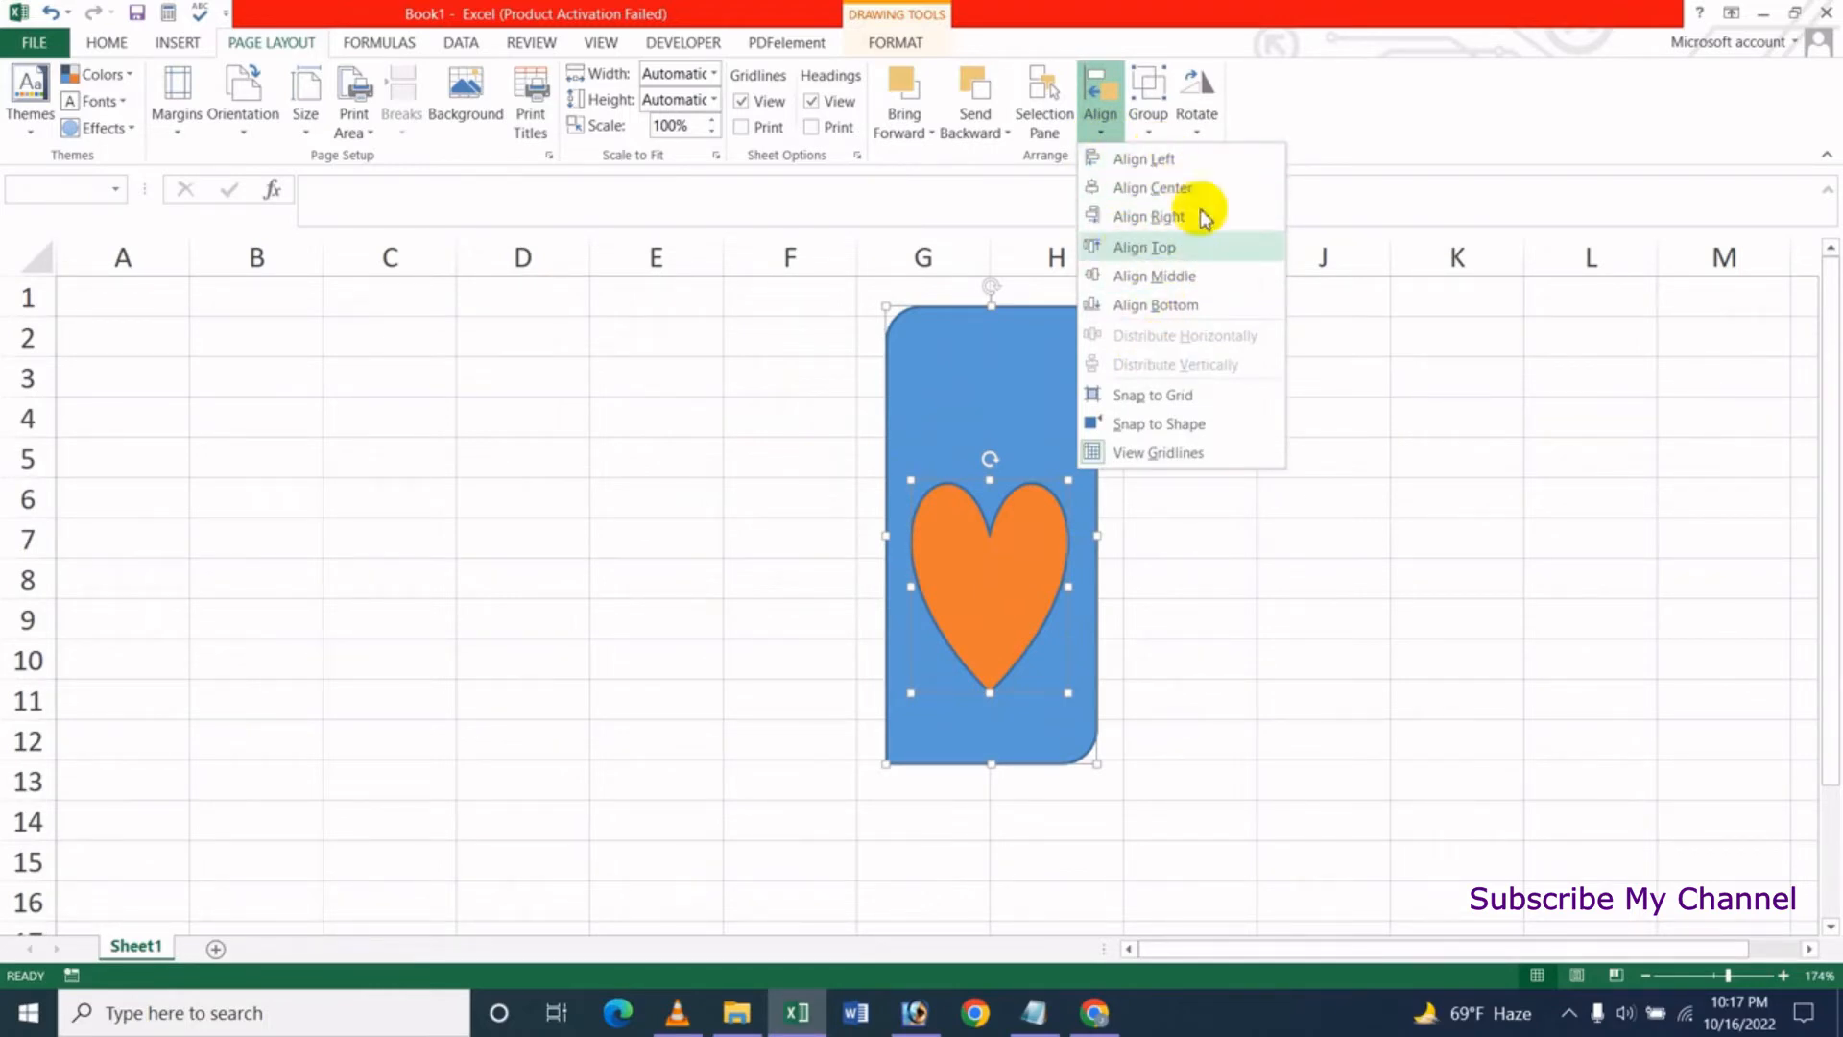
{"action": "left_click", "coordinate": [1151, 160]}
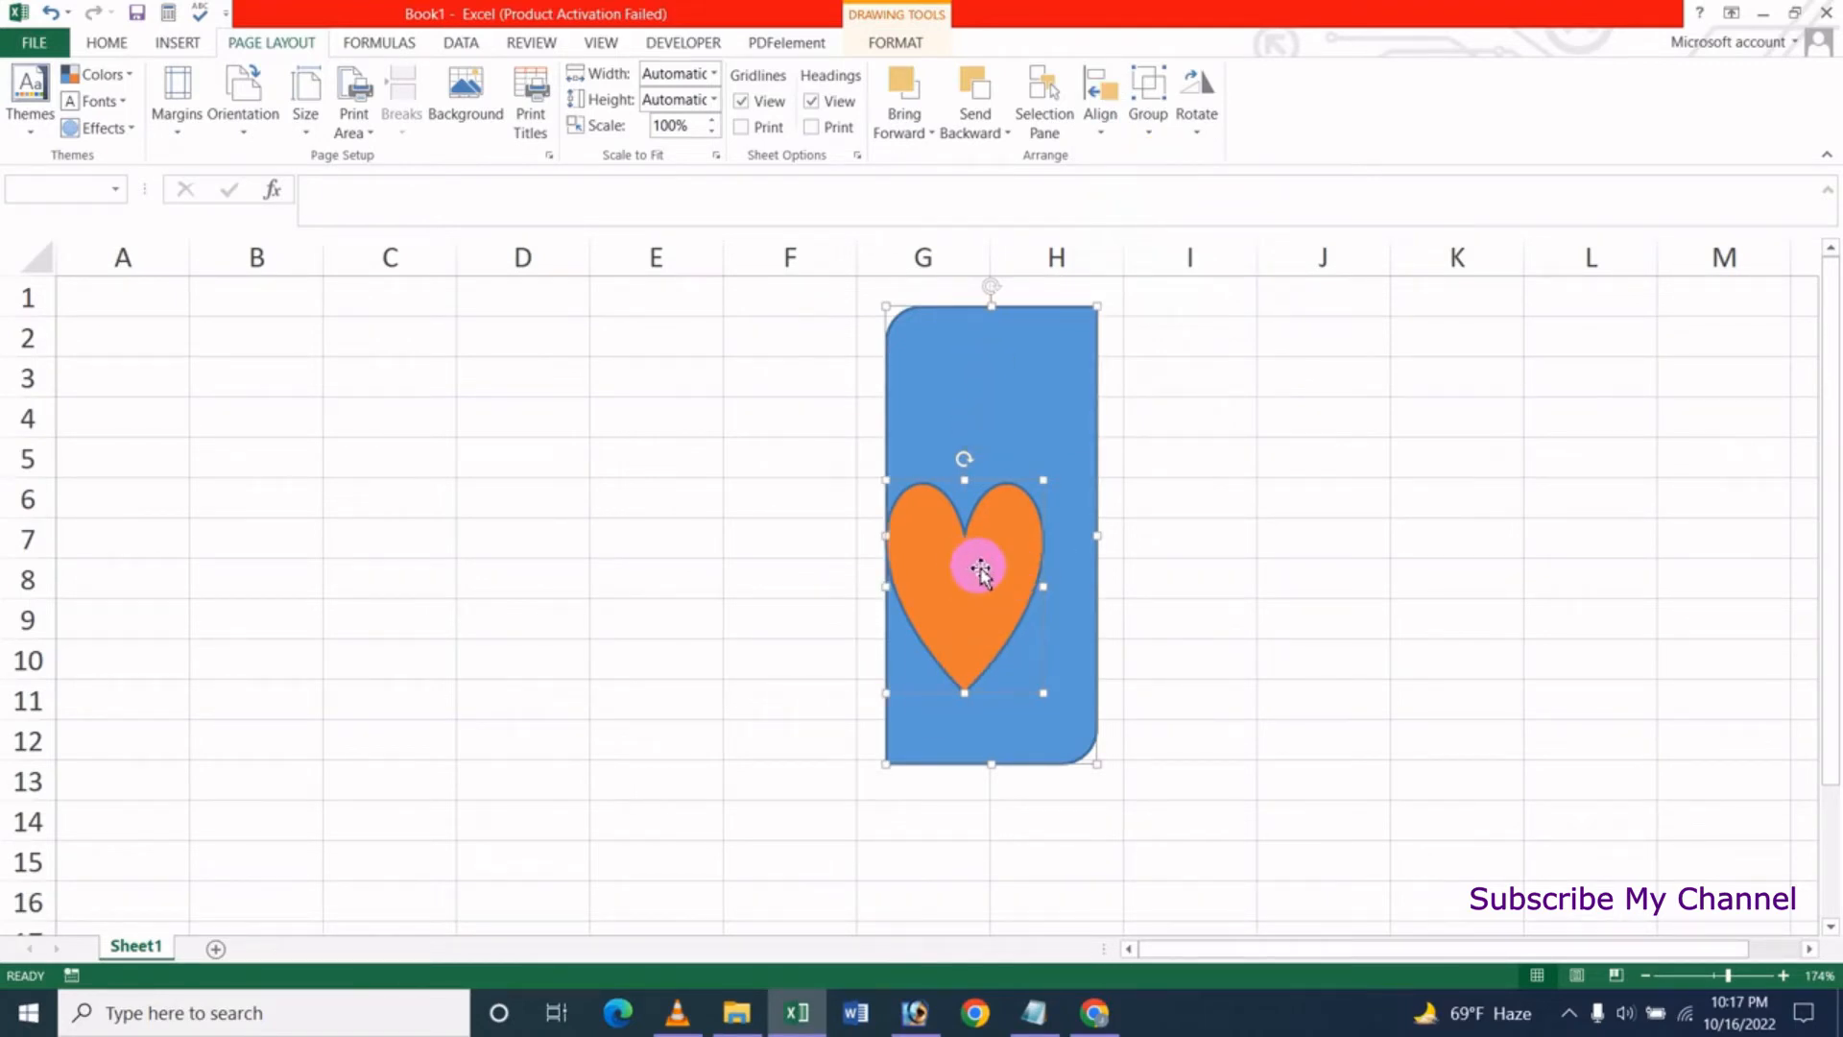
Apply Align Center and then Align Right to the selected heart and rectangle
{"action": "left_click", "coordinate": [1101, 145]}
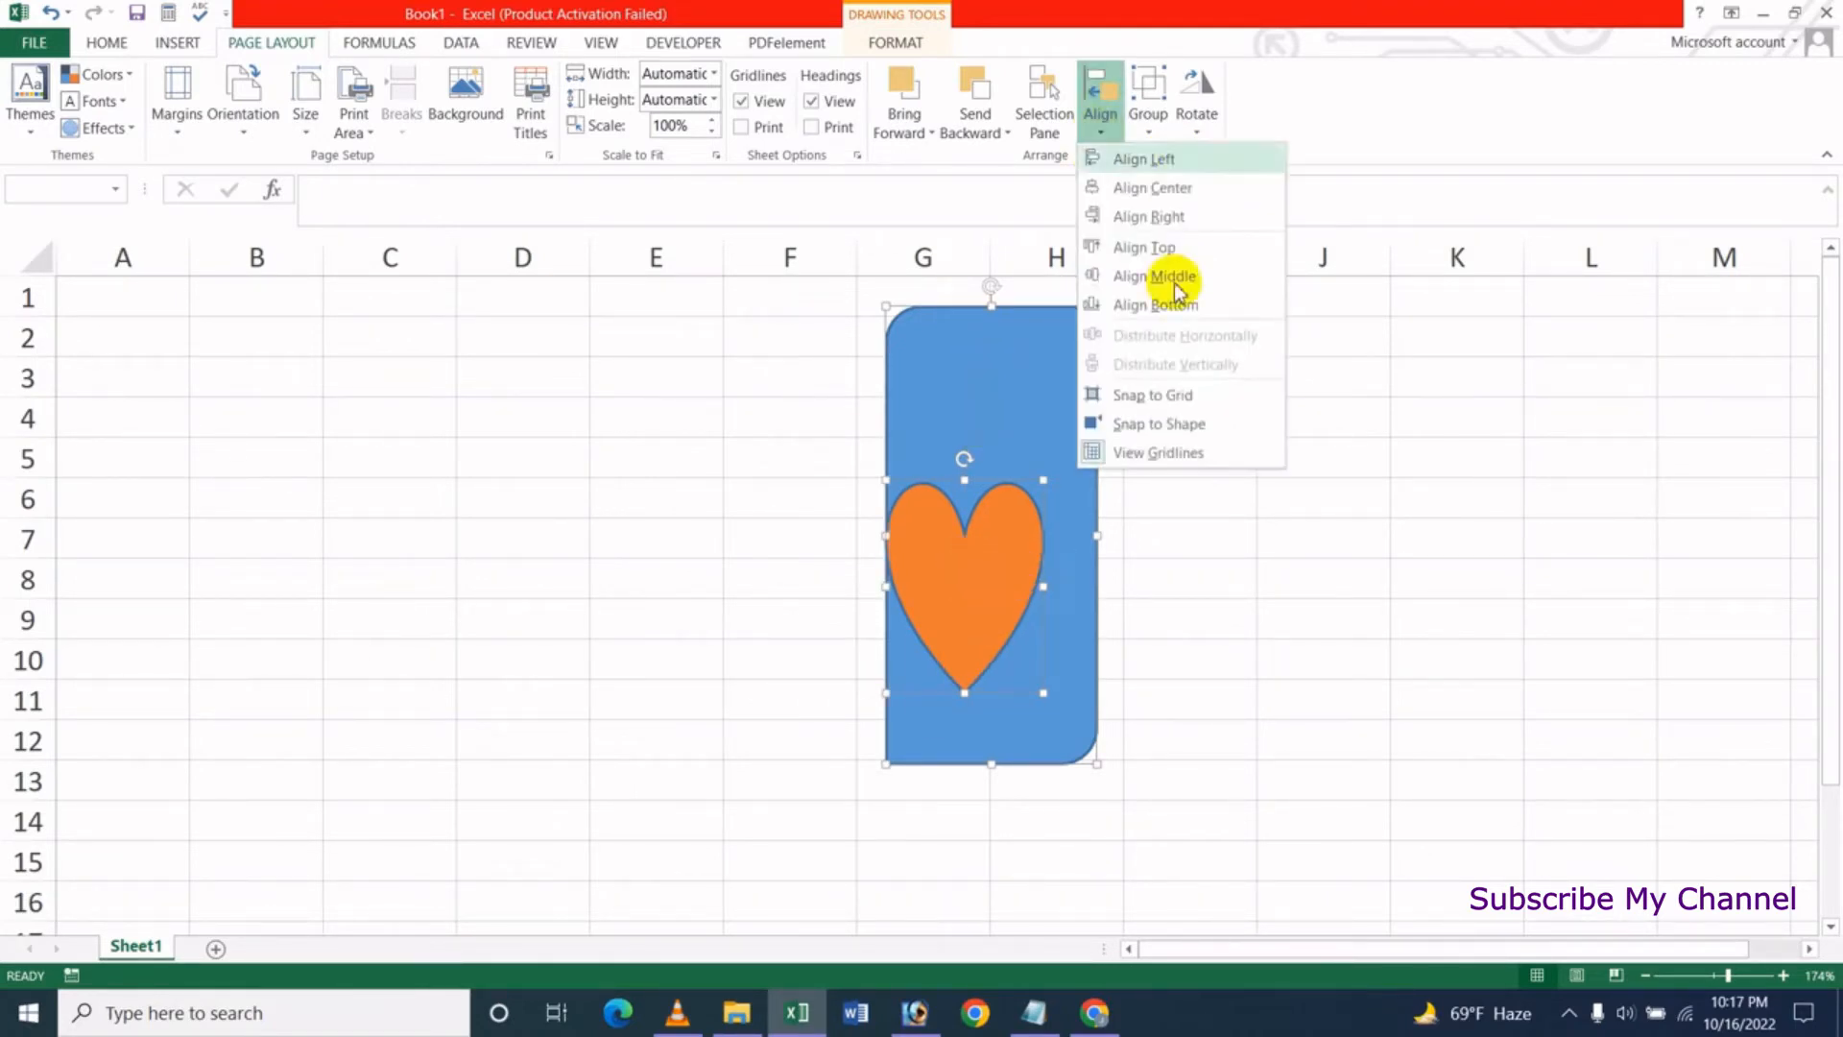
{"action": "left_click", "coordinate": [1153, 188]}
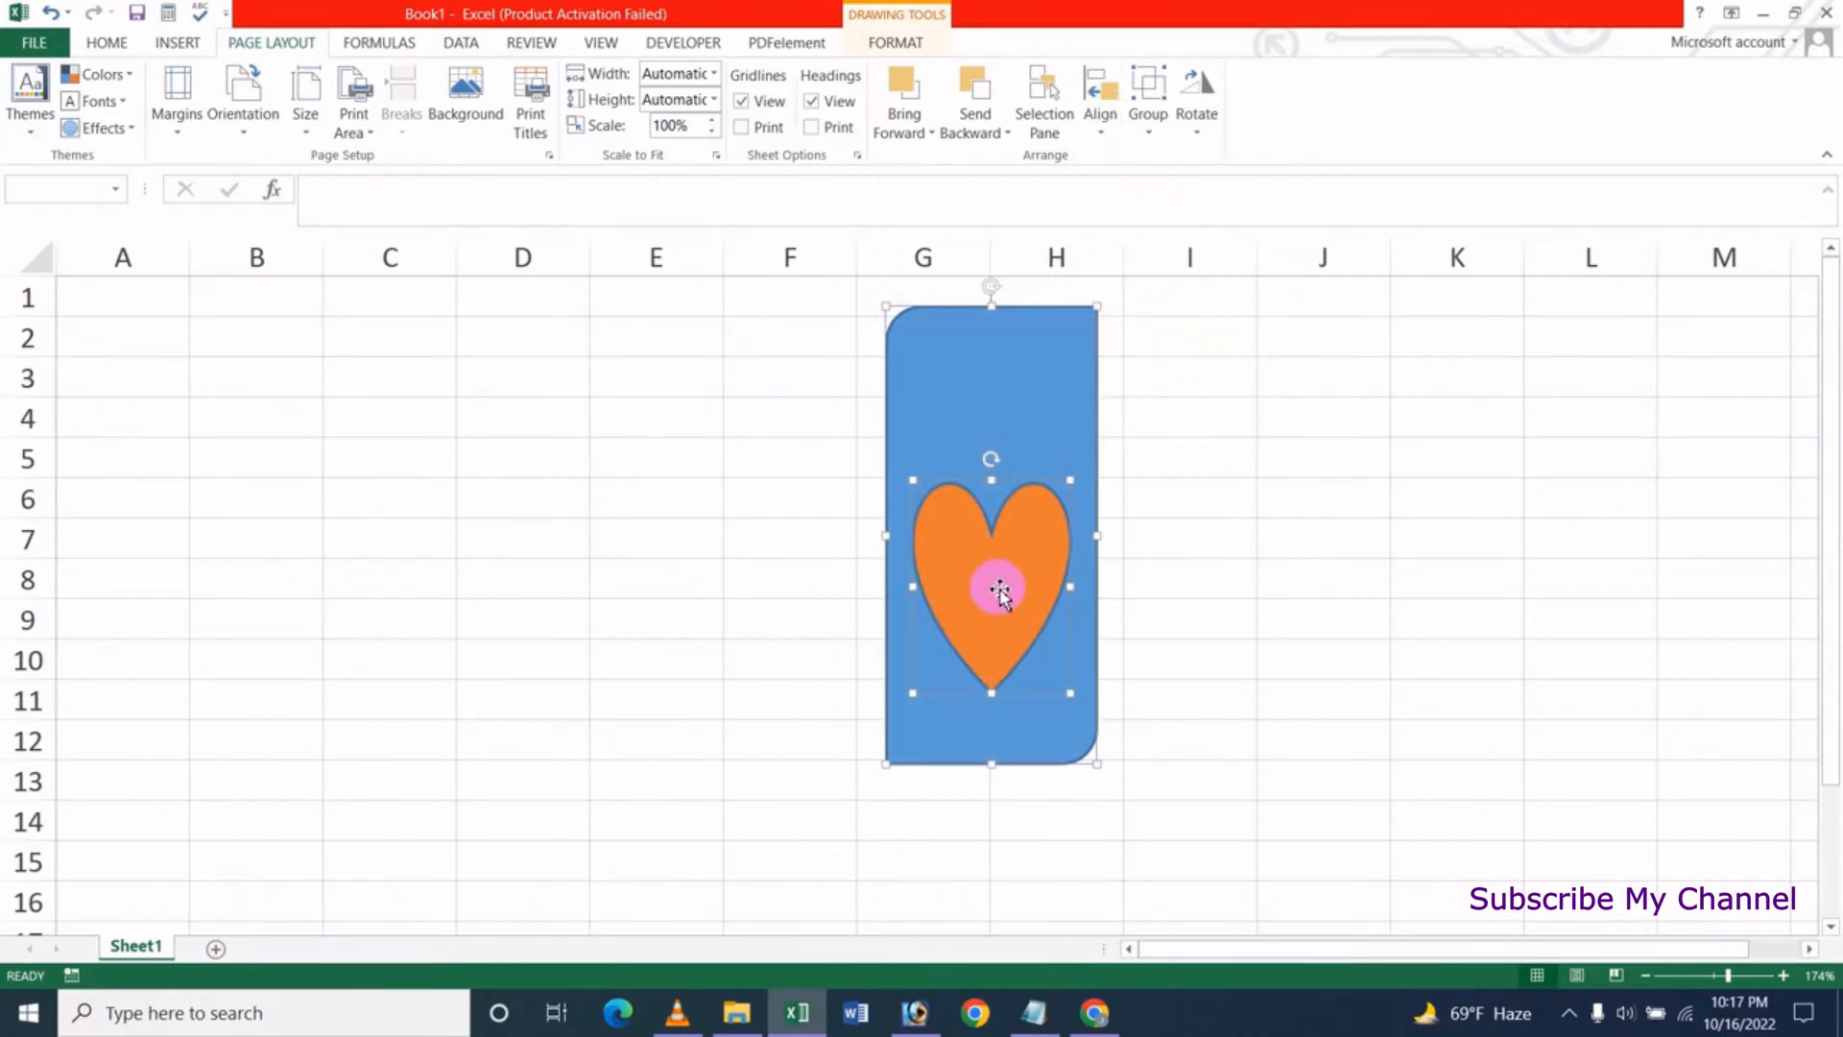
{"action": "left_click", "coordinate": [1097, 133]}
{"action": "left_click", "coordinate": [1149, 217]}
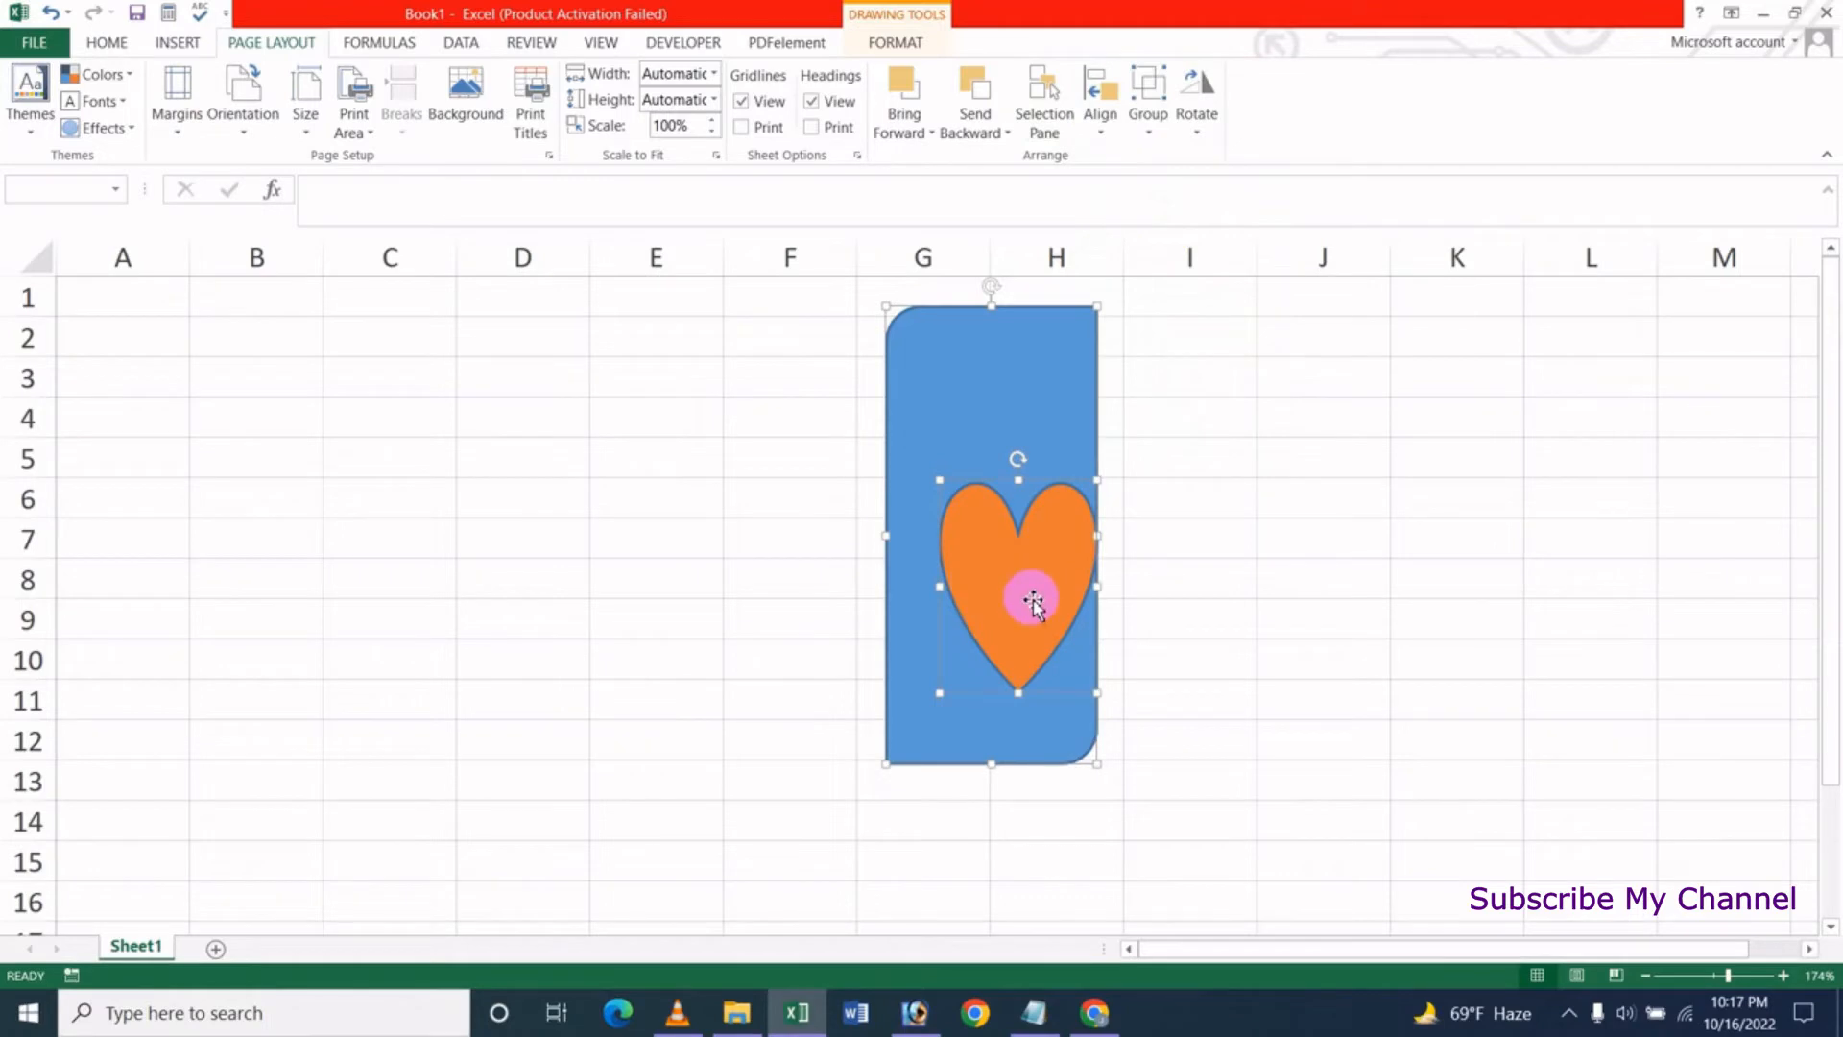
Align the heart with the upper edge of the rectangle using Align Top
{"action": "left_click", "coordinate": [1098, 132]}
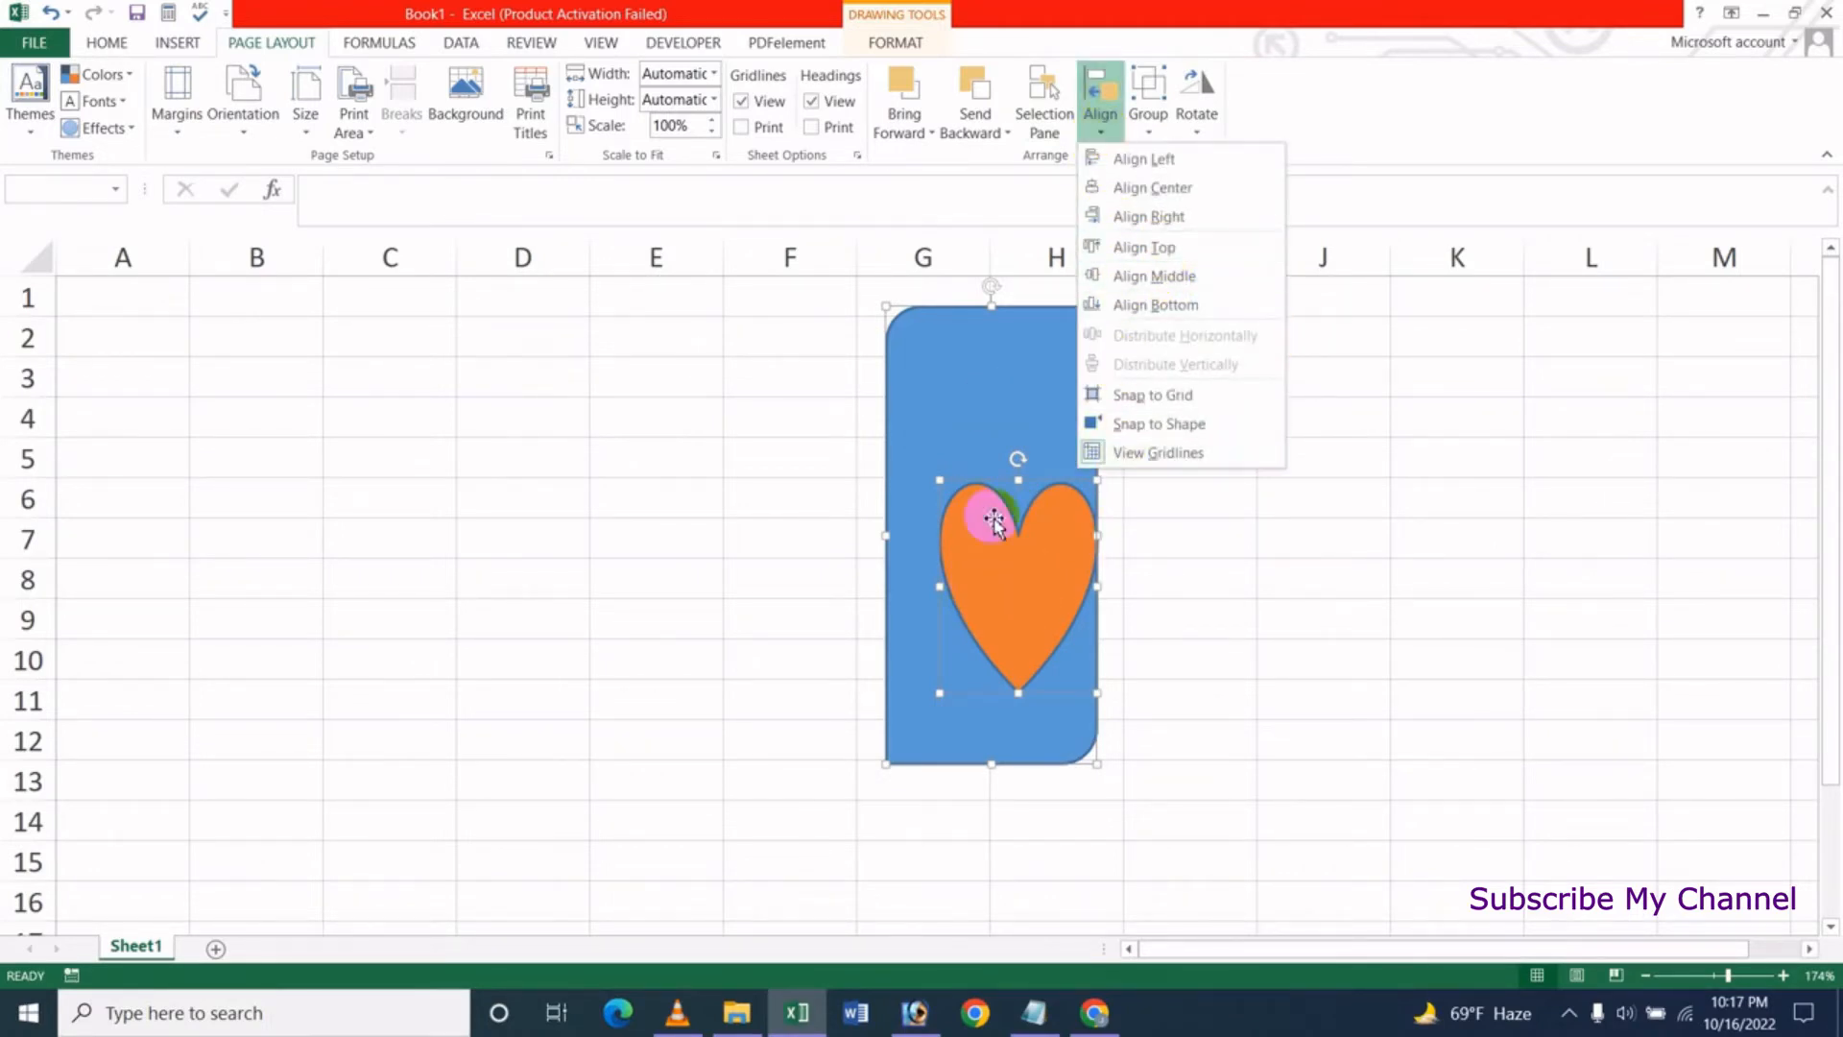
{"action": "left_click", "coordinate": [1155, 247]}
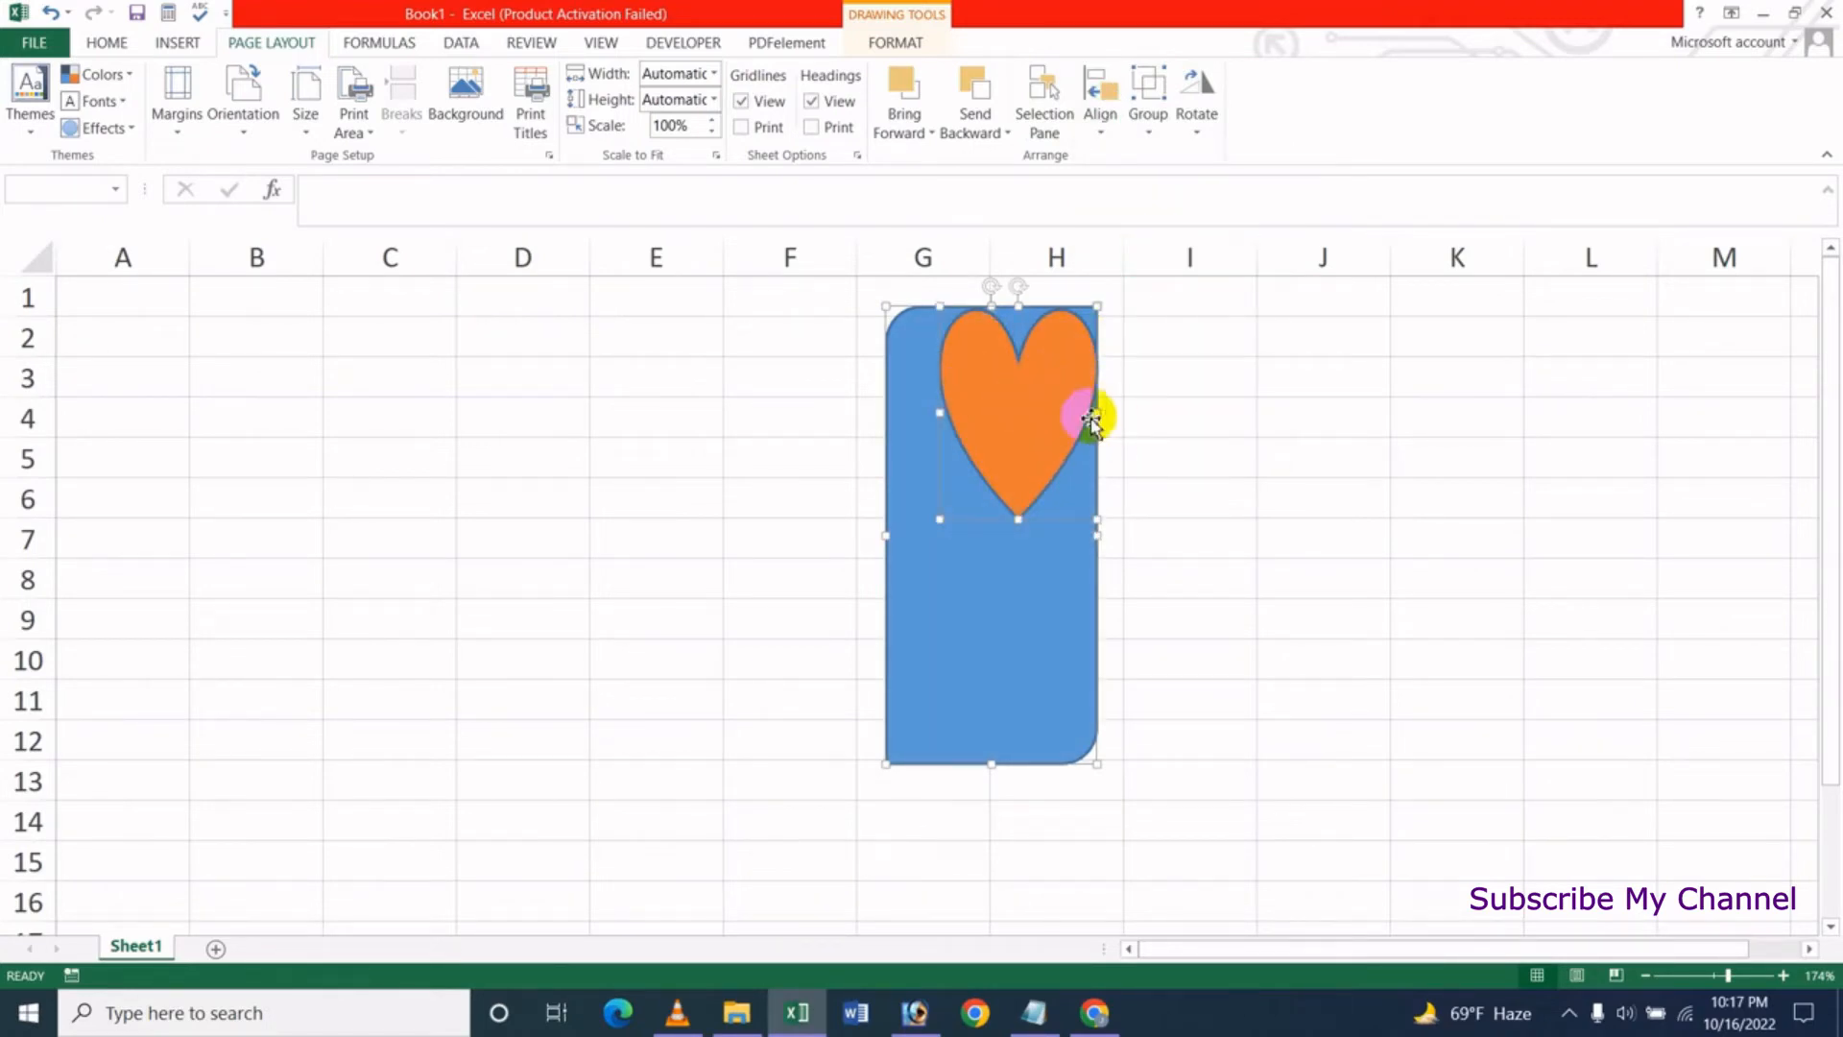
{"action": "left_click", "coordinate": [1001, 419]}
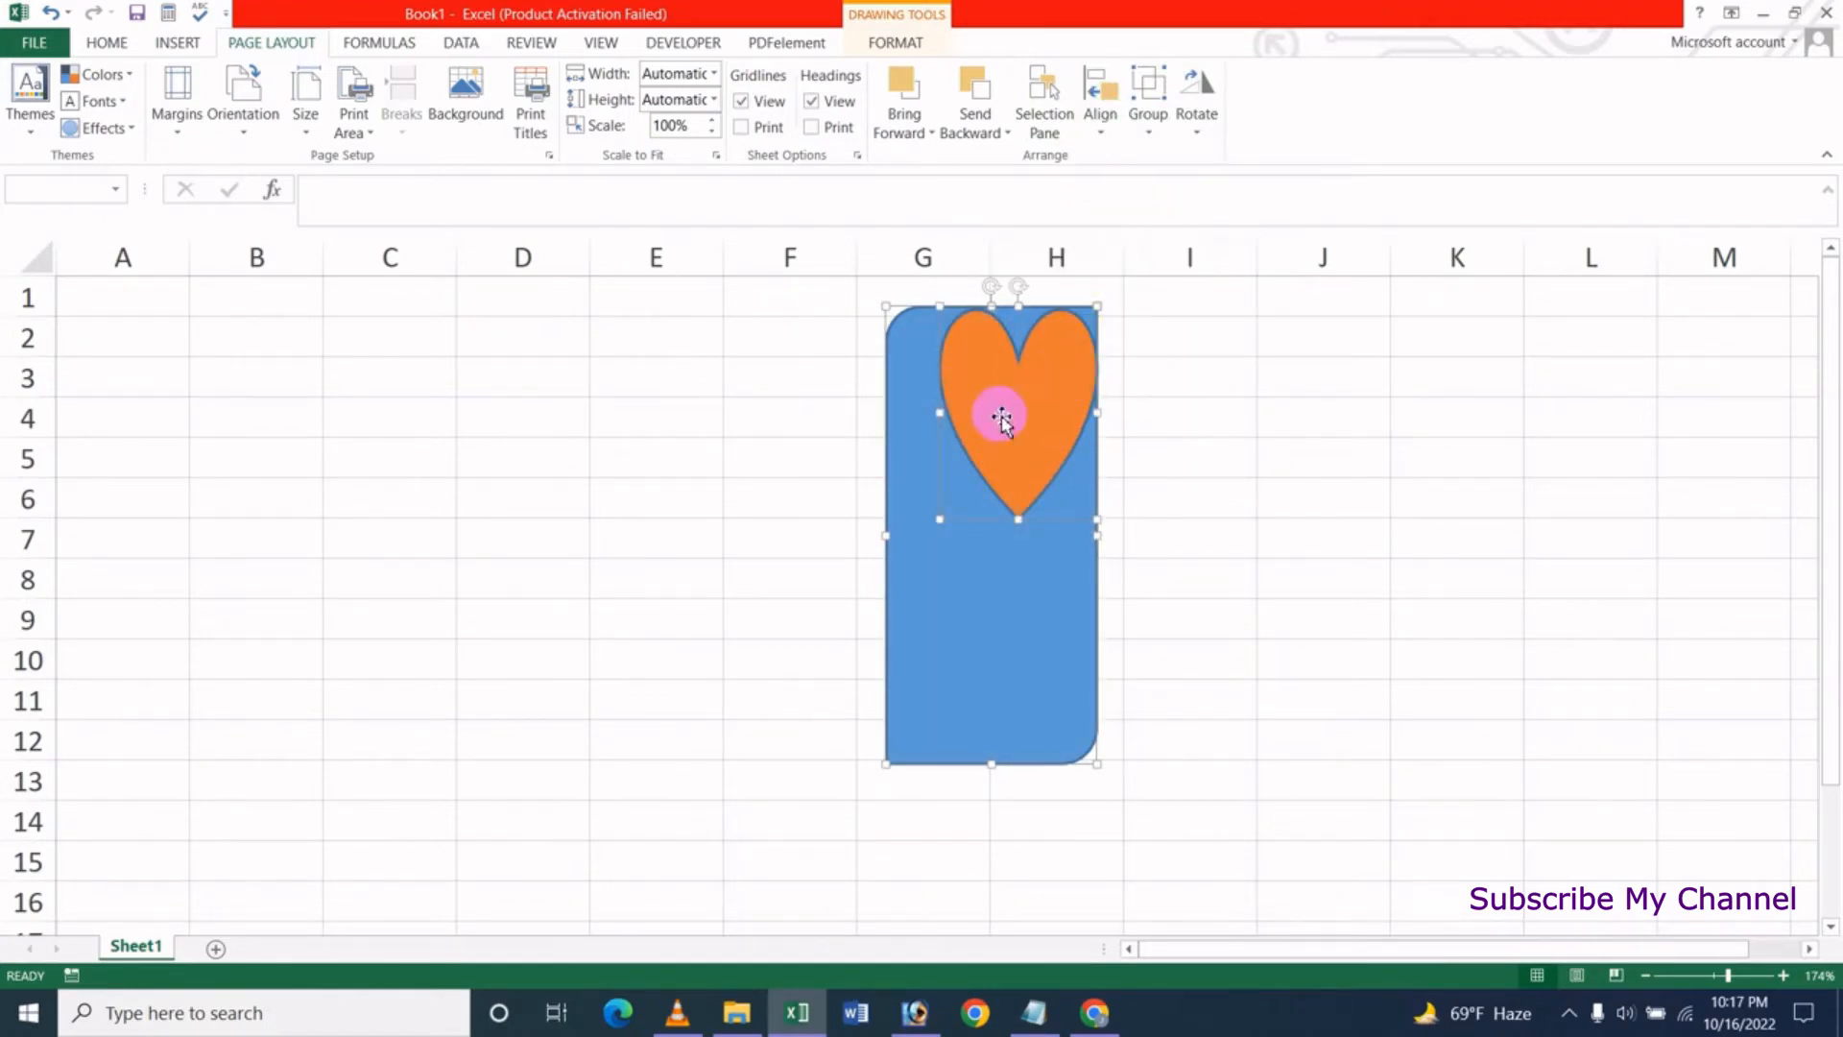
Centre the heart on the rectangle in both directions with Align Center and Align Middle
{"action": "left_click", "coordinate": [1101, 134]}
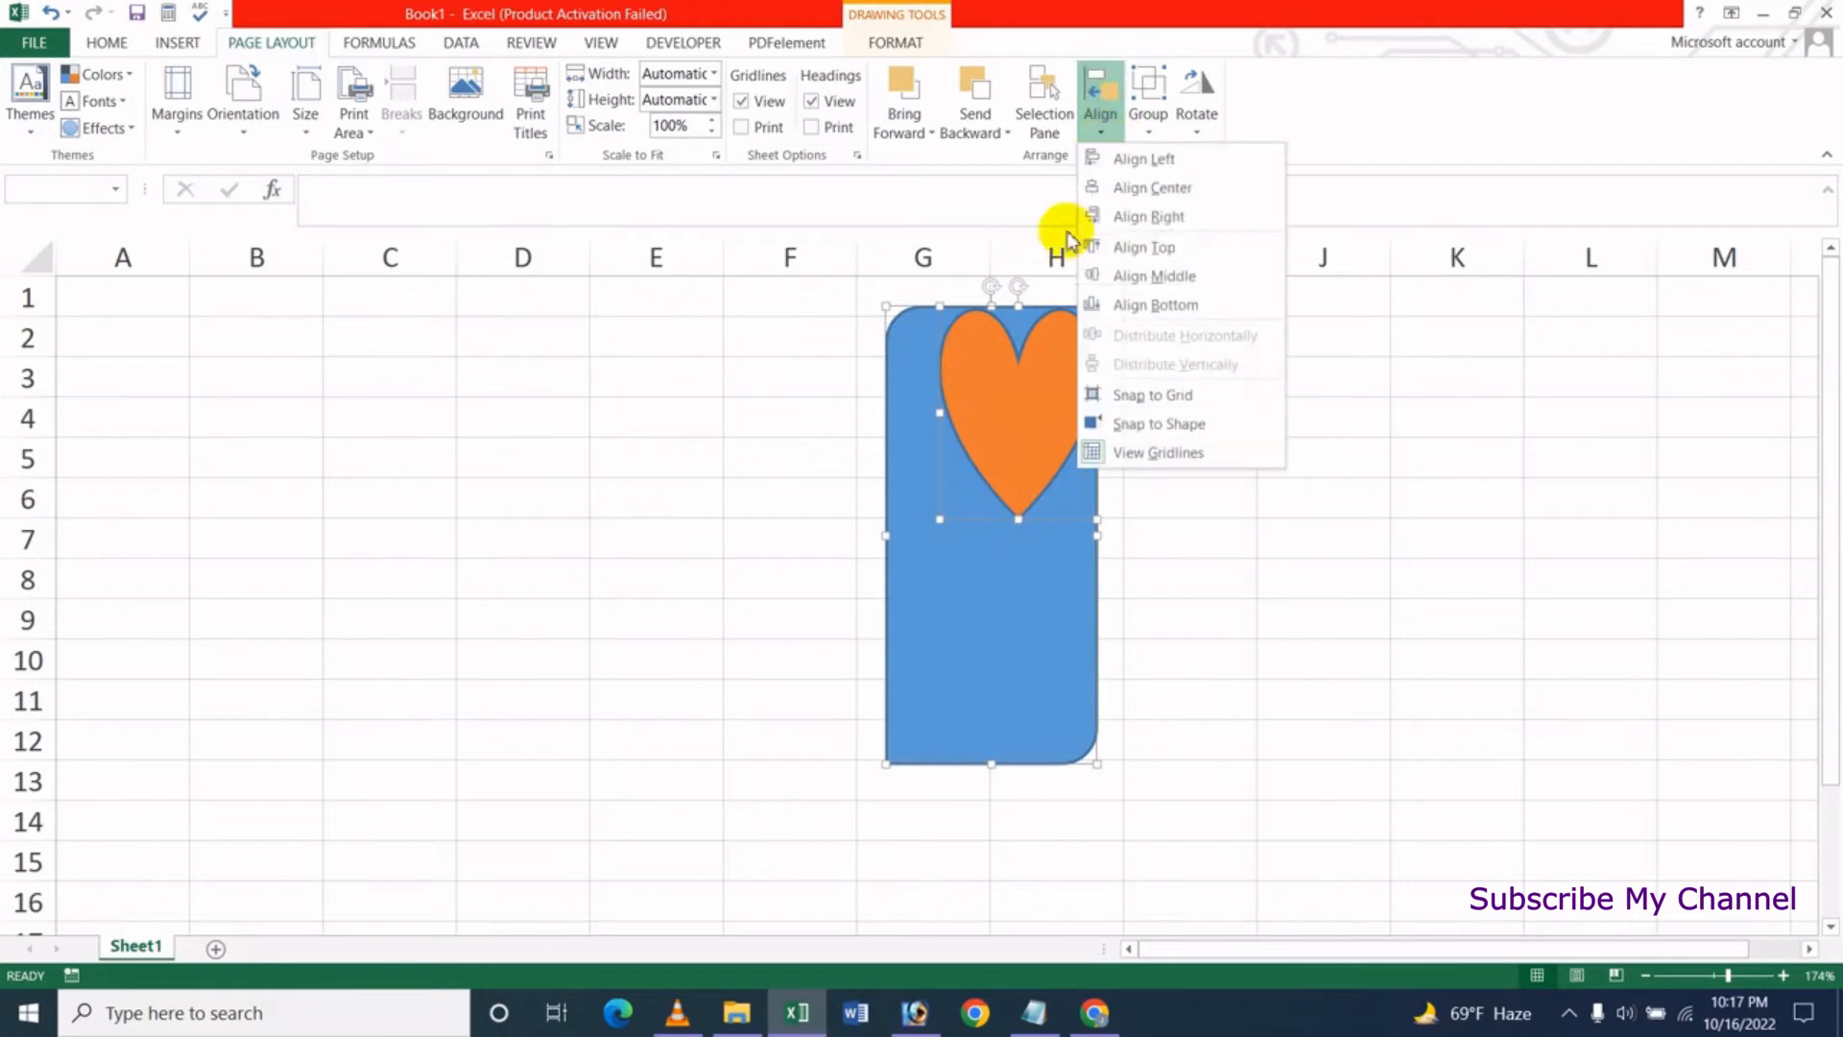
{"action": "left_click", "coordinate": [1152, 187]}
{"action": "left_click", "coordinate": [1008, 401]}
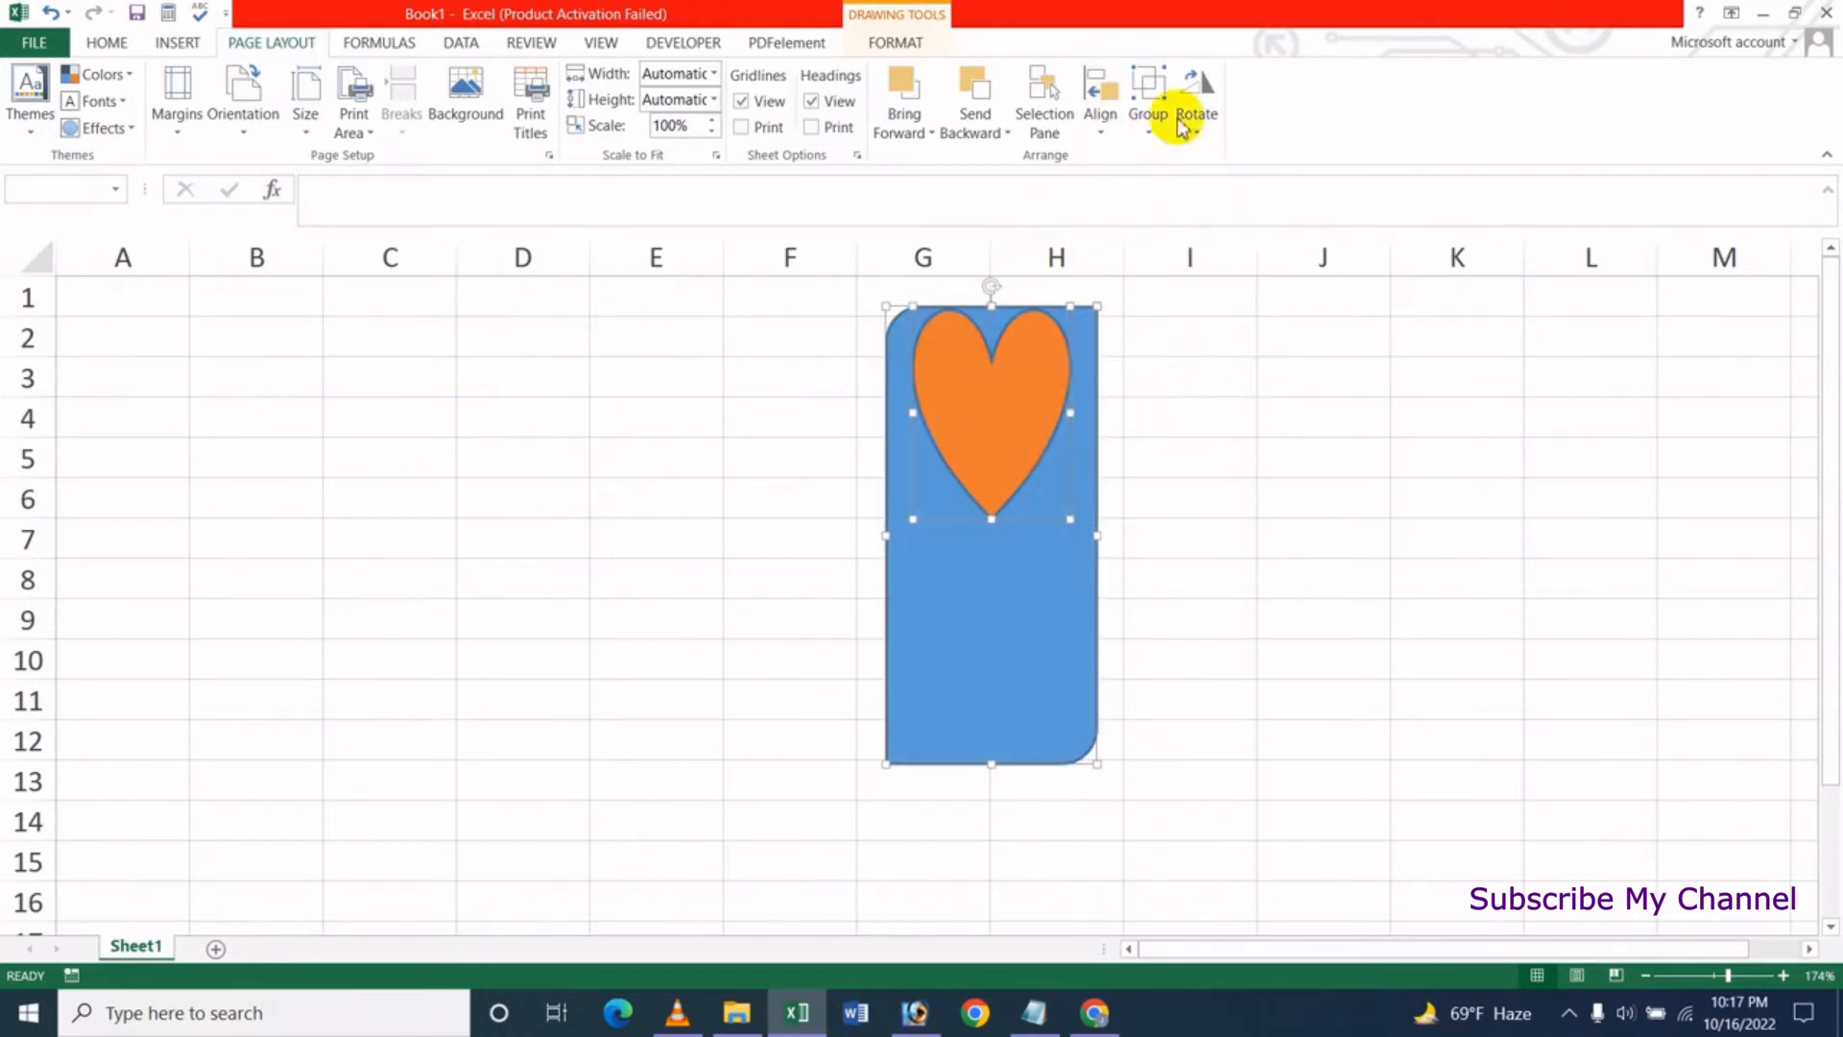
{"action": "left_click", "coordinate": [1101, 135]}
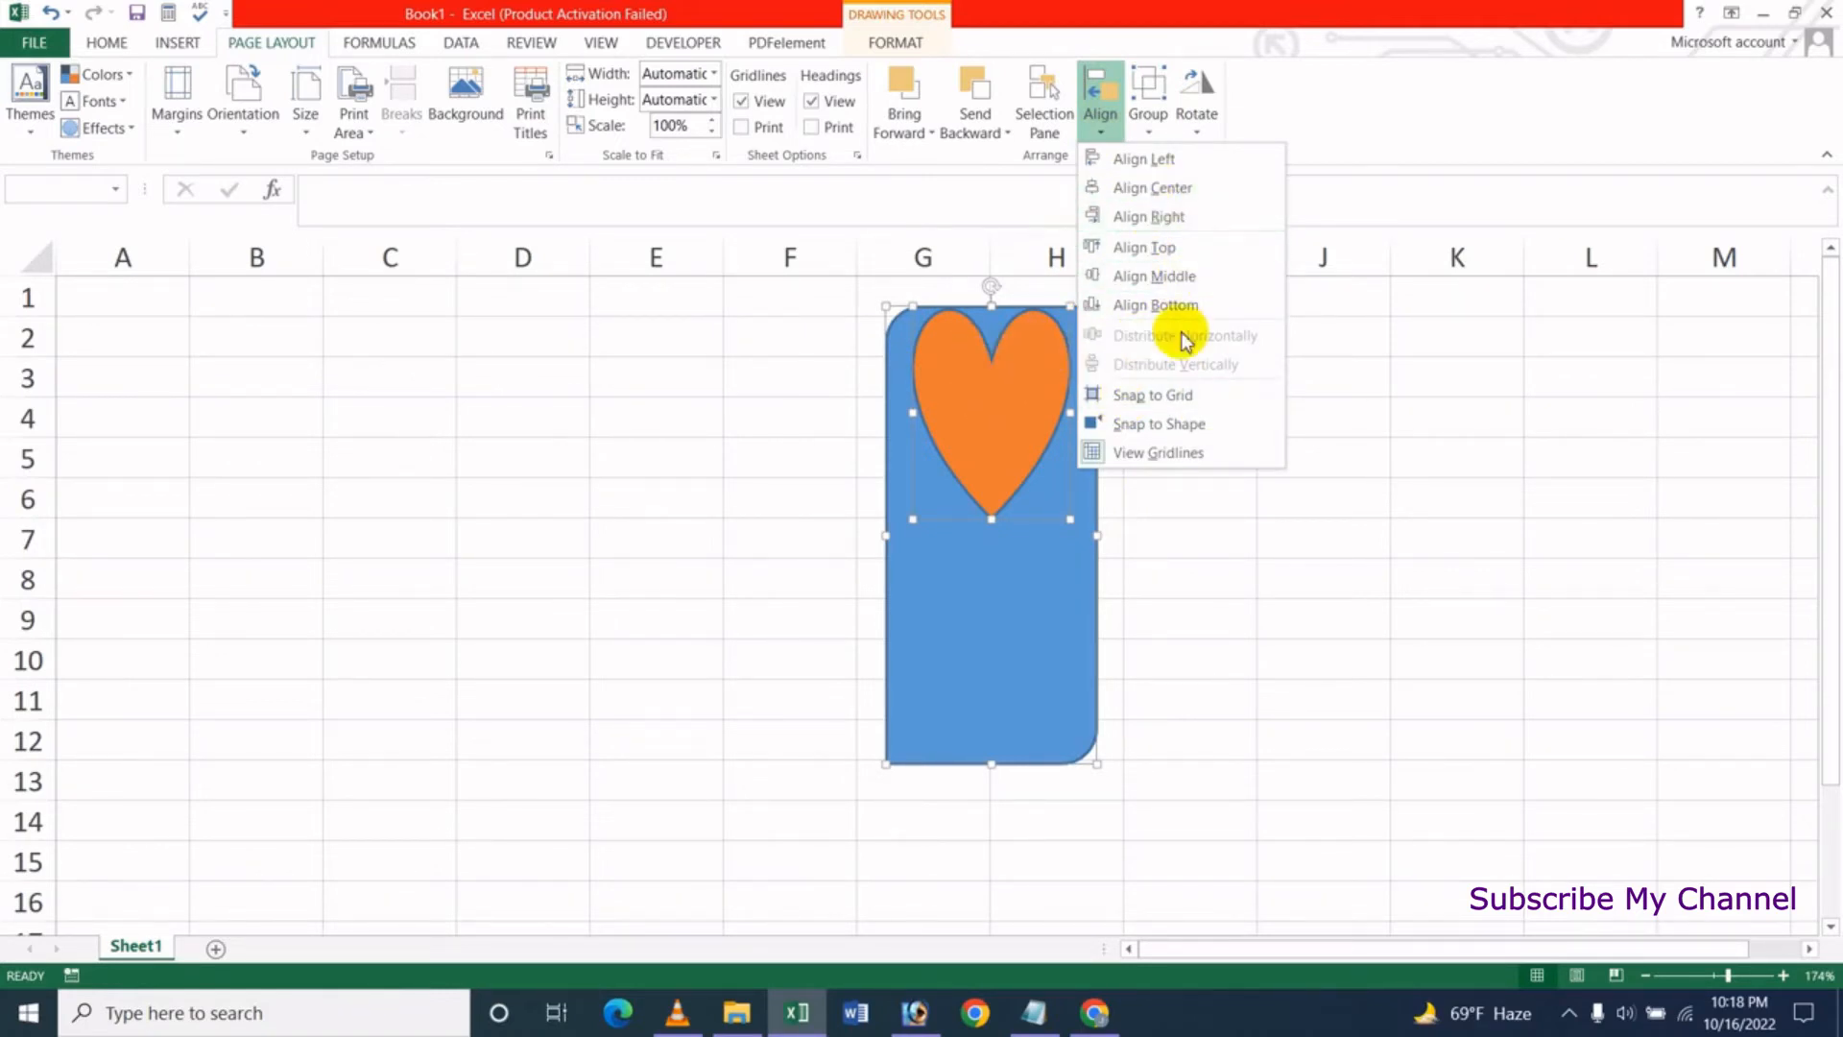
{"action": "left_click", "coordinate": [1155, 277]}
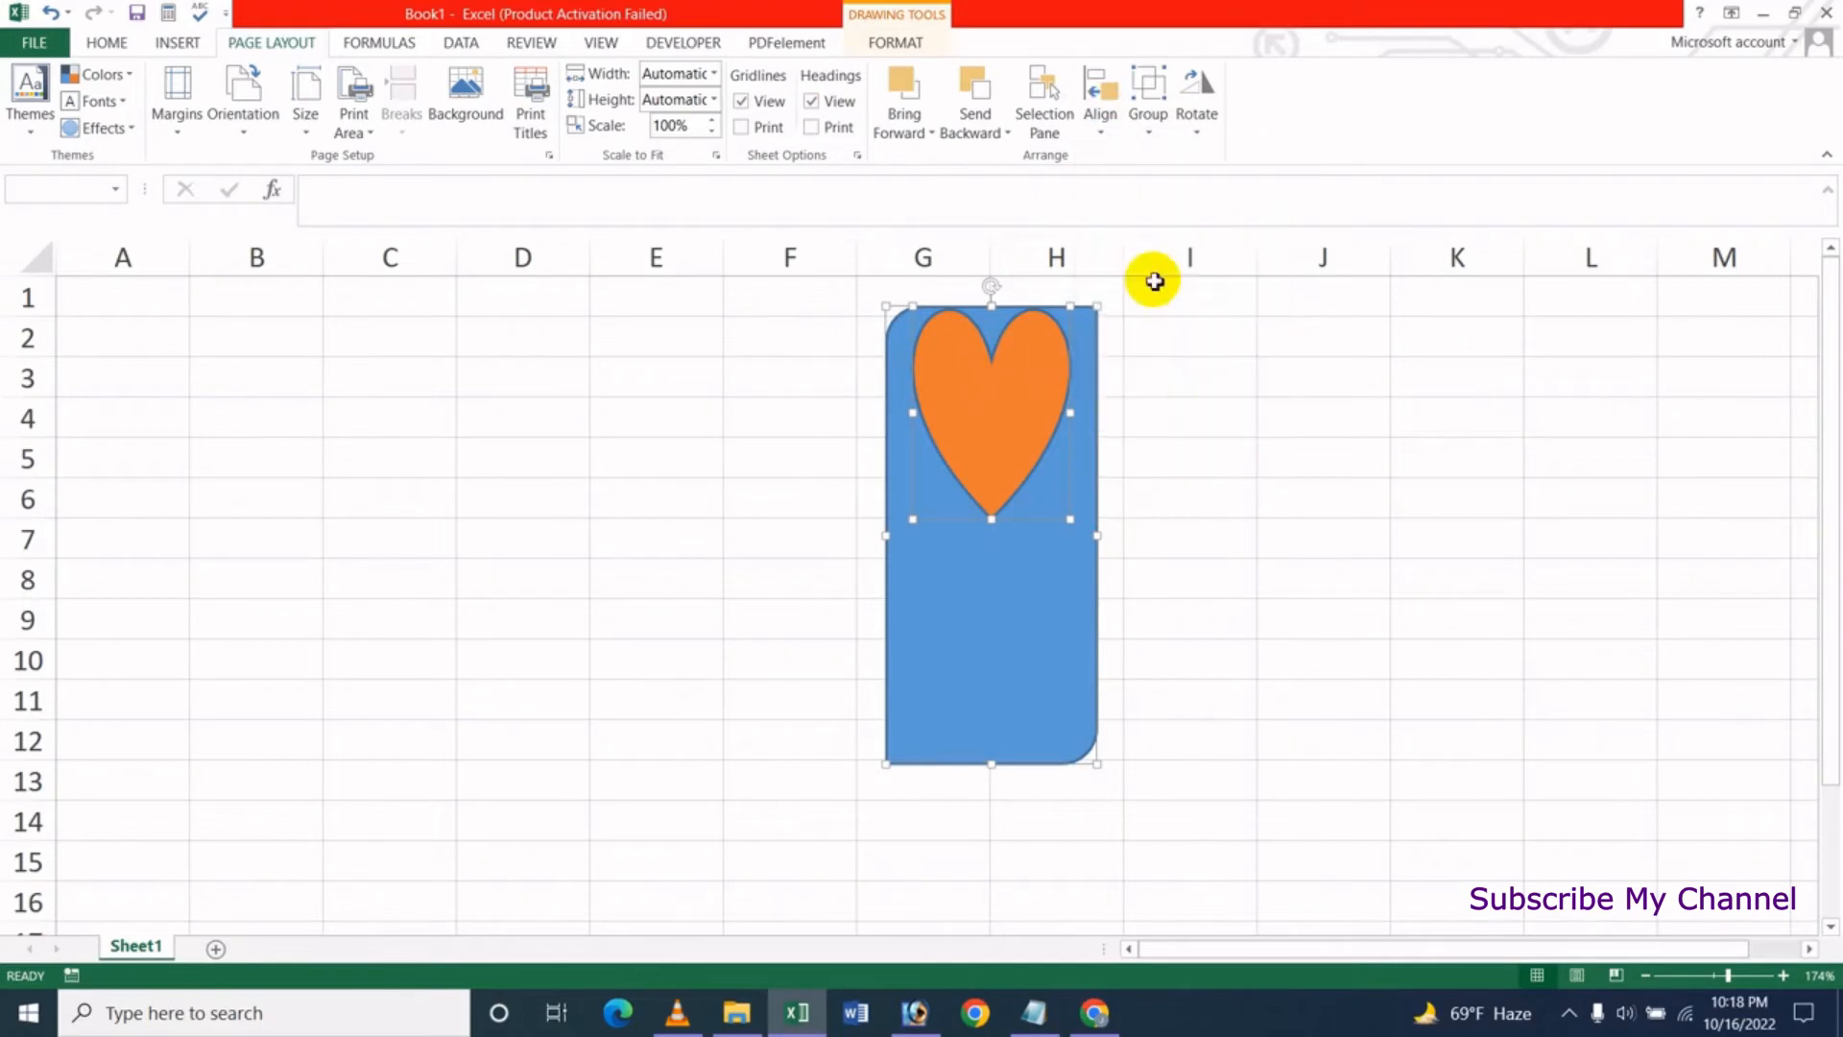
{"action": "left_click", "coordinate": [955, 528]}
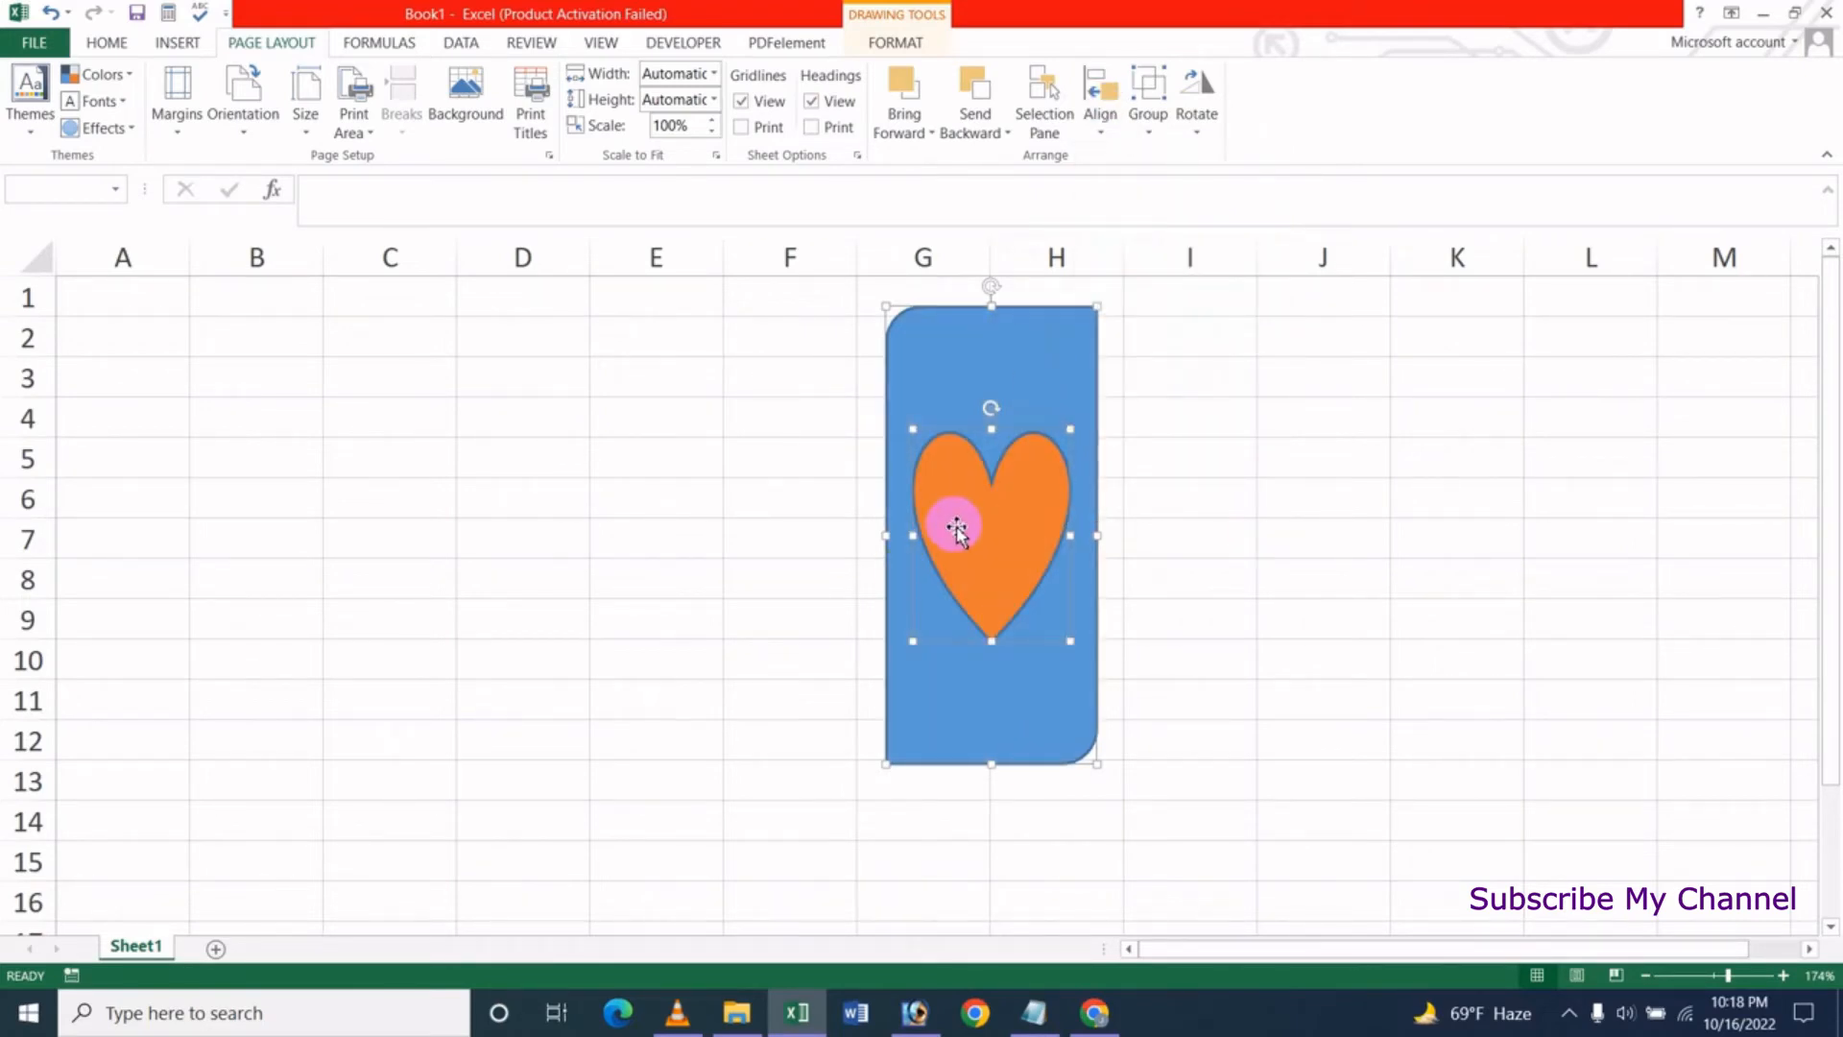
Place the heart in the rectangle's lower-right corner with Align Bottom and Align Right
{"action": "left_click", "coordinate": [1102, 120]}
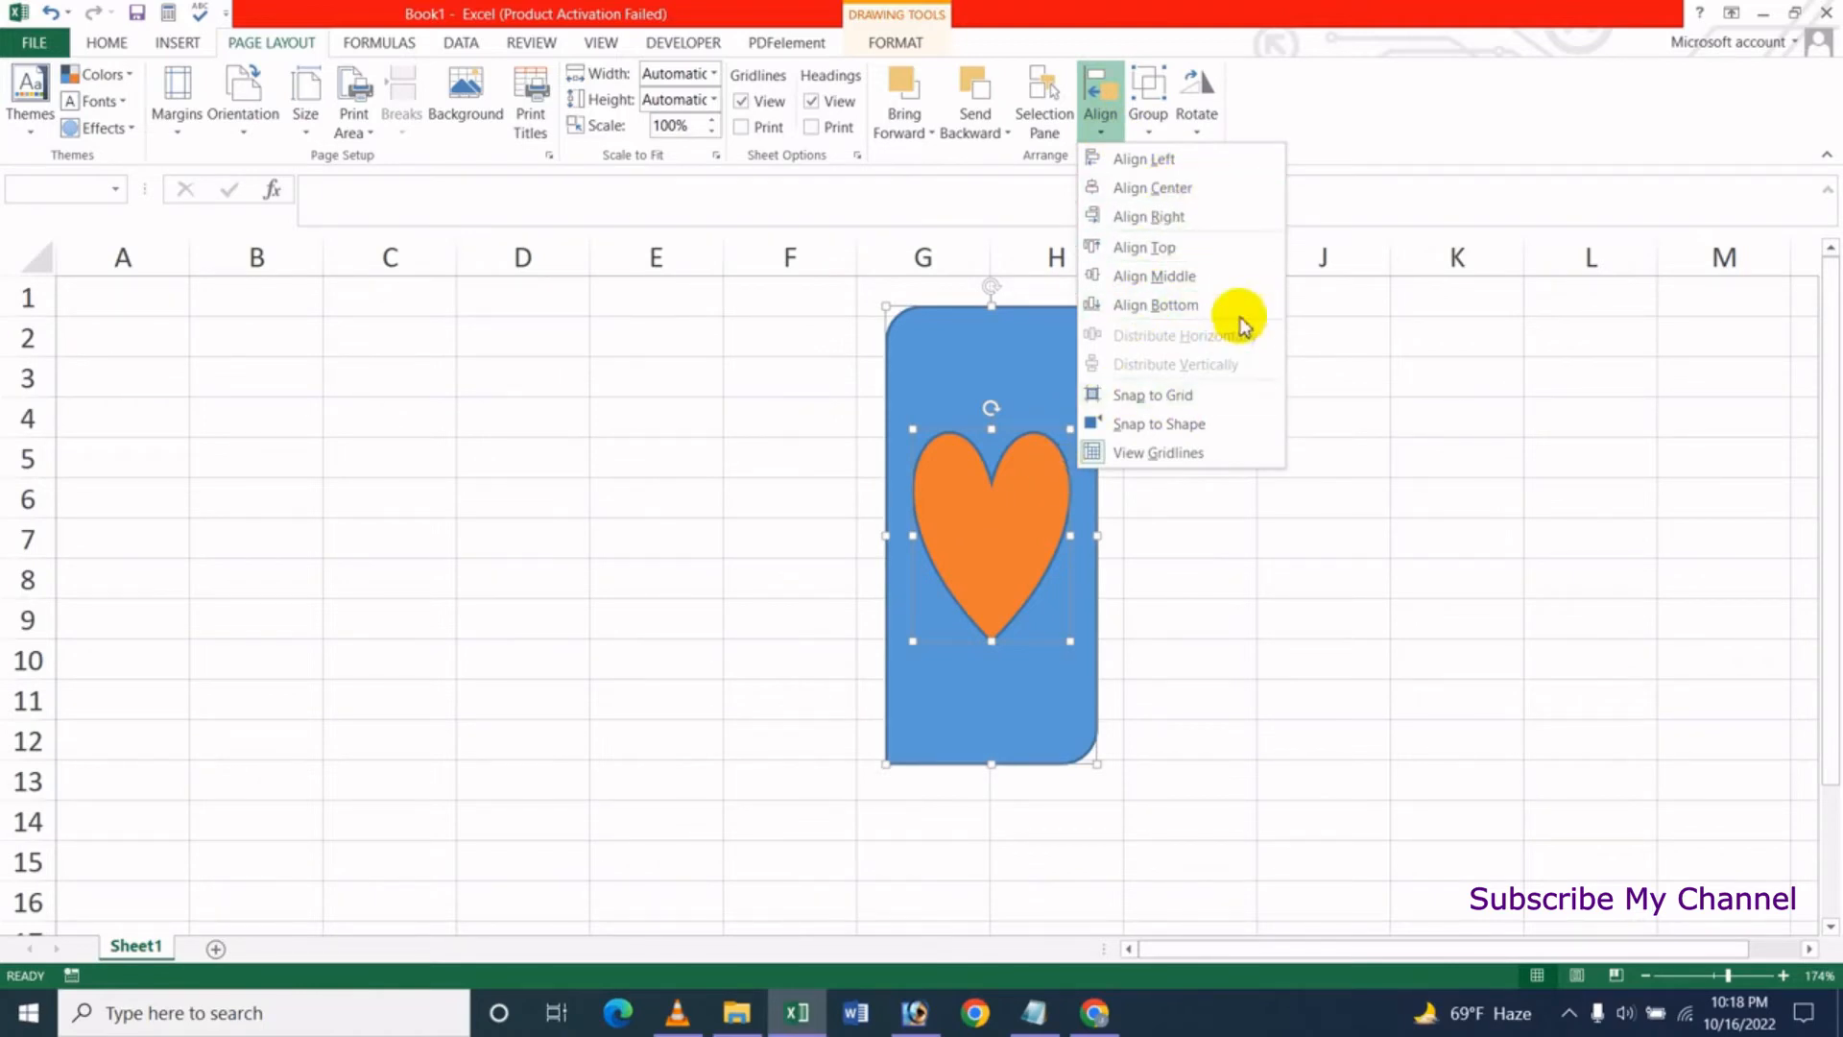
{"action": "left_click", "coordinate": [1196, 309]}
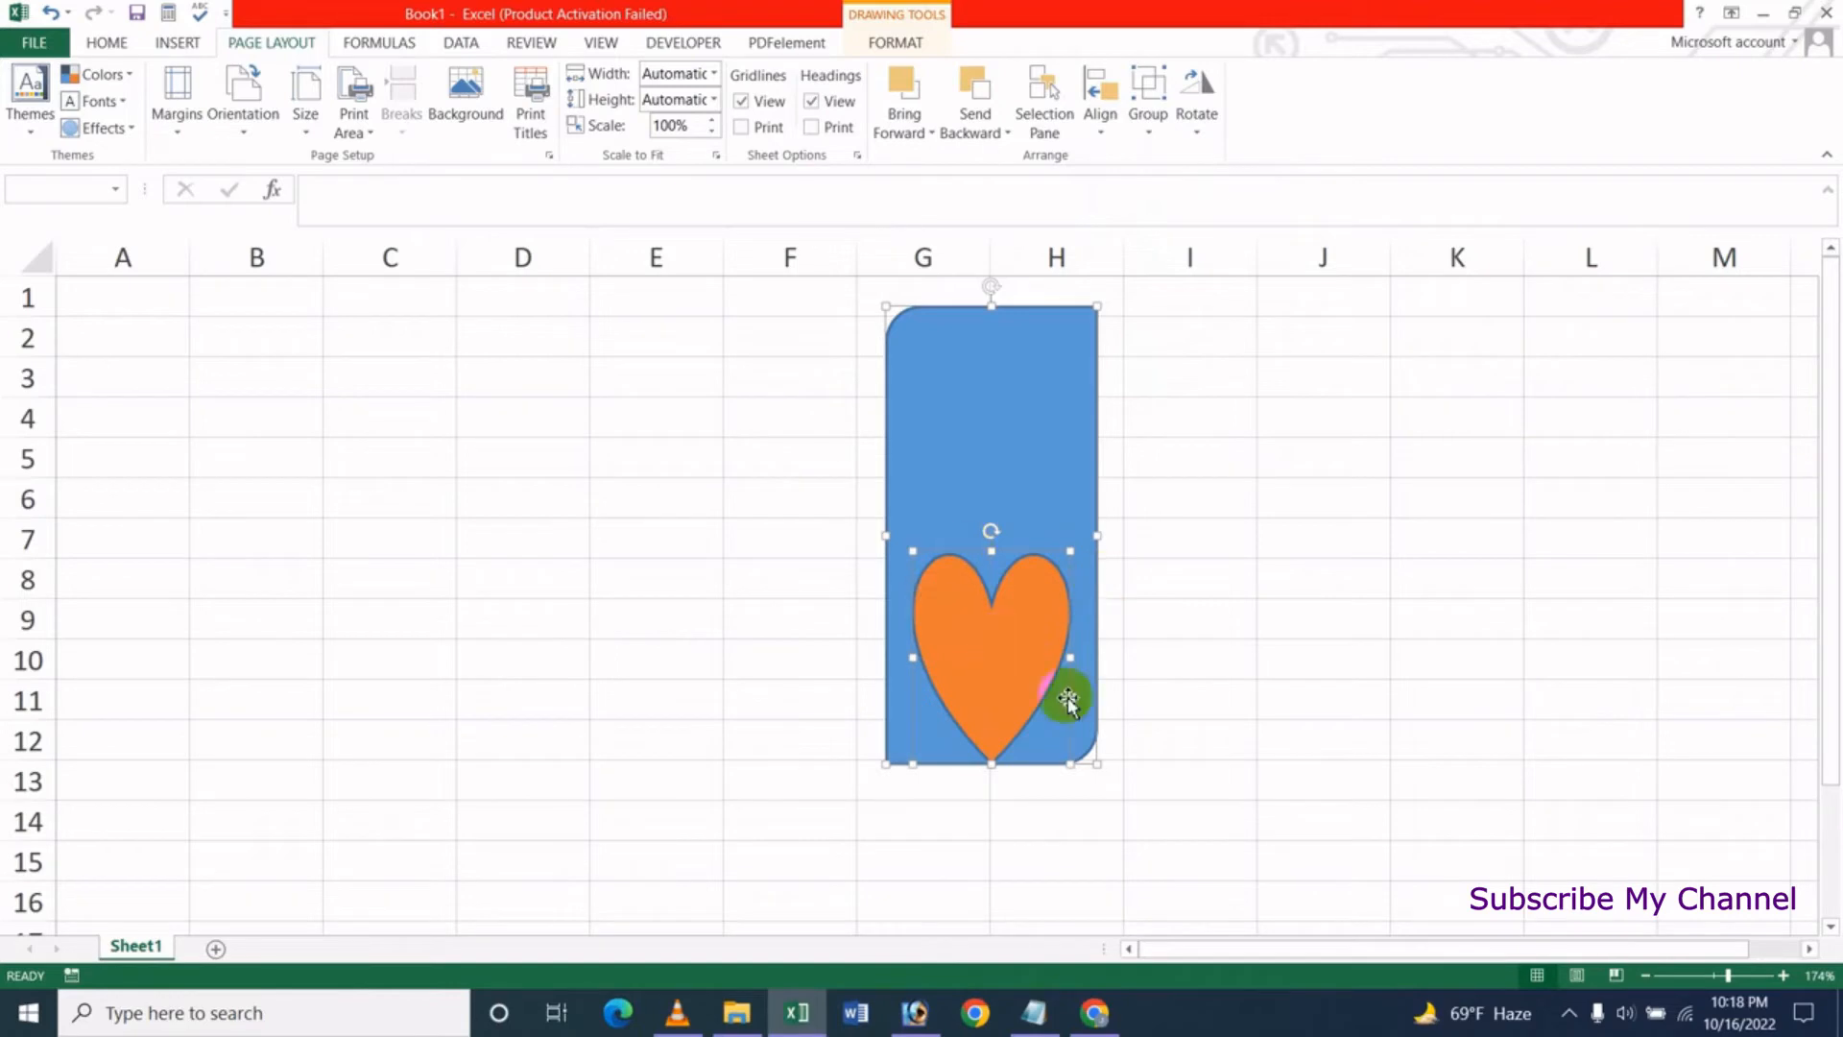
{"action": "left_click", "coordinate": [1101, 120]}
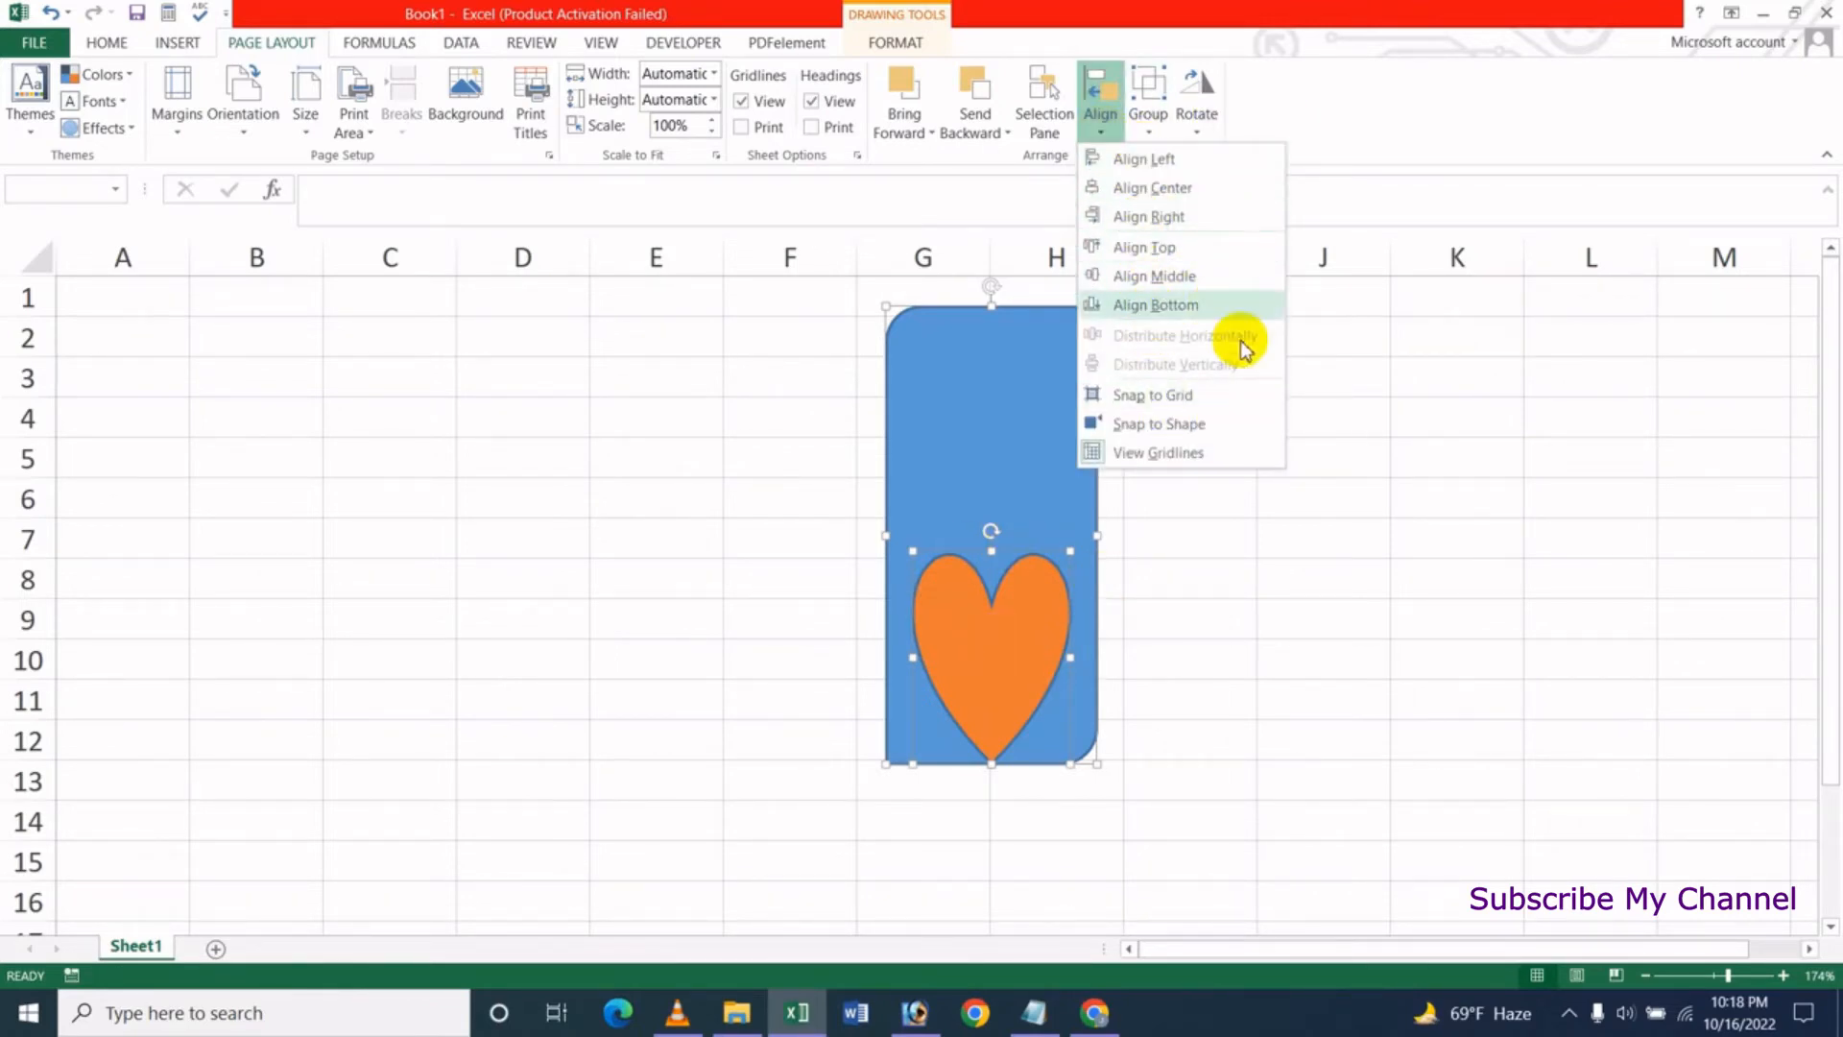
{"action": "left_click", "coordinate": [1025, 628]}
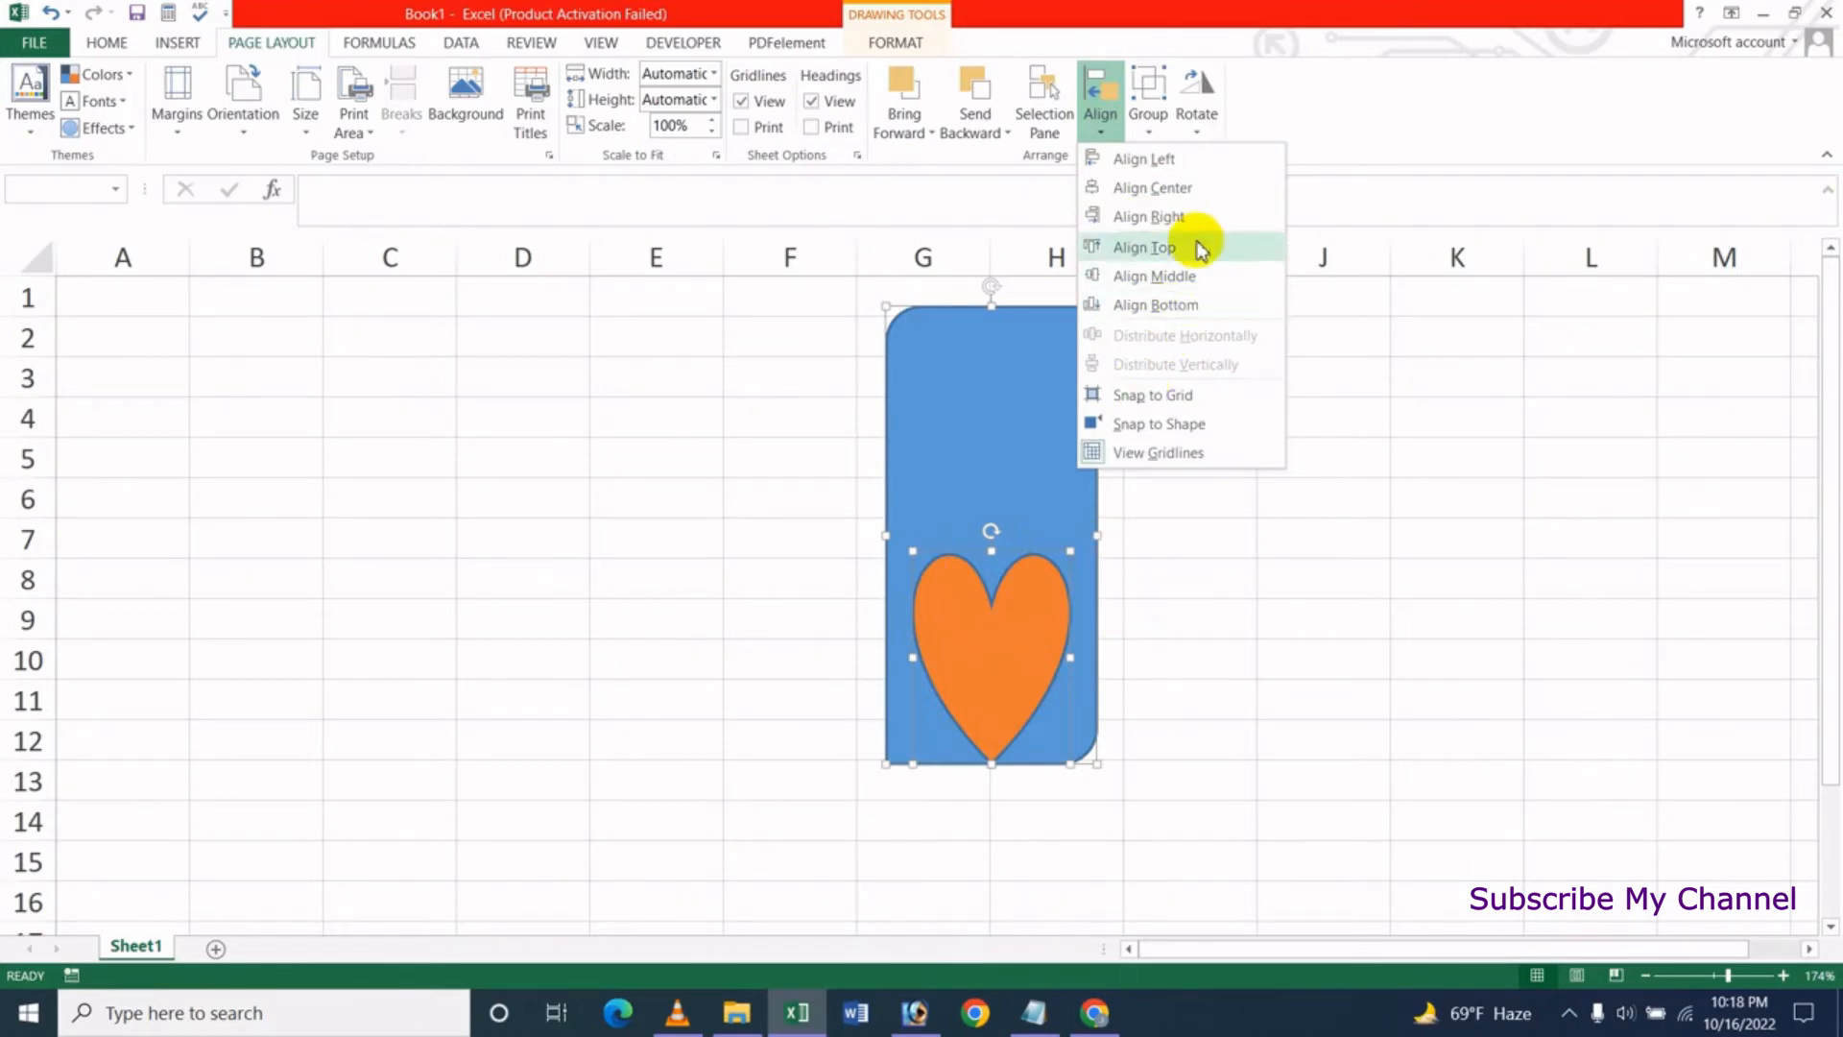
{"action": "left_click", "coordinate": [1152, 216]}
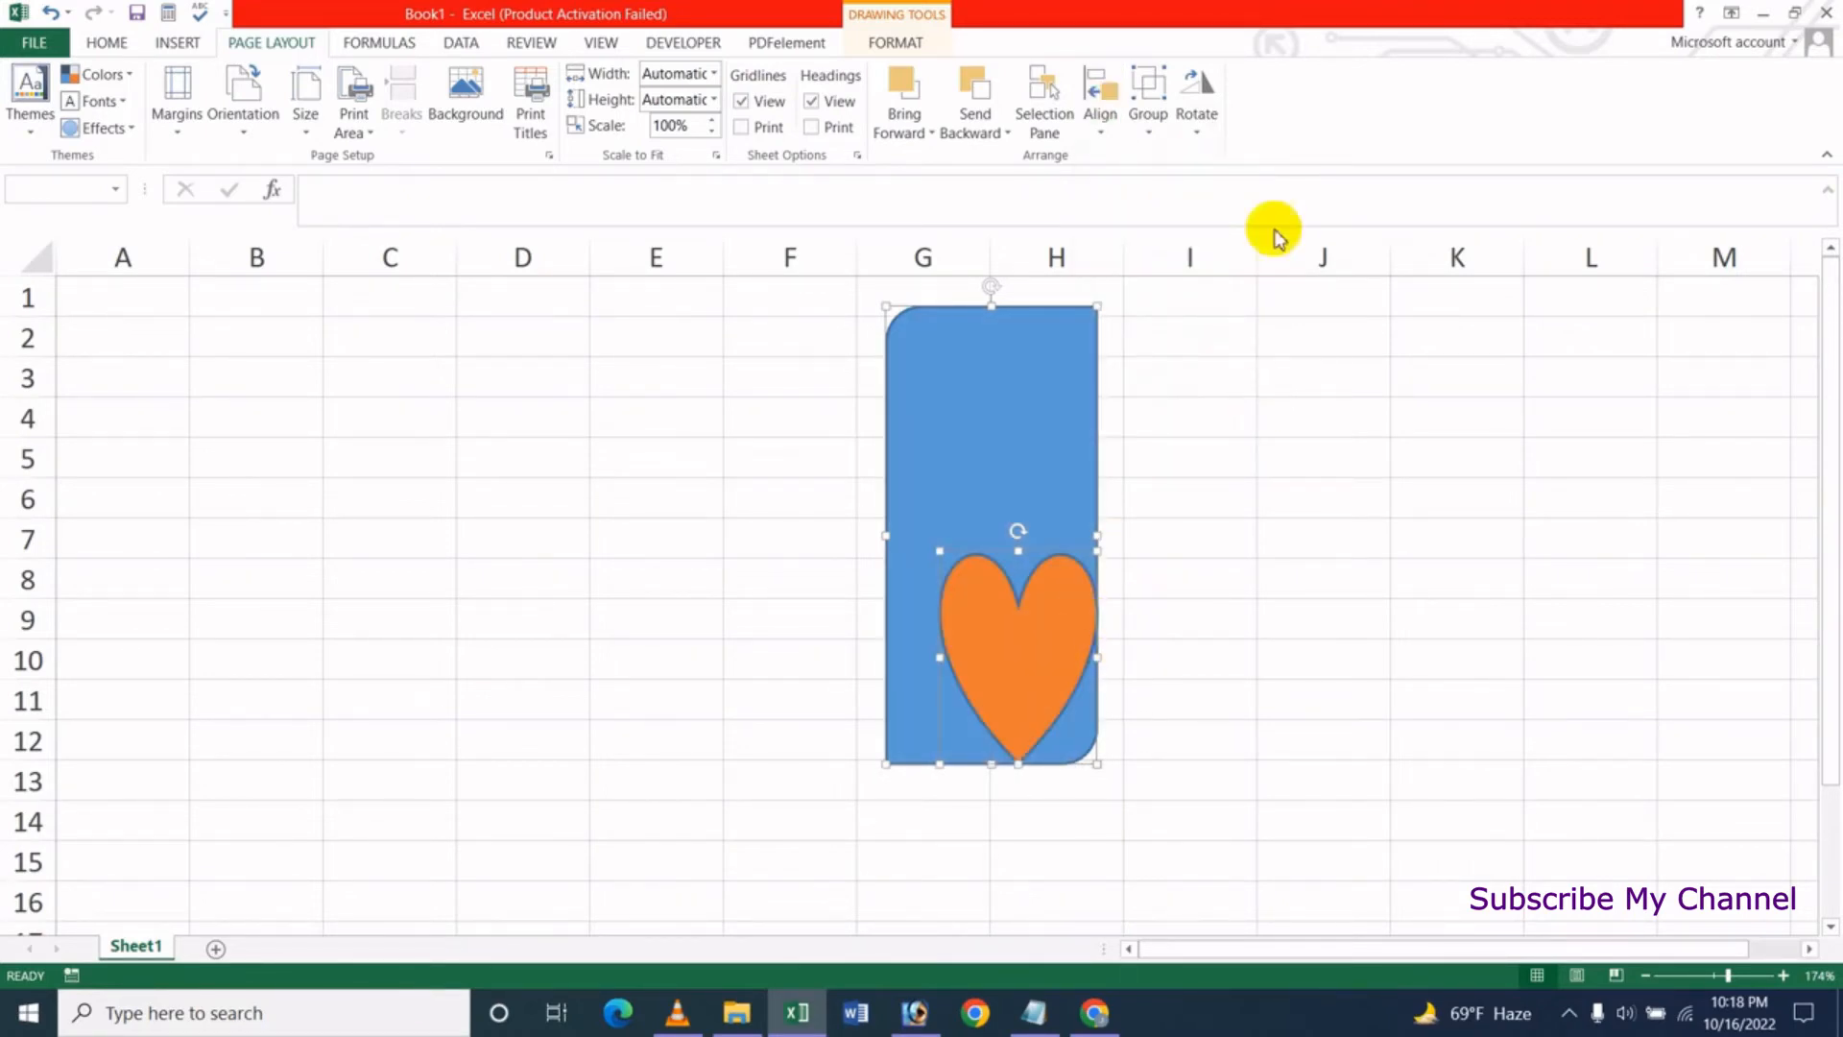
Return the heart to the exact middle of the rectangle with Align Center followed by Align Middle
{"action": "left_click", "coordinate": [1100, 106]}
{"action": "left_click", "coordinate": [1152, 188]}
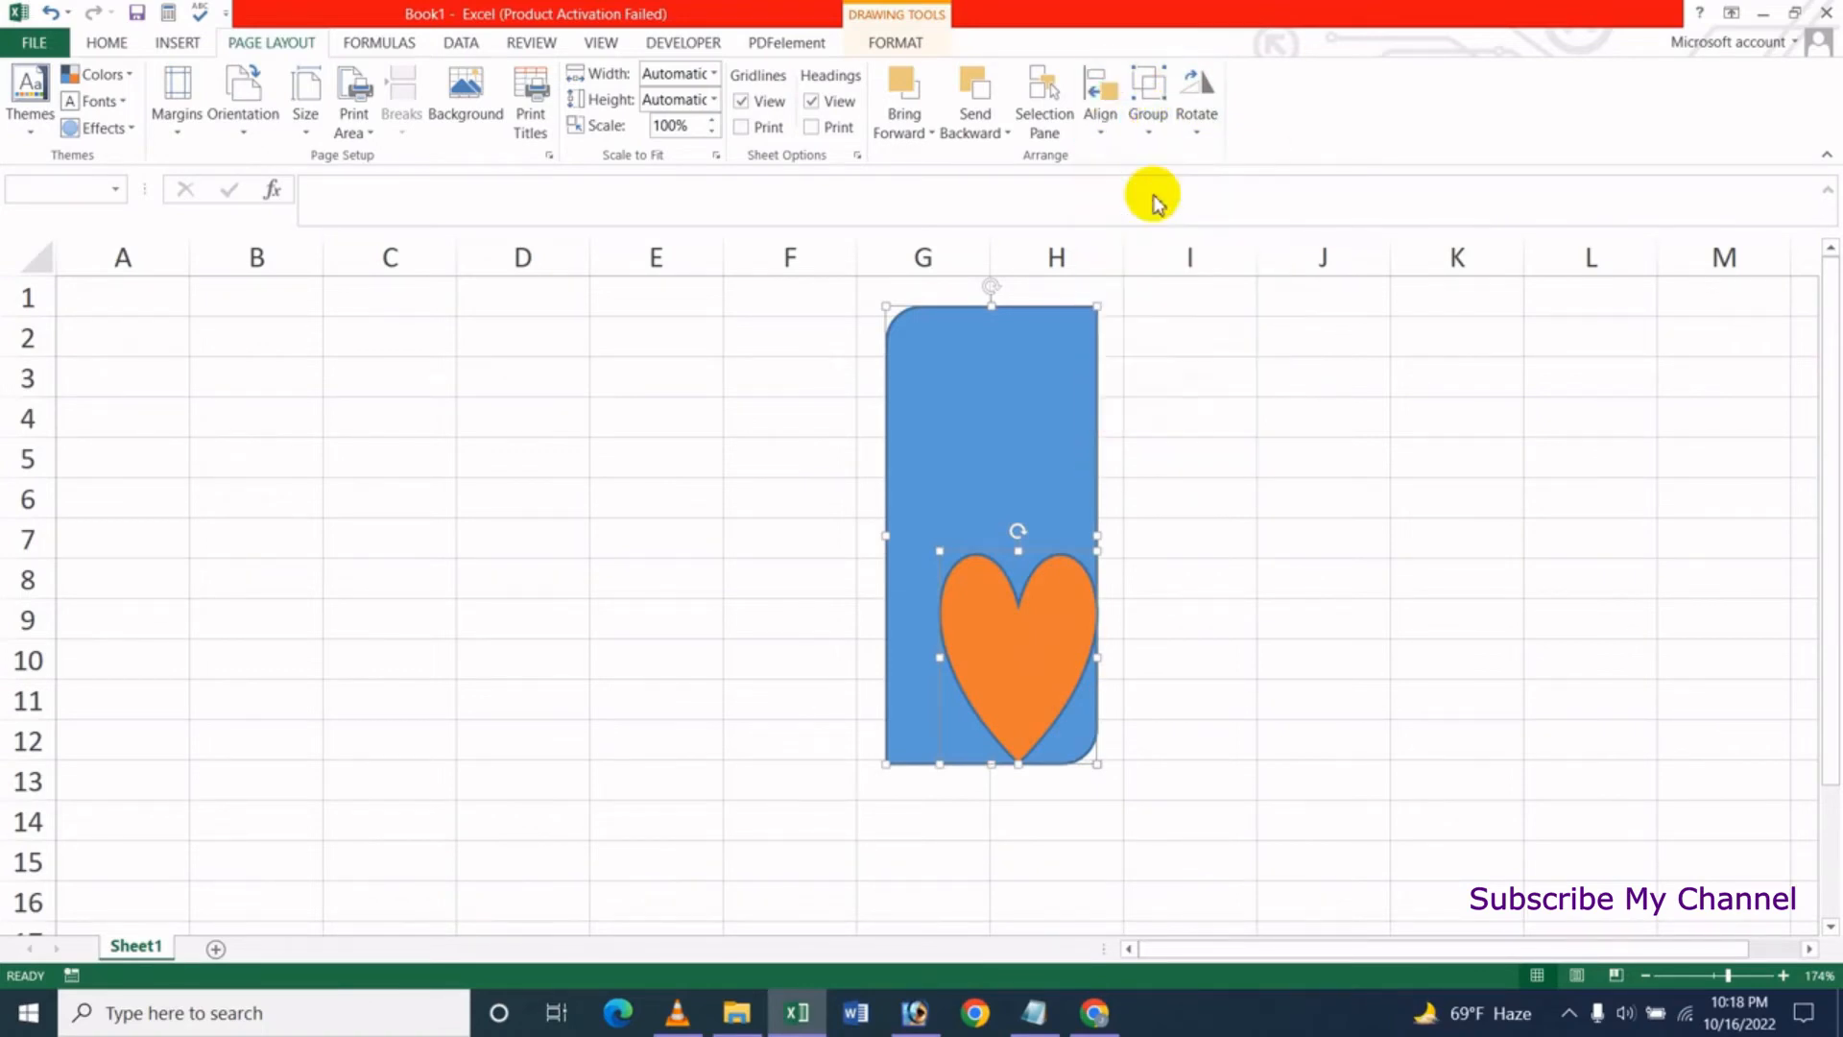
{"action": "left_click", "coordinate": [1102, 91]}
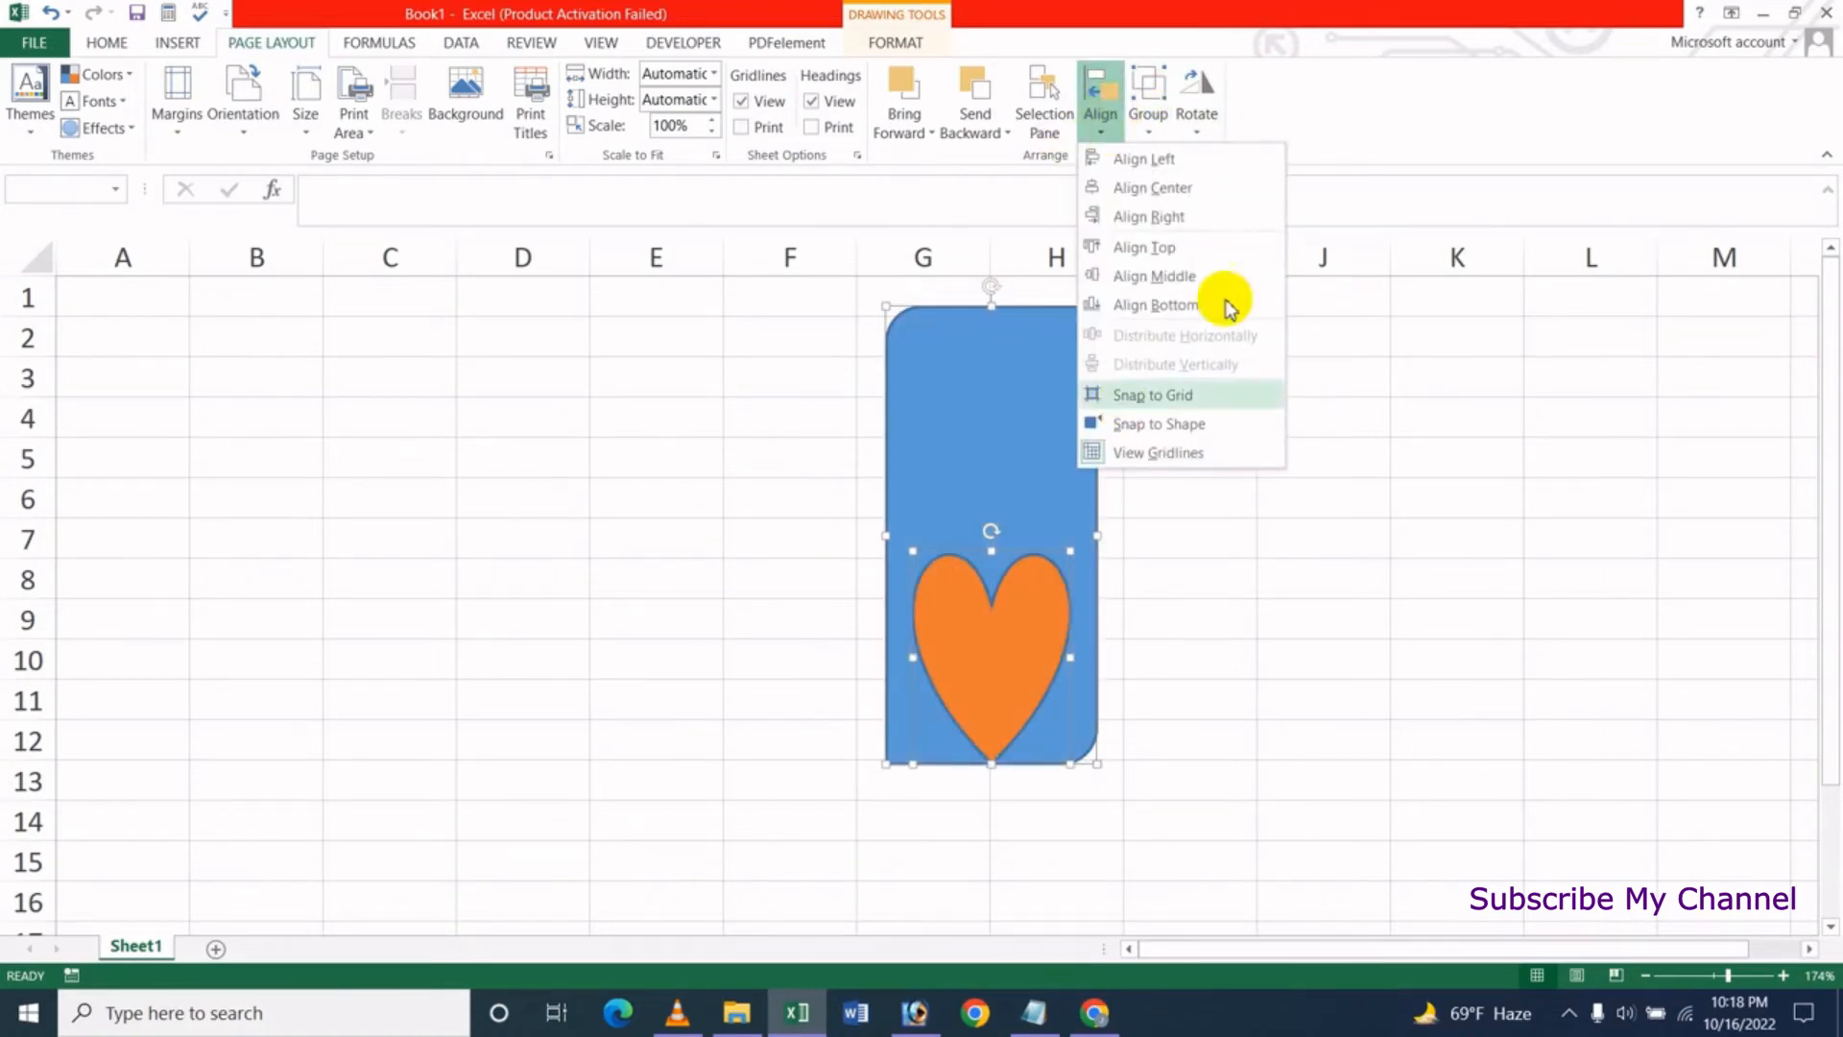
{"action": "left_click", "coordinate": [1166, 275]}
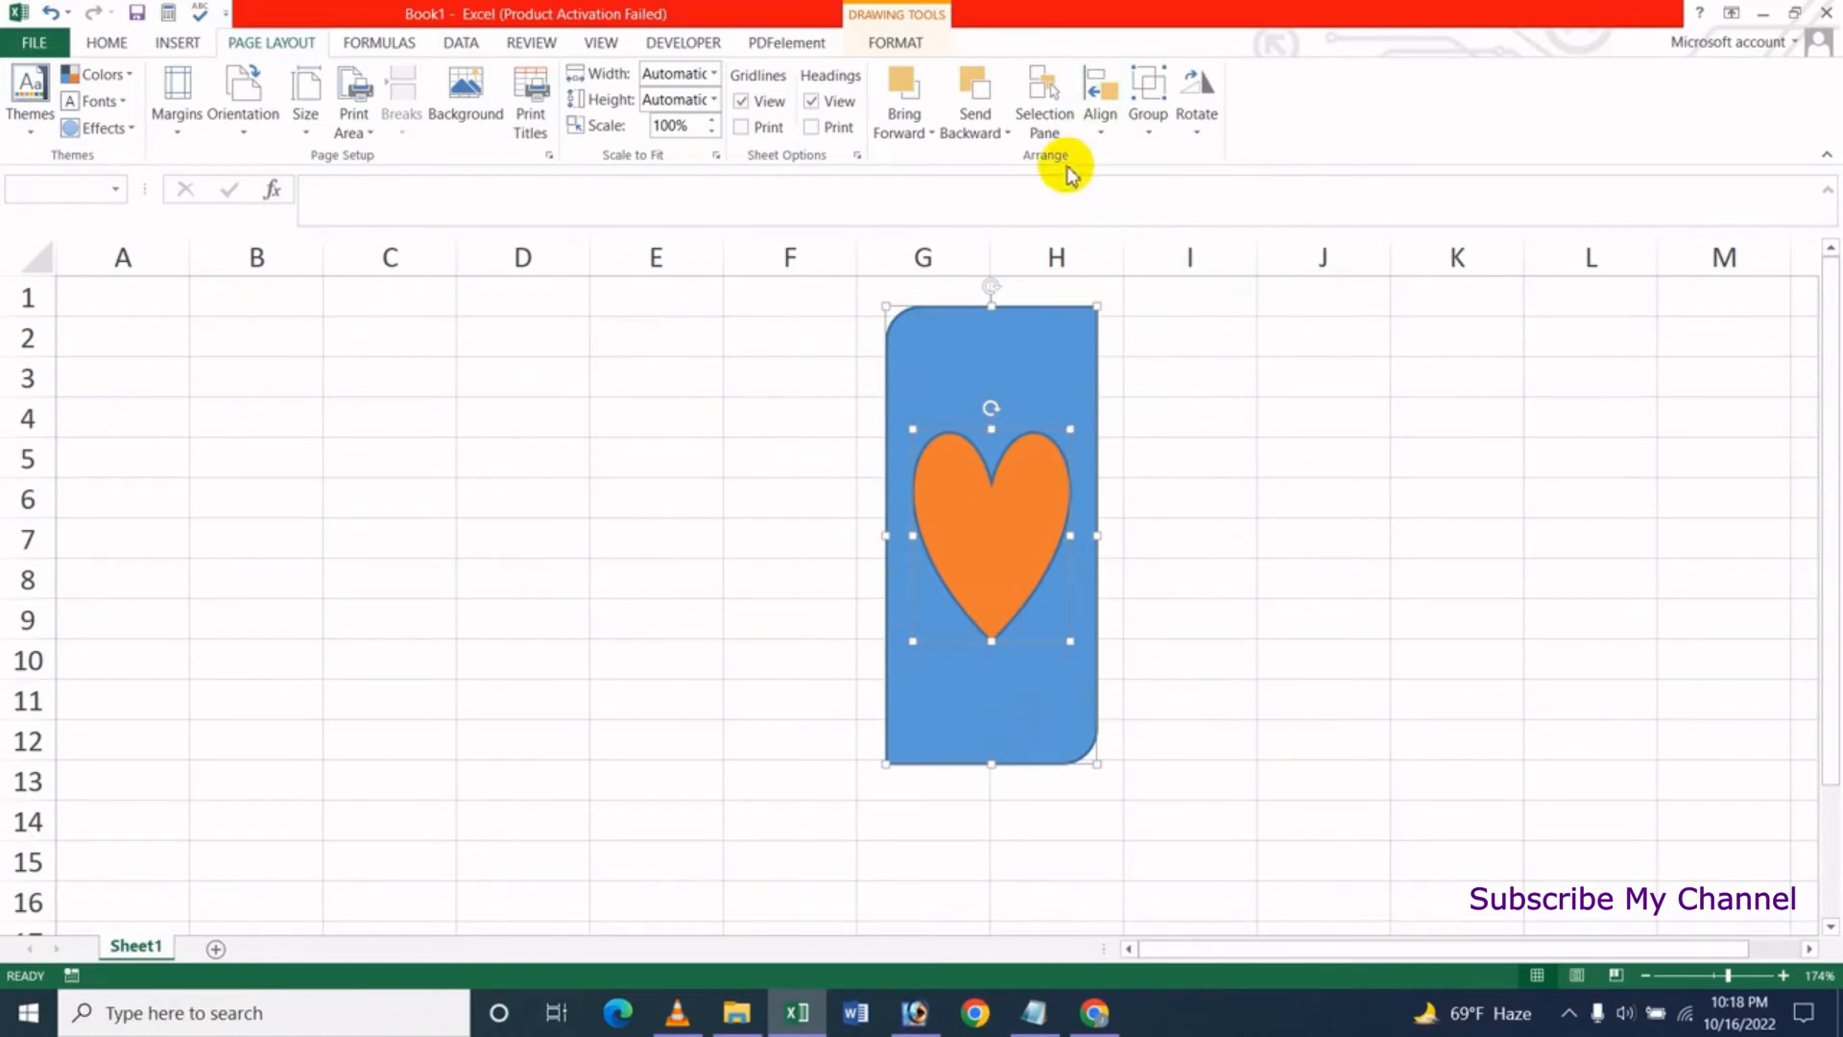
Deselect the shapes by selecting cell J6 and turn off the worksheet's gridlines with the View Gridlines option
{"action": "left_click", "coordinate": [1100, 134]}
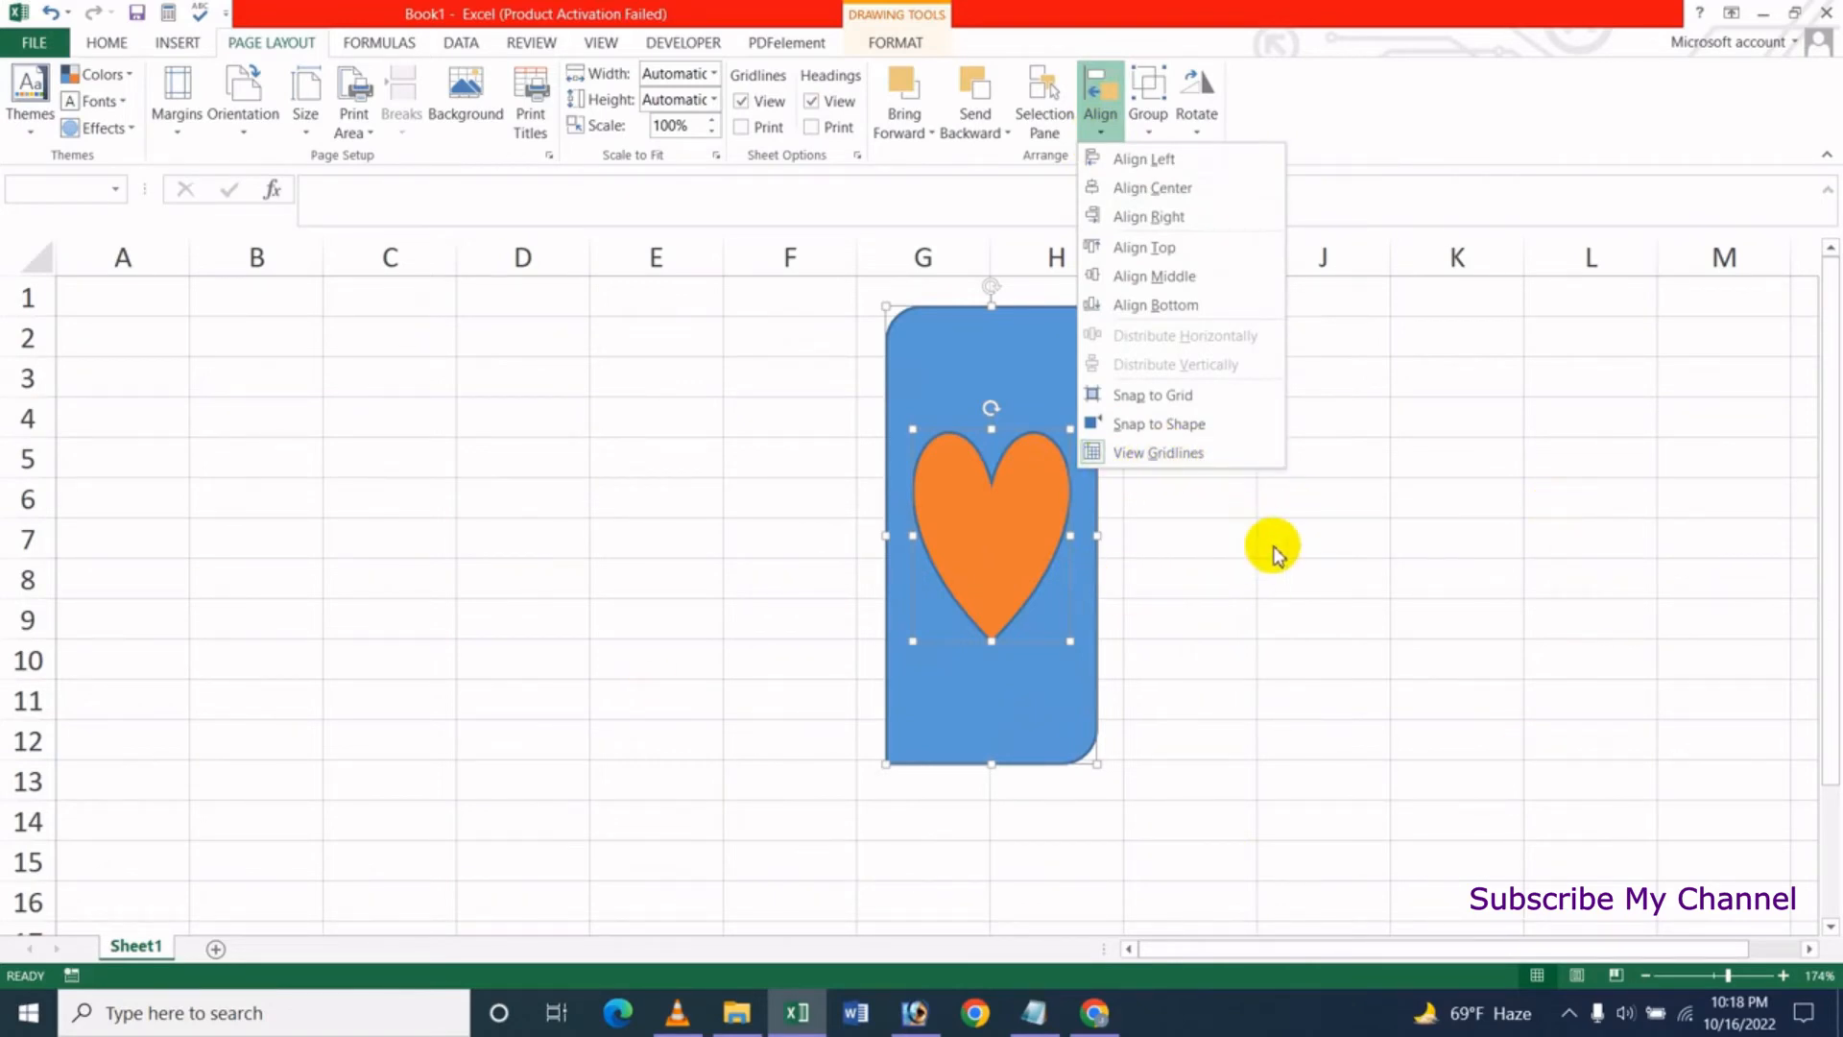
{"action": "left_click", "coordinate": [1413, 533]}
{"action": "left_click", "coordinate": [1294, 497]}
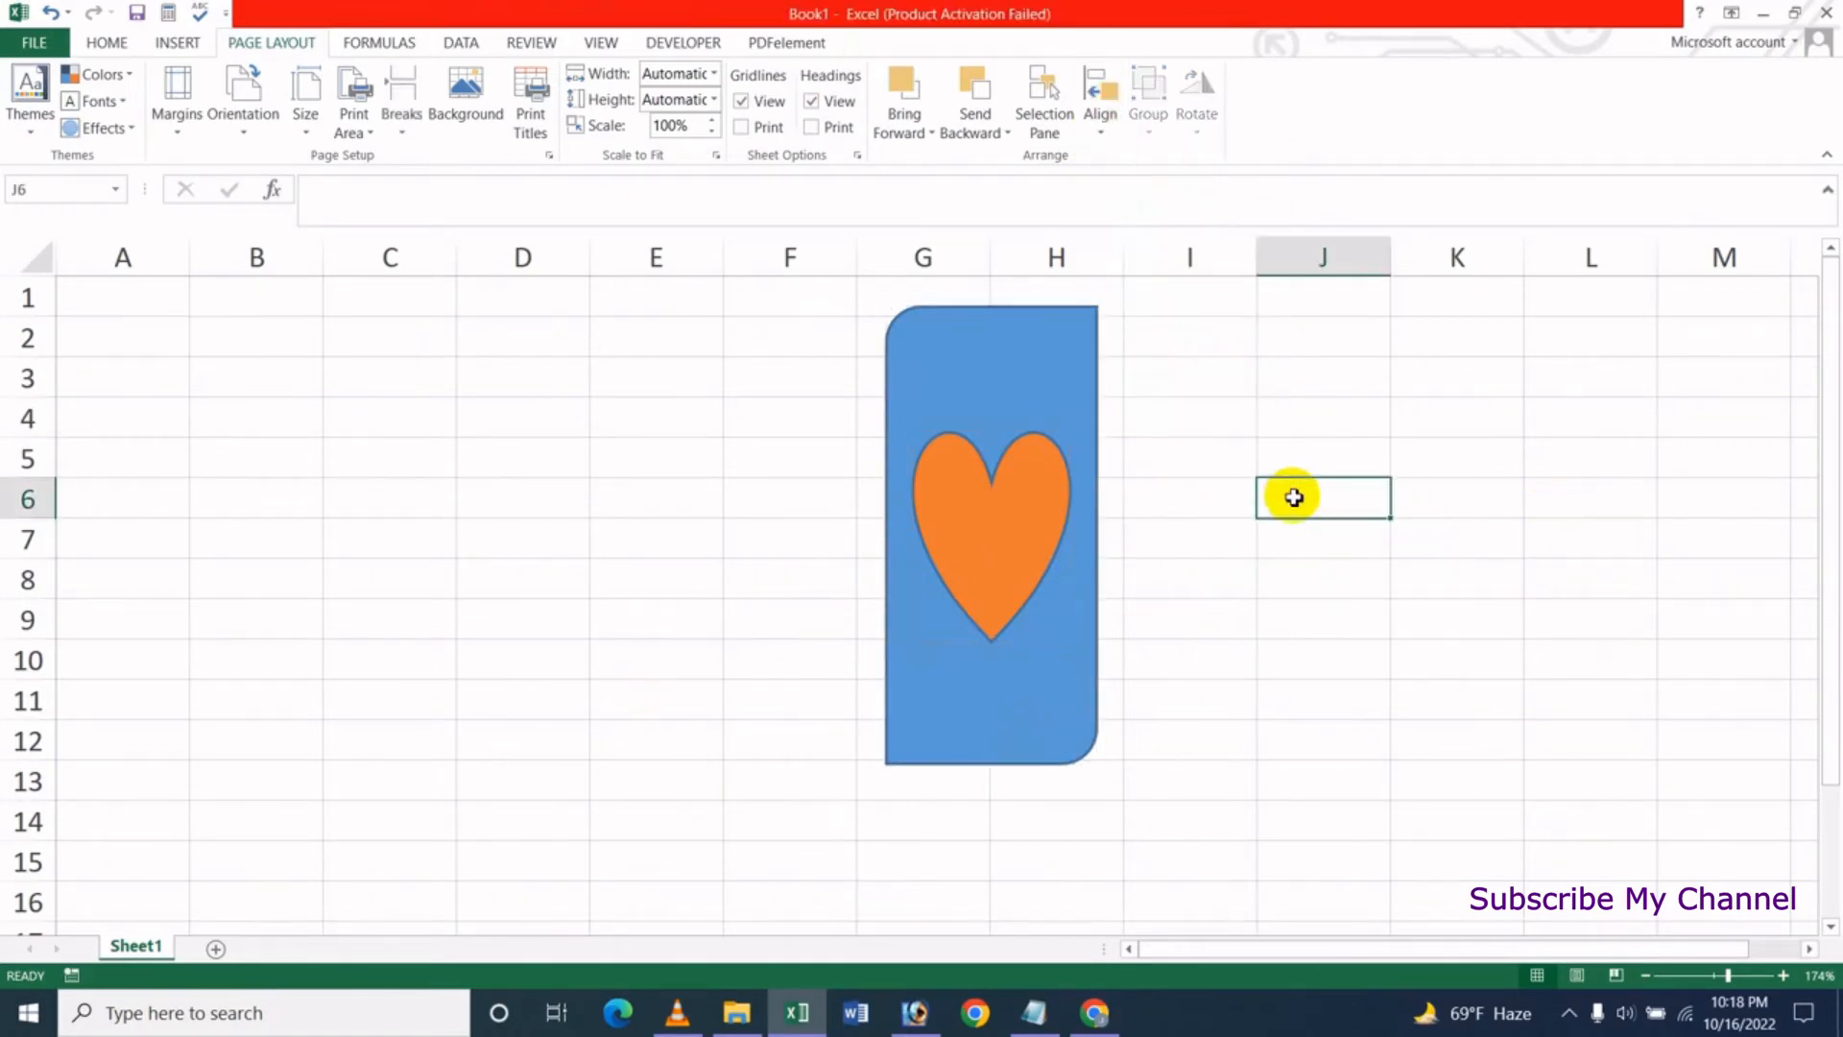
{"action": "left_click", "coordinate": [1101, 115]}
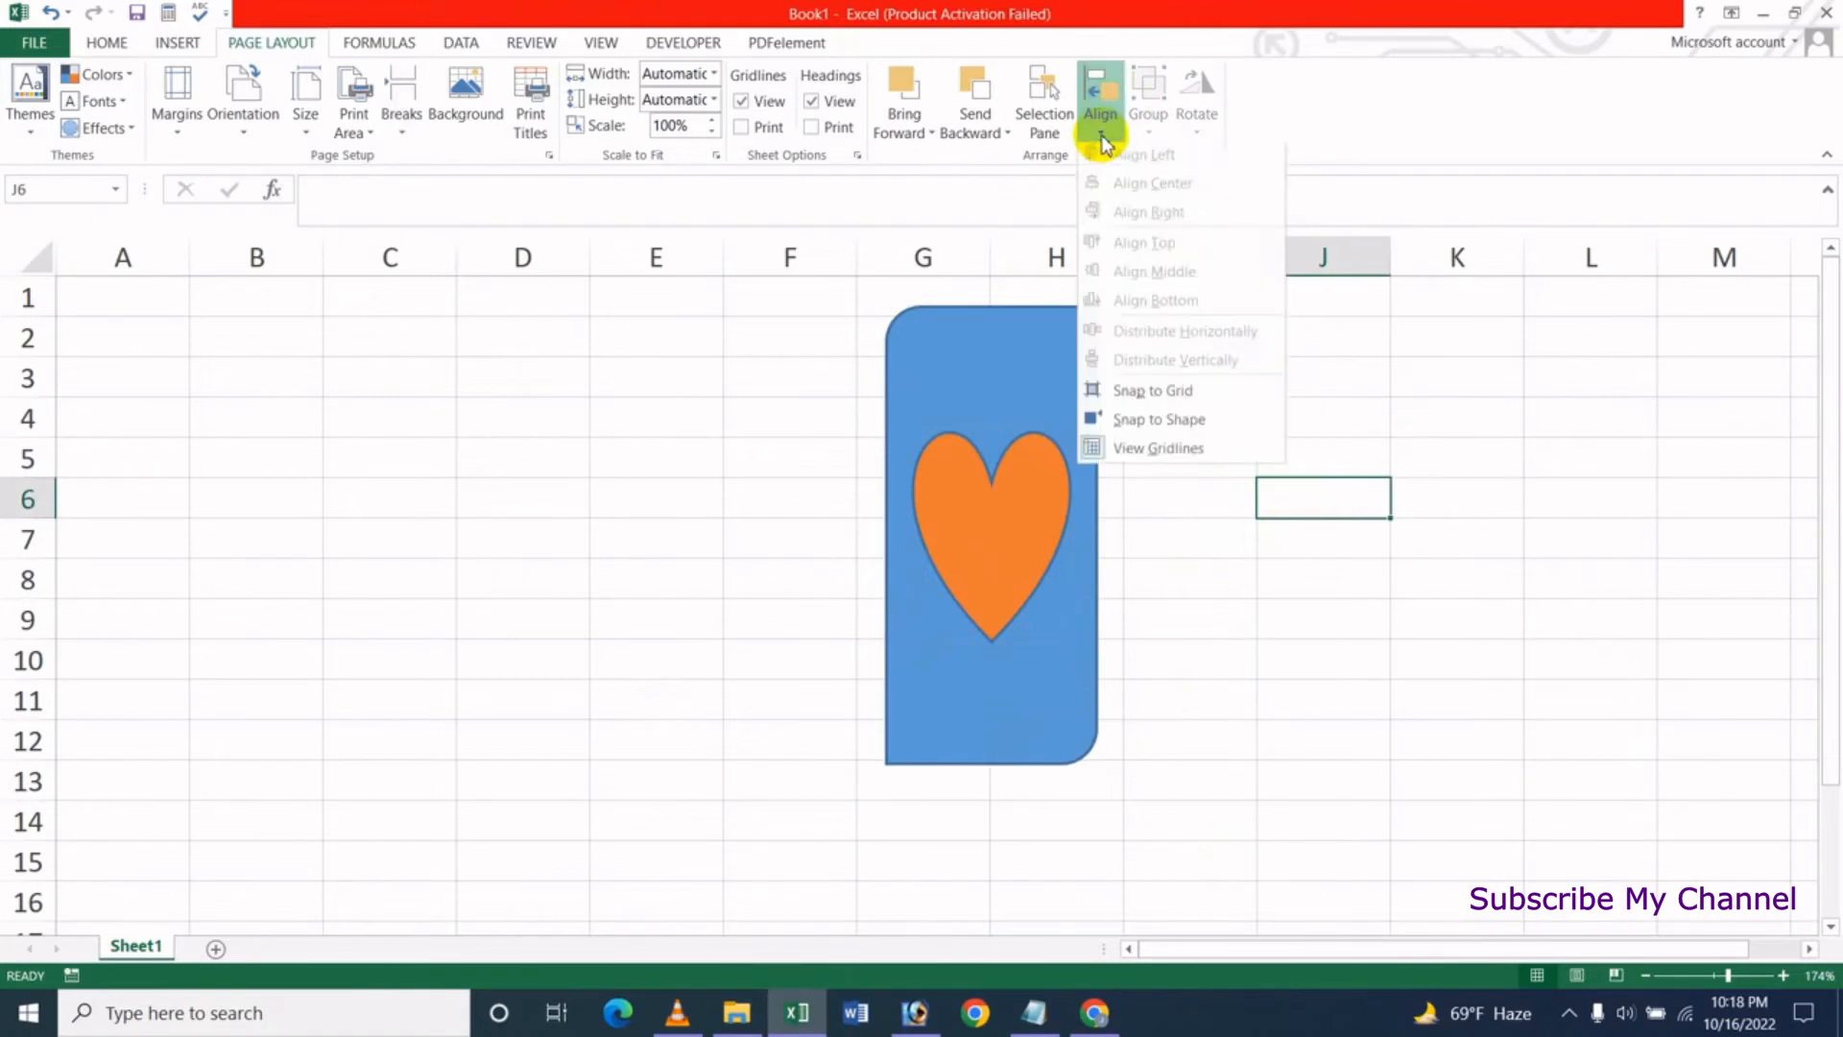
{"action": "left_click", "coordinate": [1173, 453]}
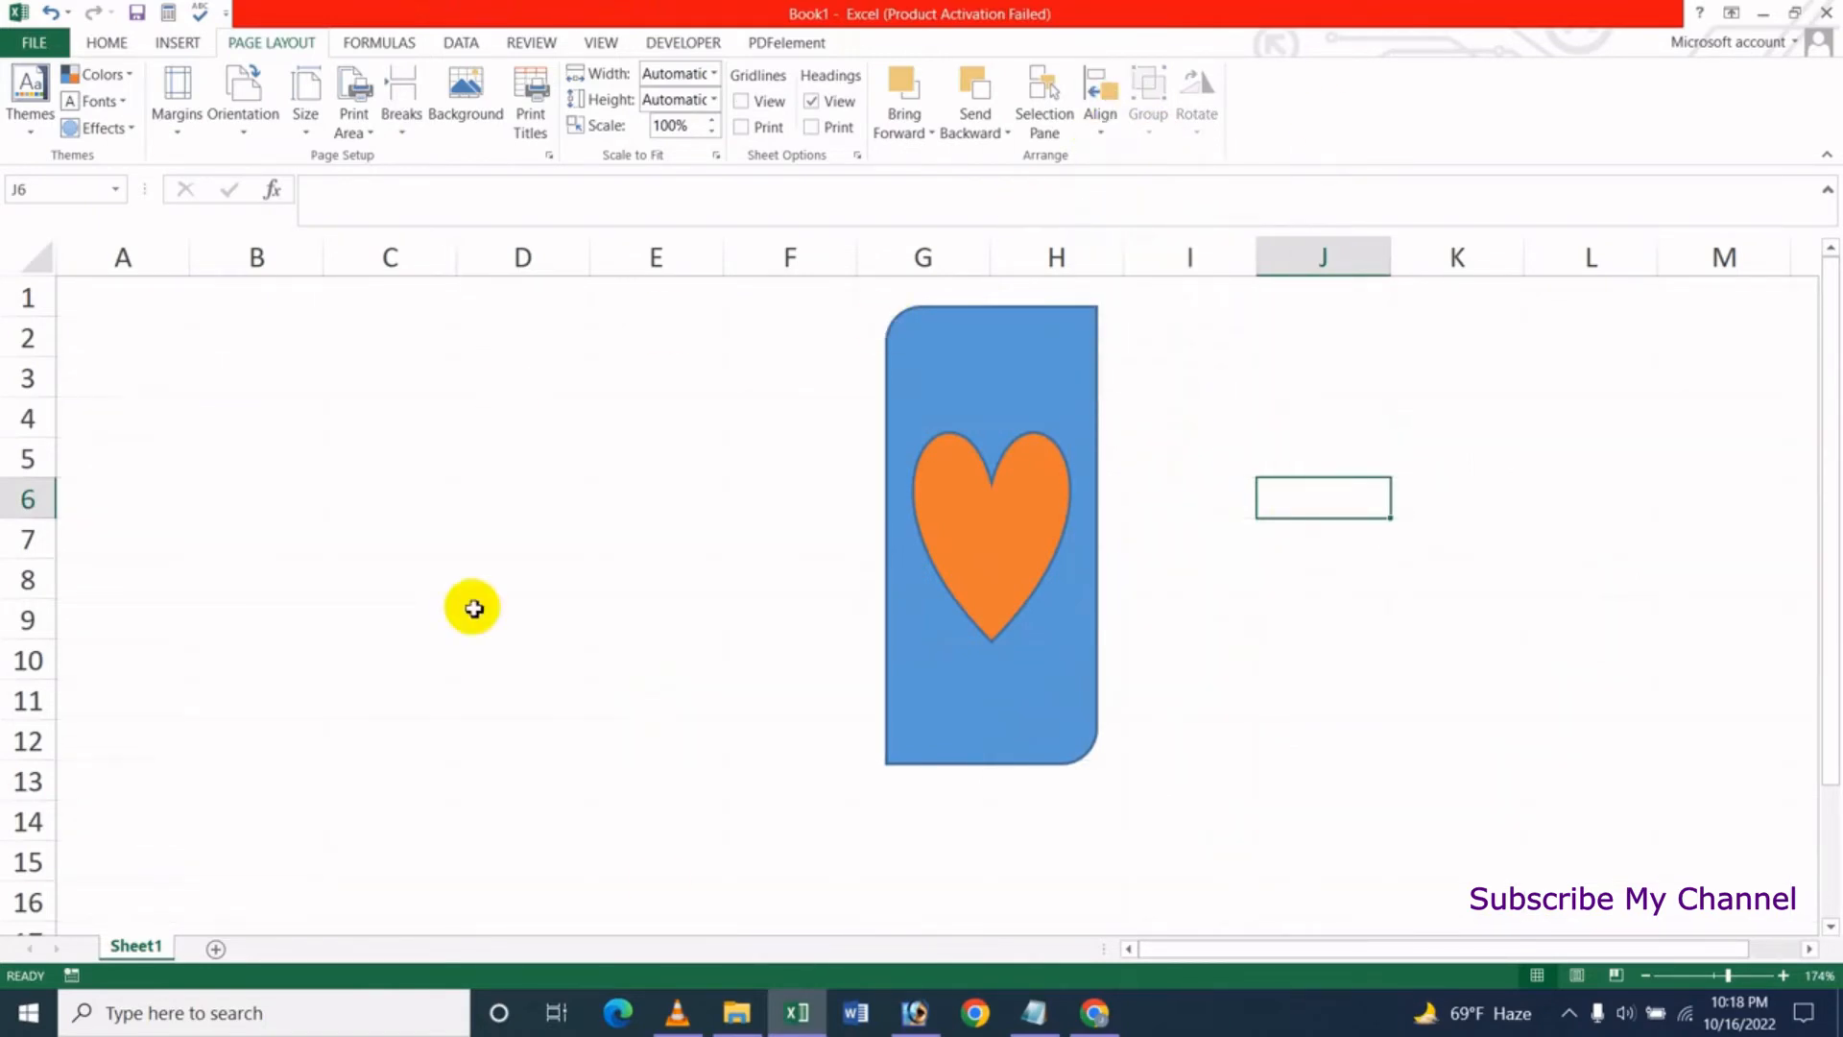
Turn the worksheet gridlines back on with the View Gridlines option and select cell J4
{"action": "left_click", "coordinate": [1100, 123]}
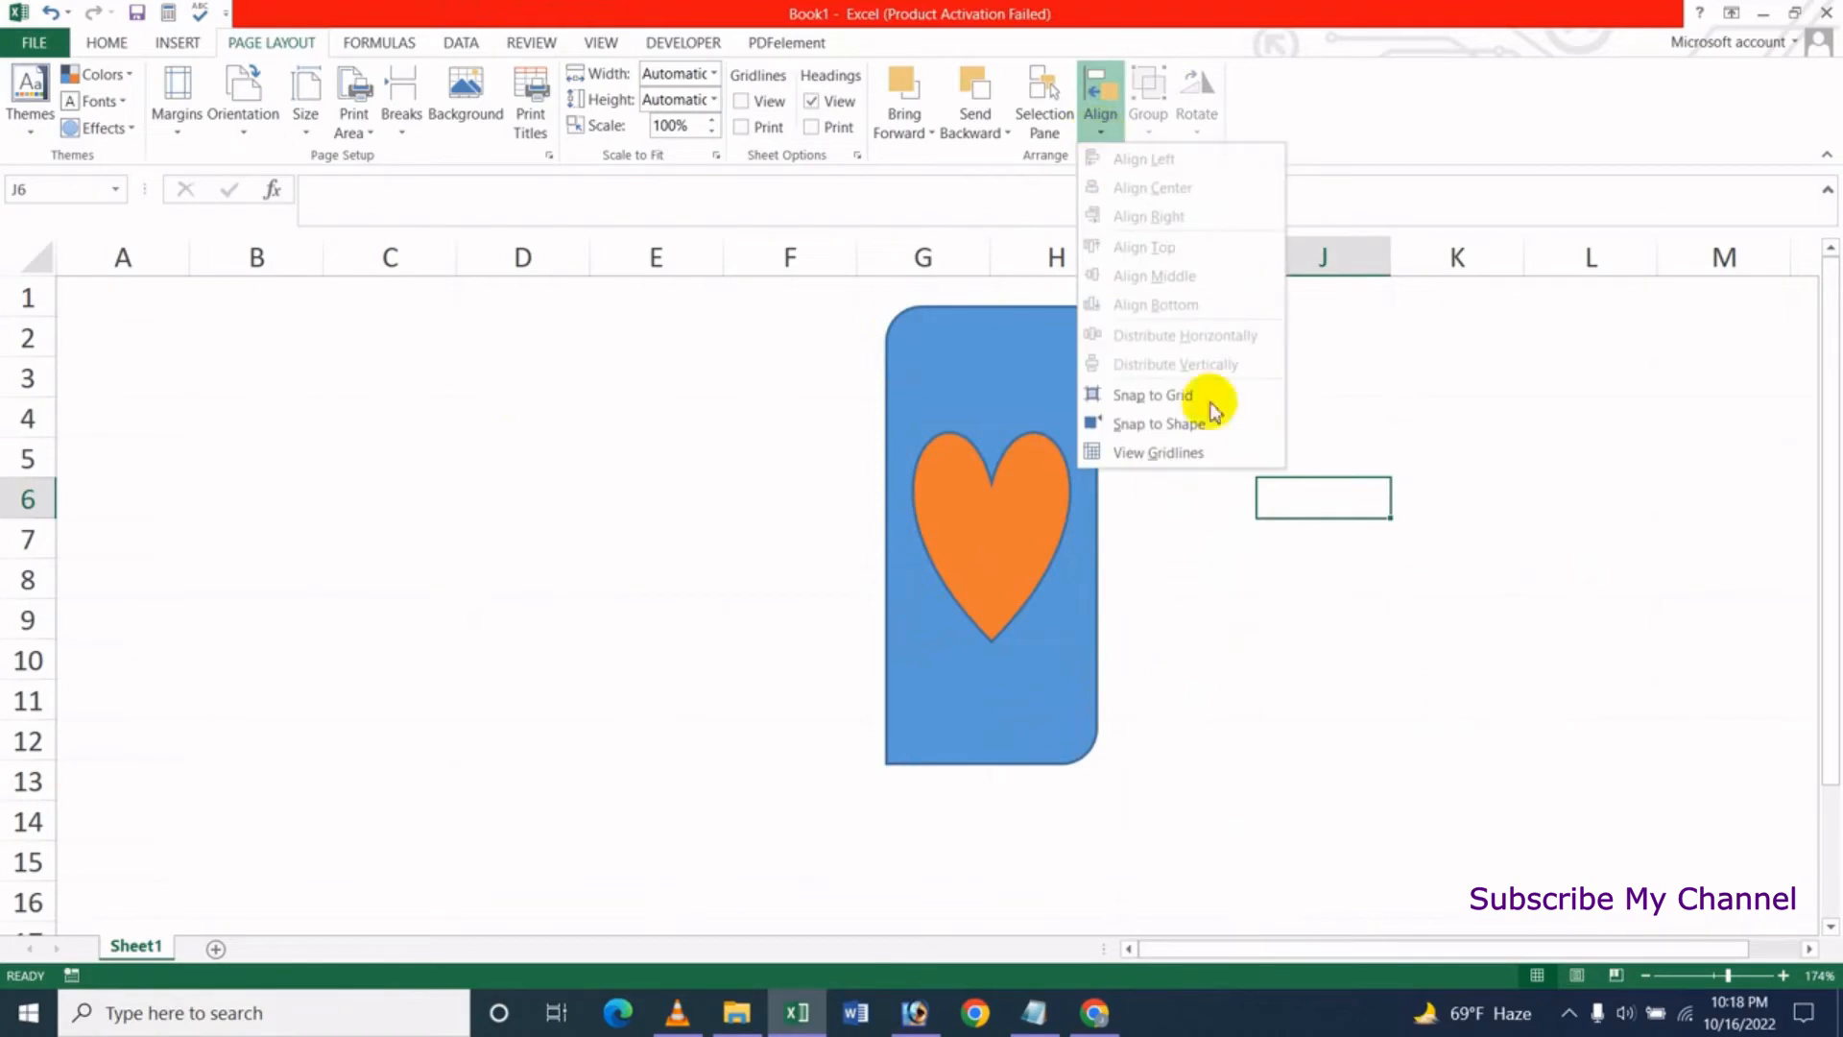
{"action": "left_click", "coordinate": [1183, 464]}
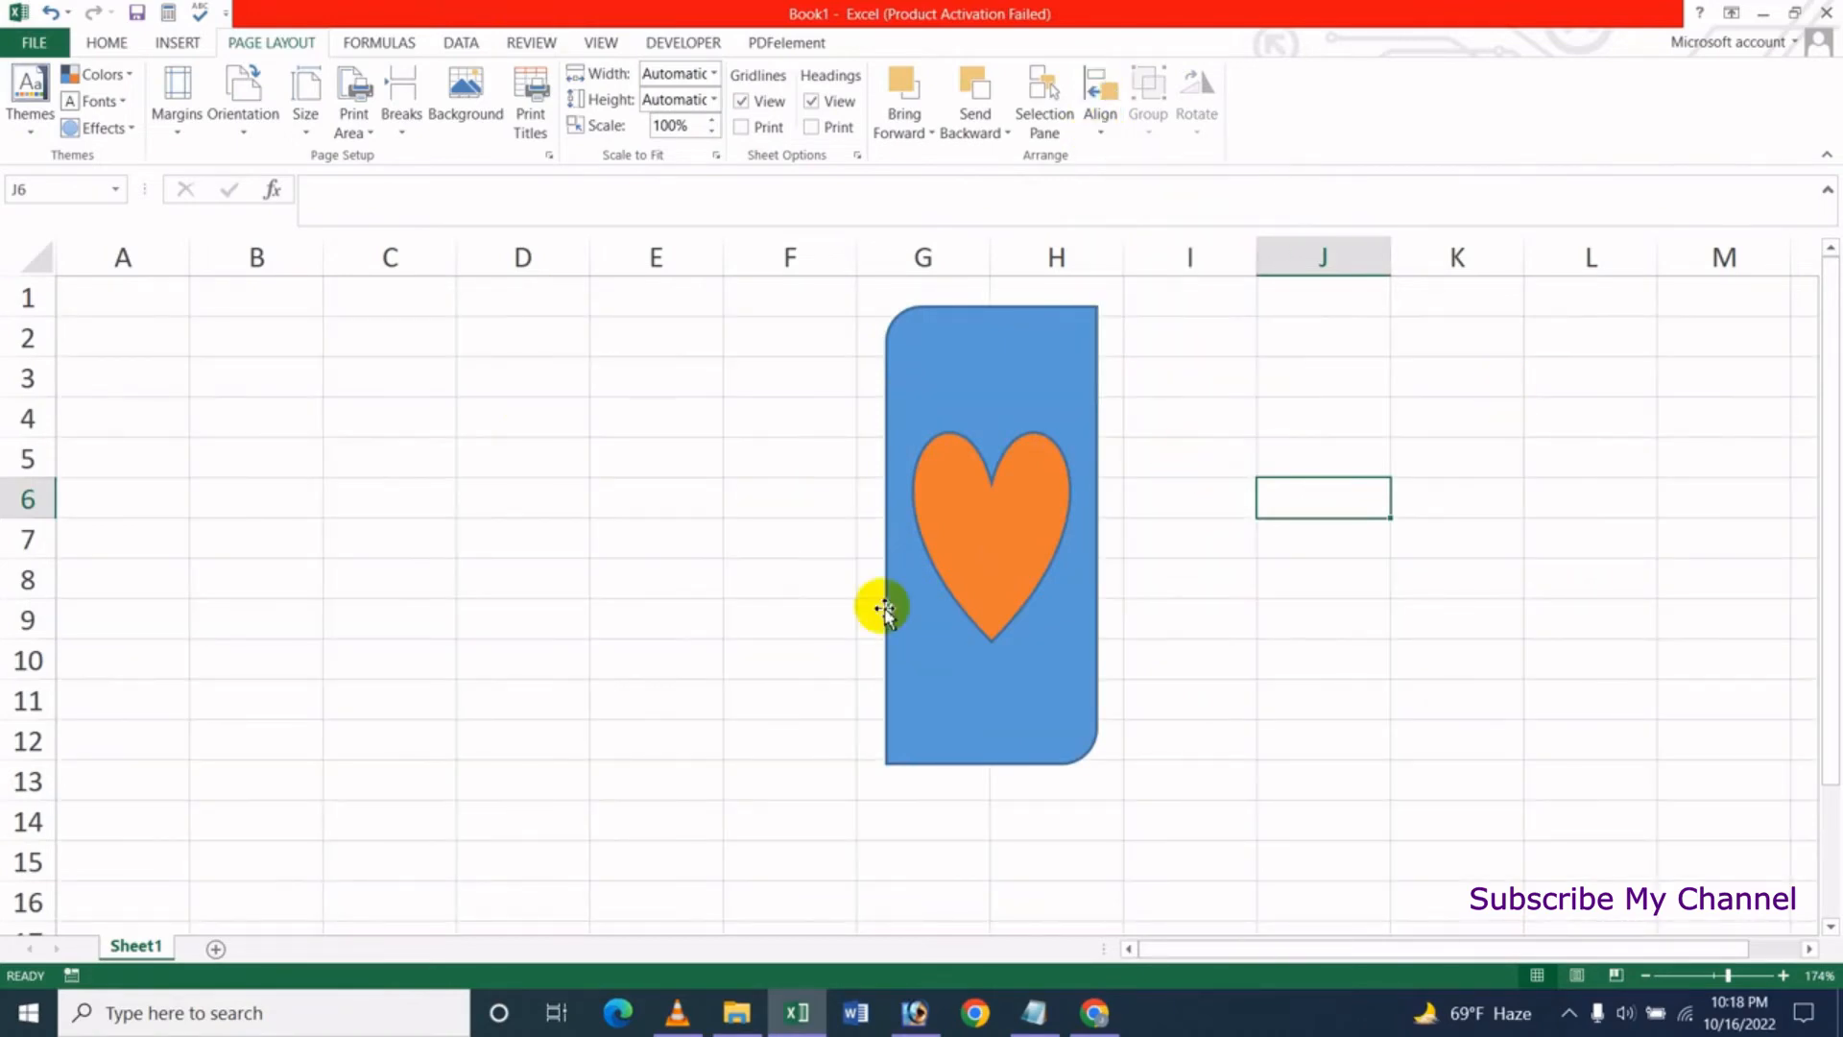
{"action": "left_click", "coordinate": [1378, 411]}
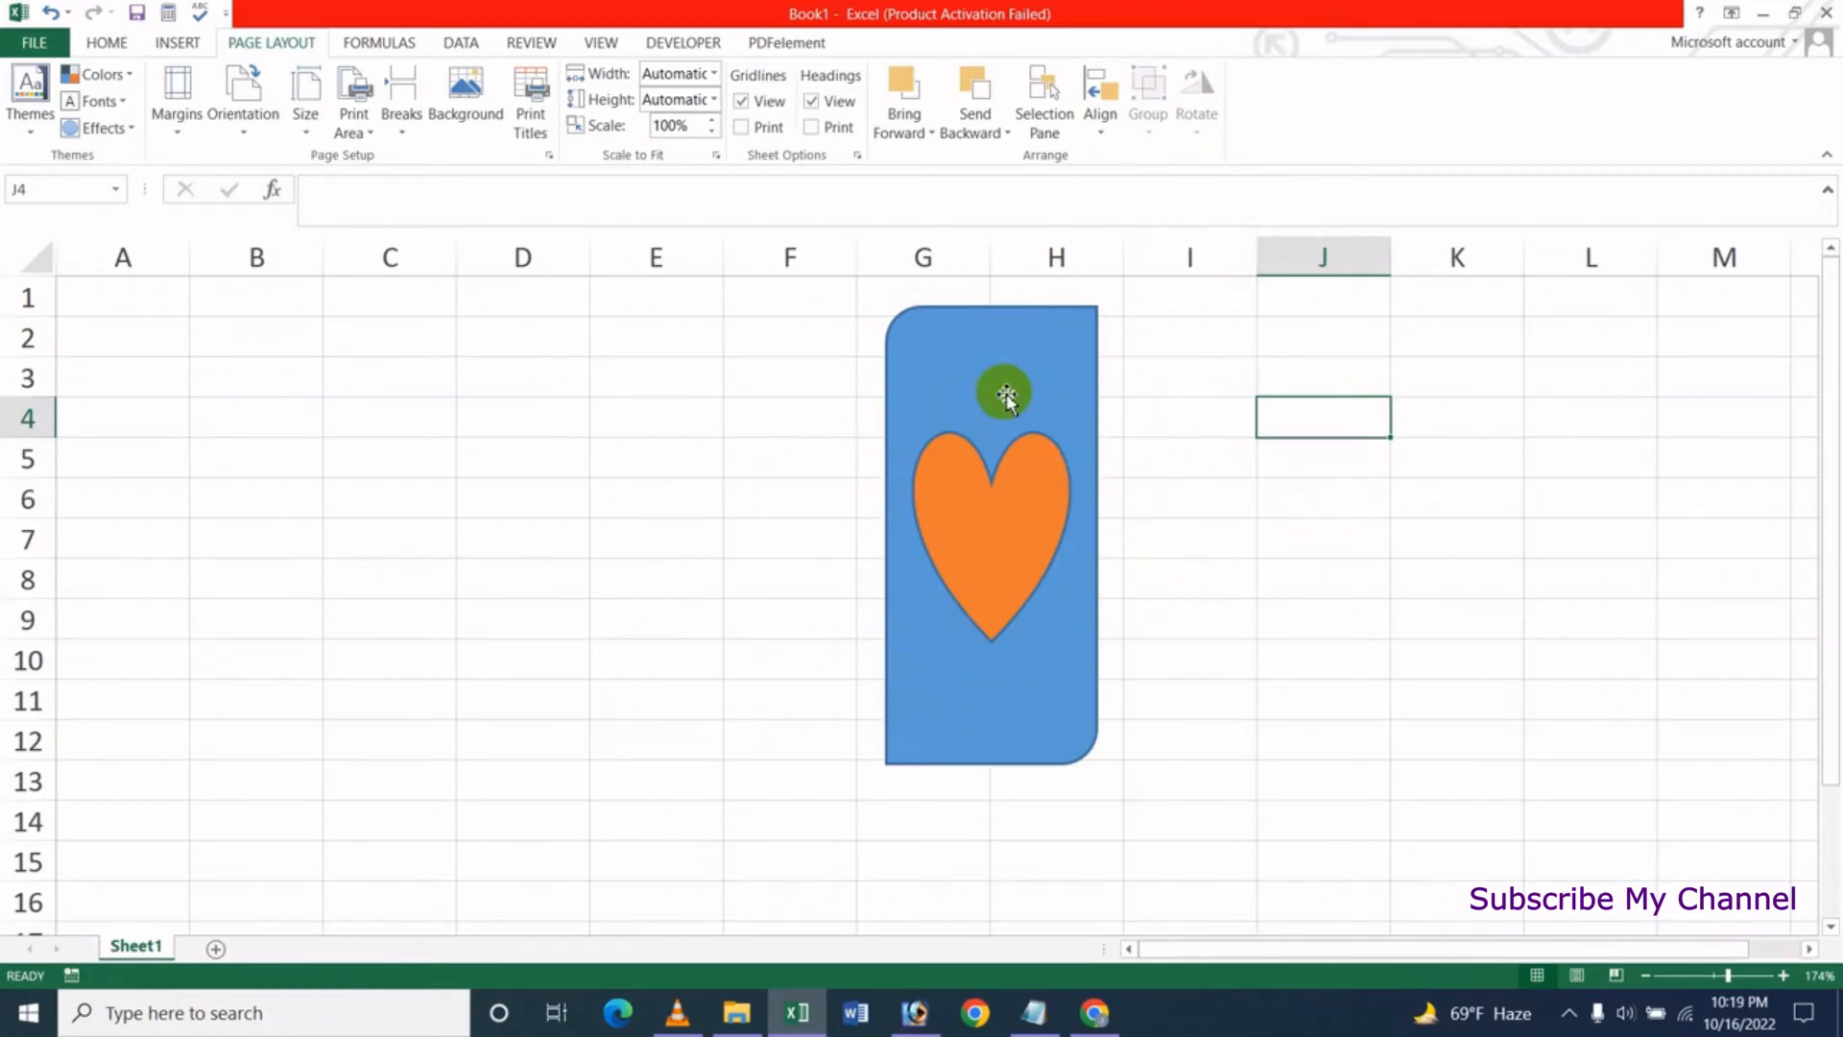
Select the rectangle and the heart together, and clear the selection by selecting a cell beside them
{"action": "left_click", "coordinate": [1024, 368]}
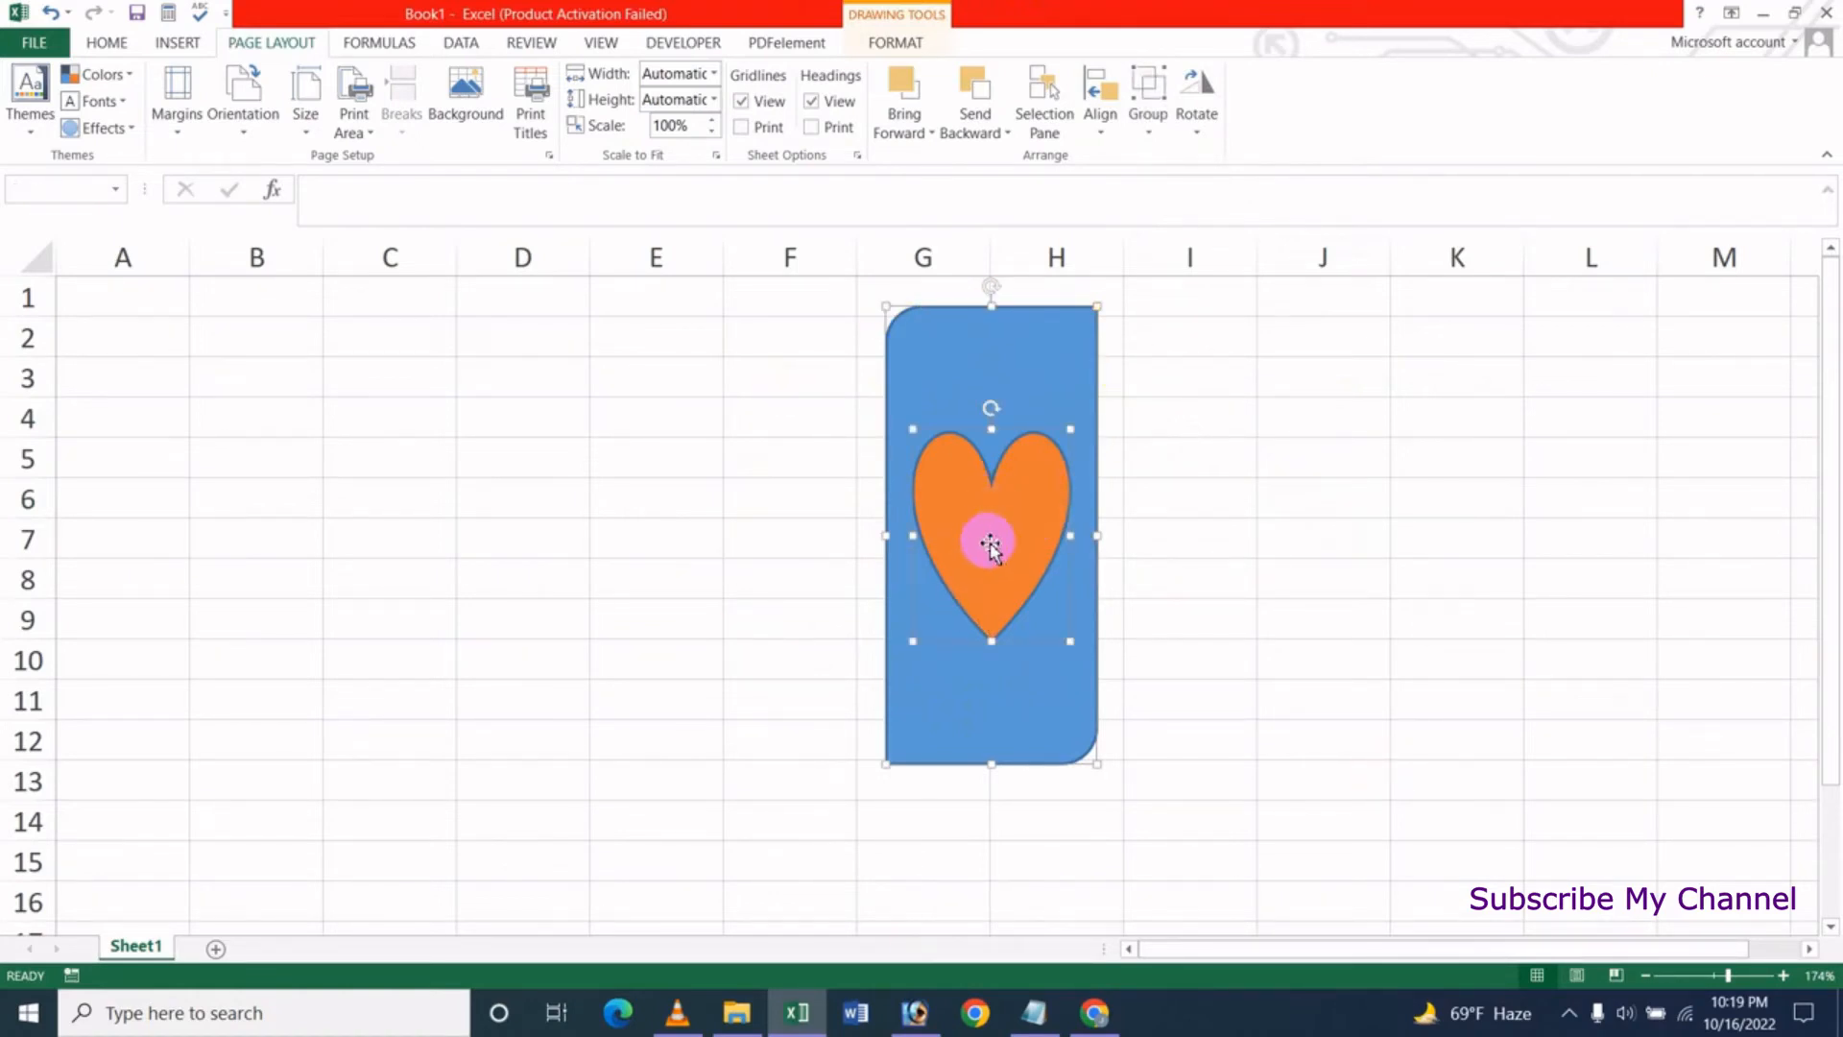
{"action": "left_click", "coordinate": [1296, 508]}
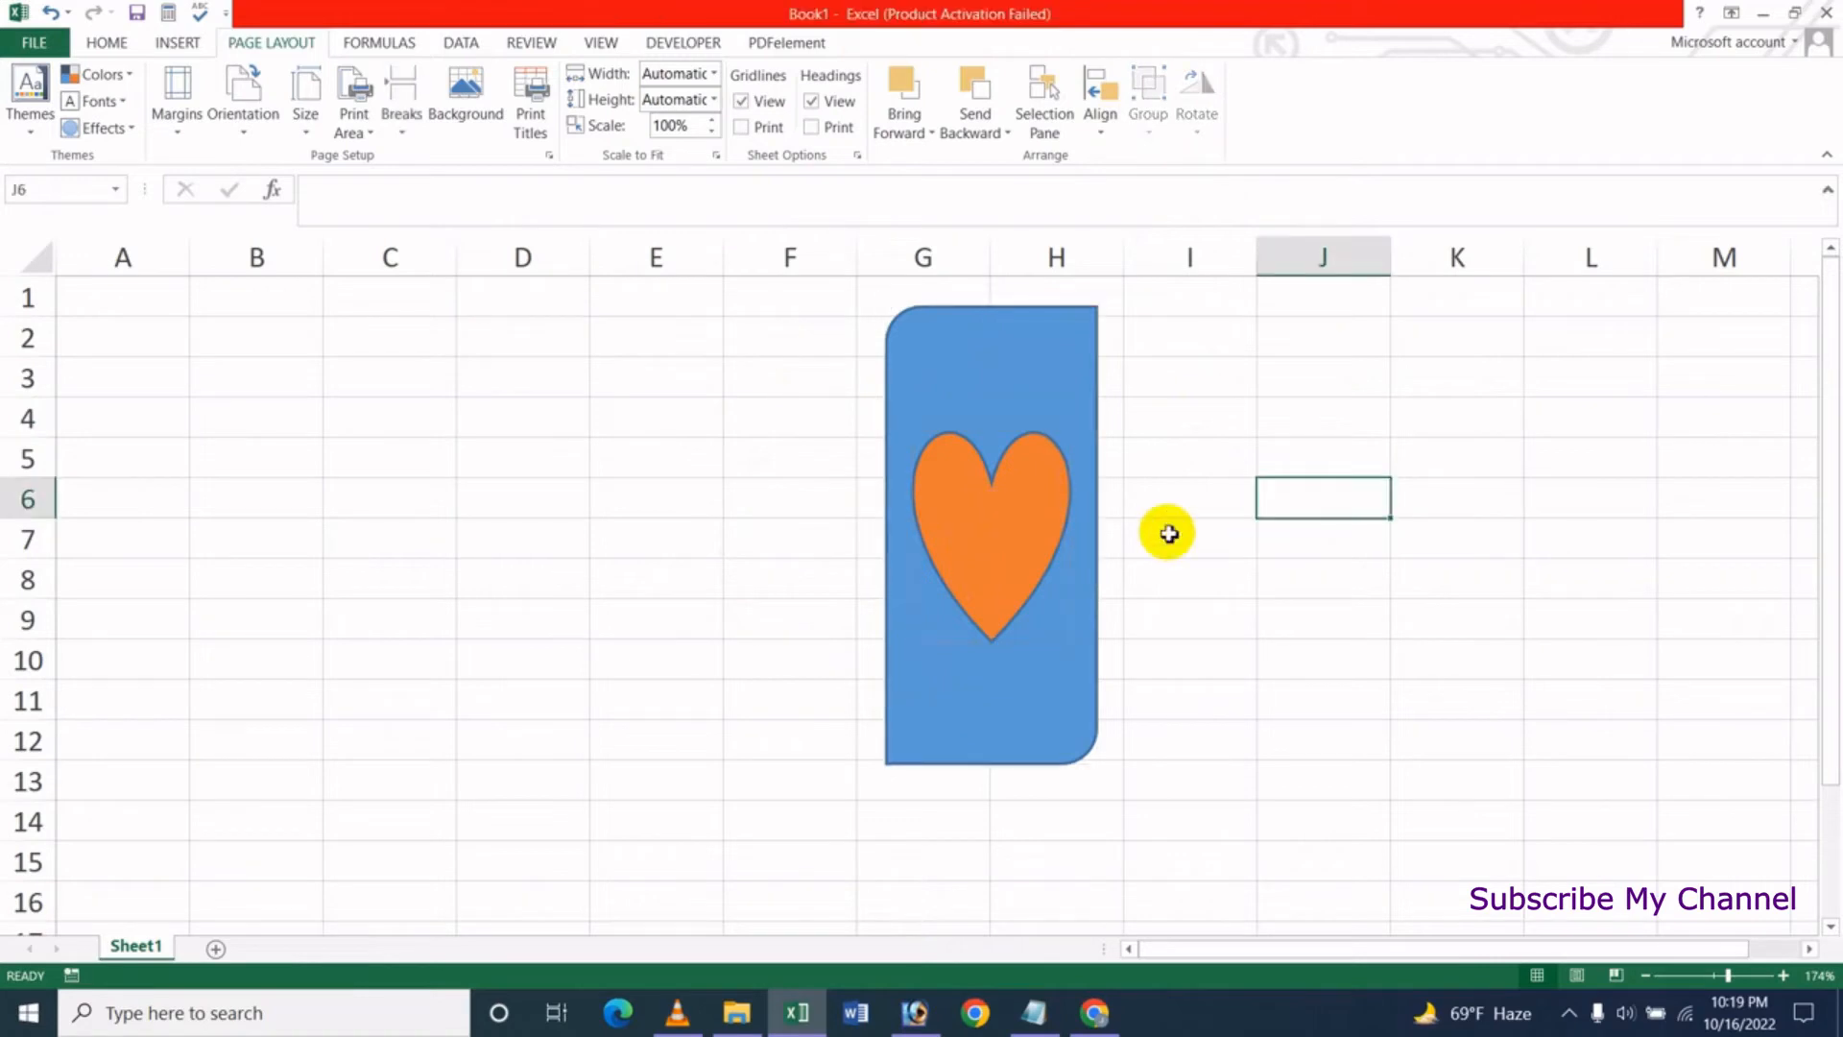
{"action": "left_click", "coordinate": [1013, 363]}
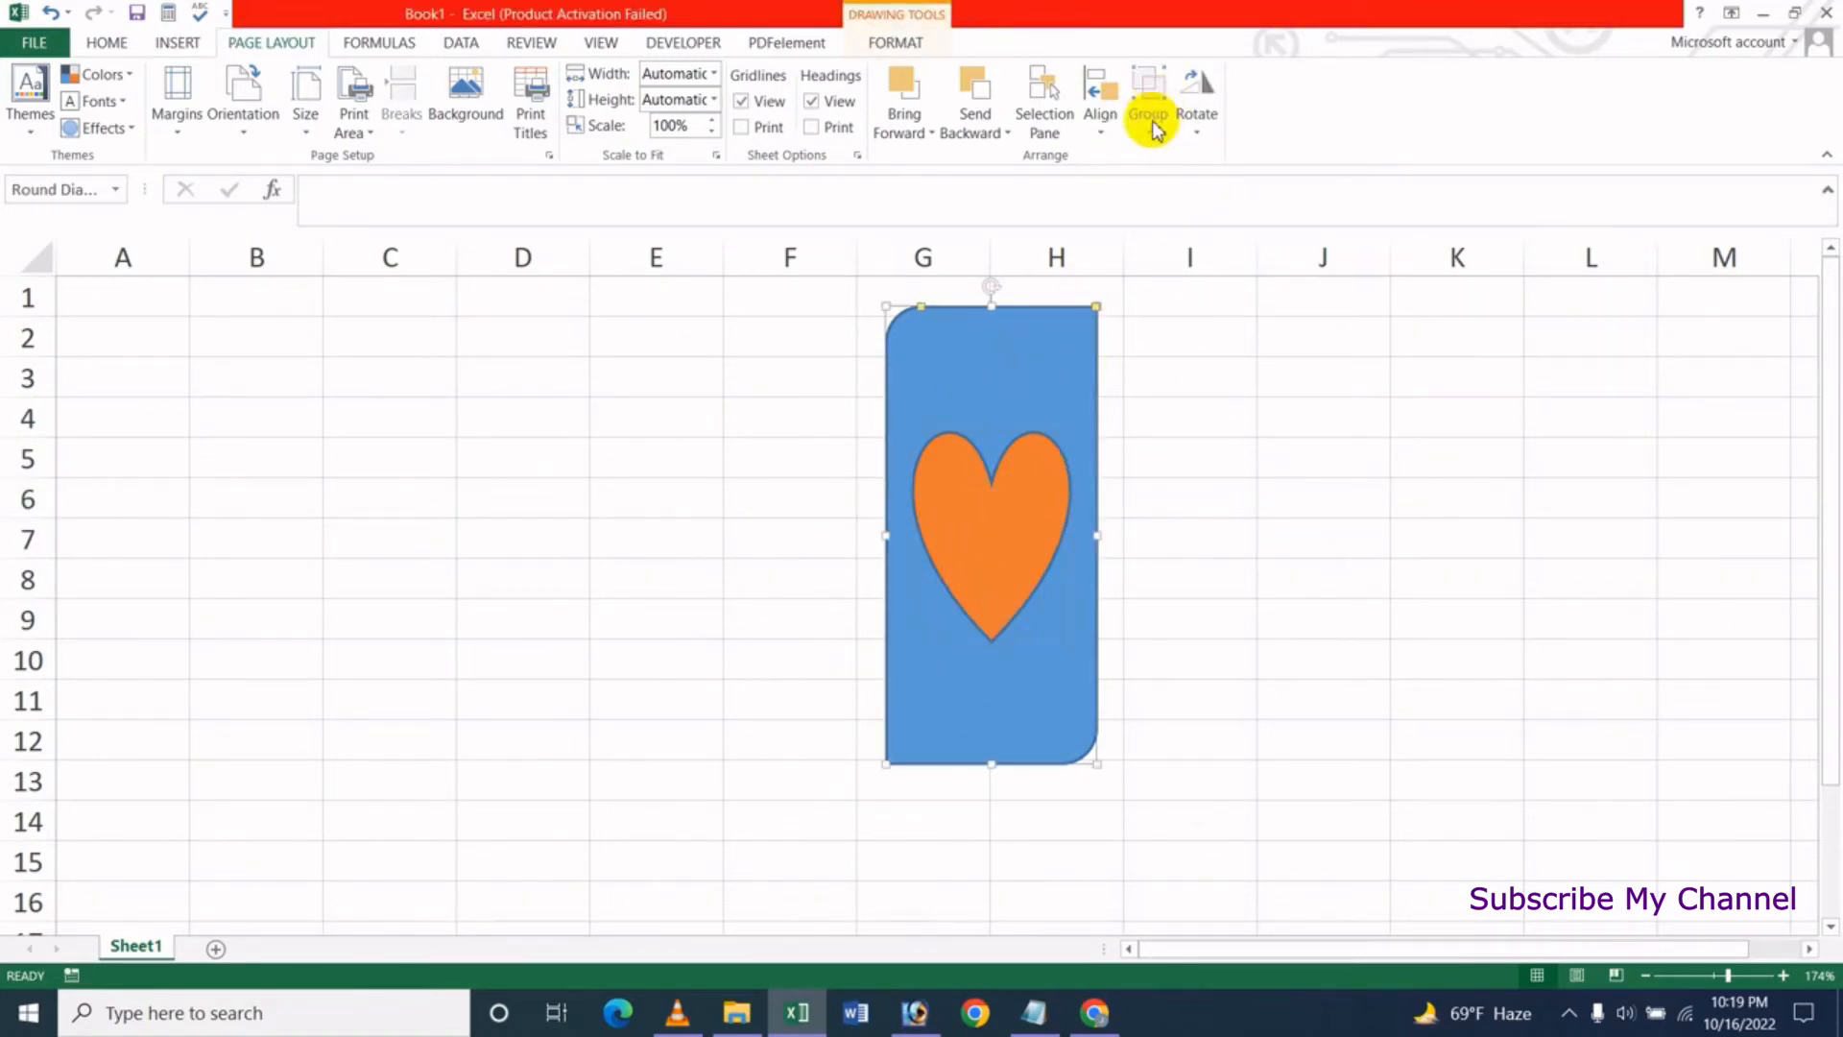
{"action": "left_click", "coordinate": [979, 517], "text": "ctrl"}
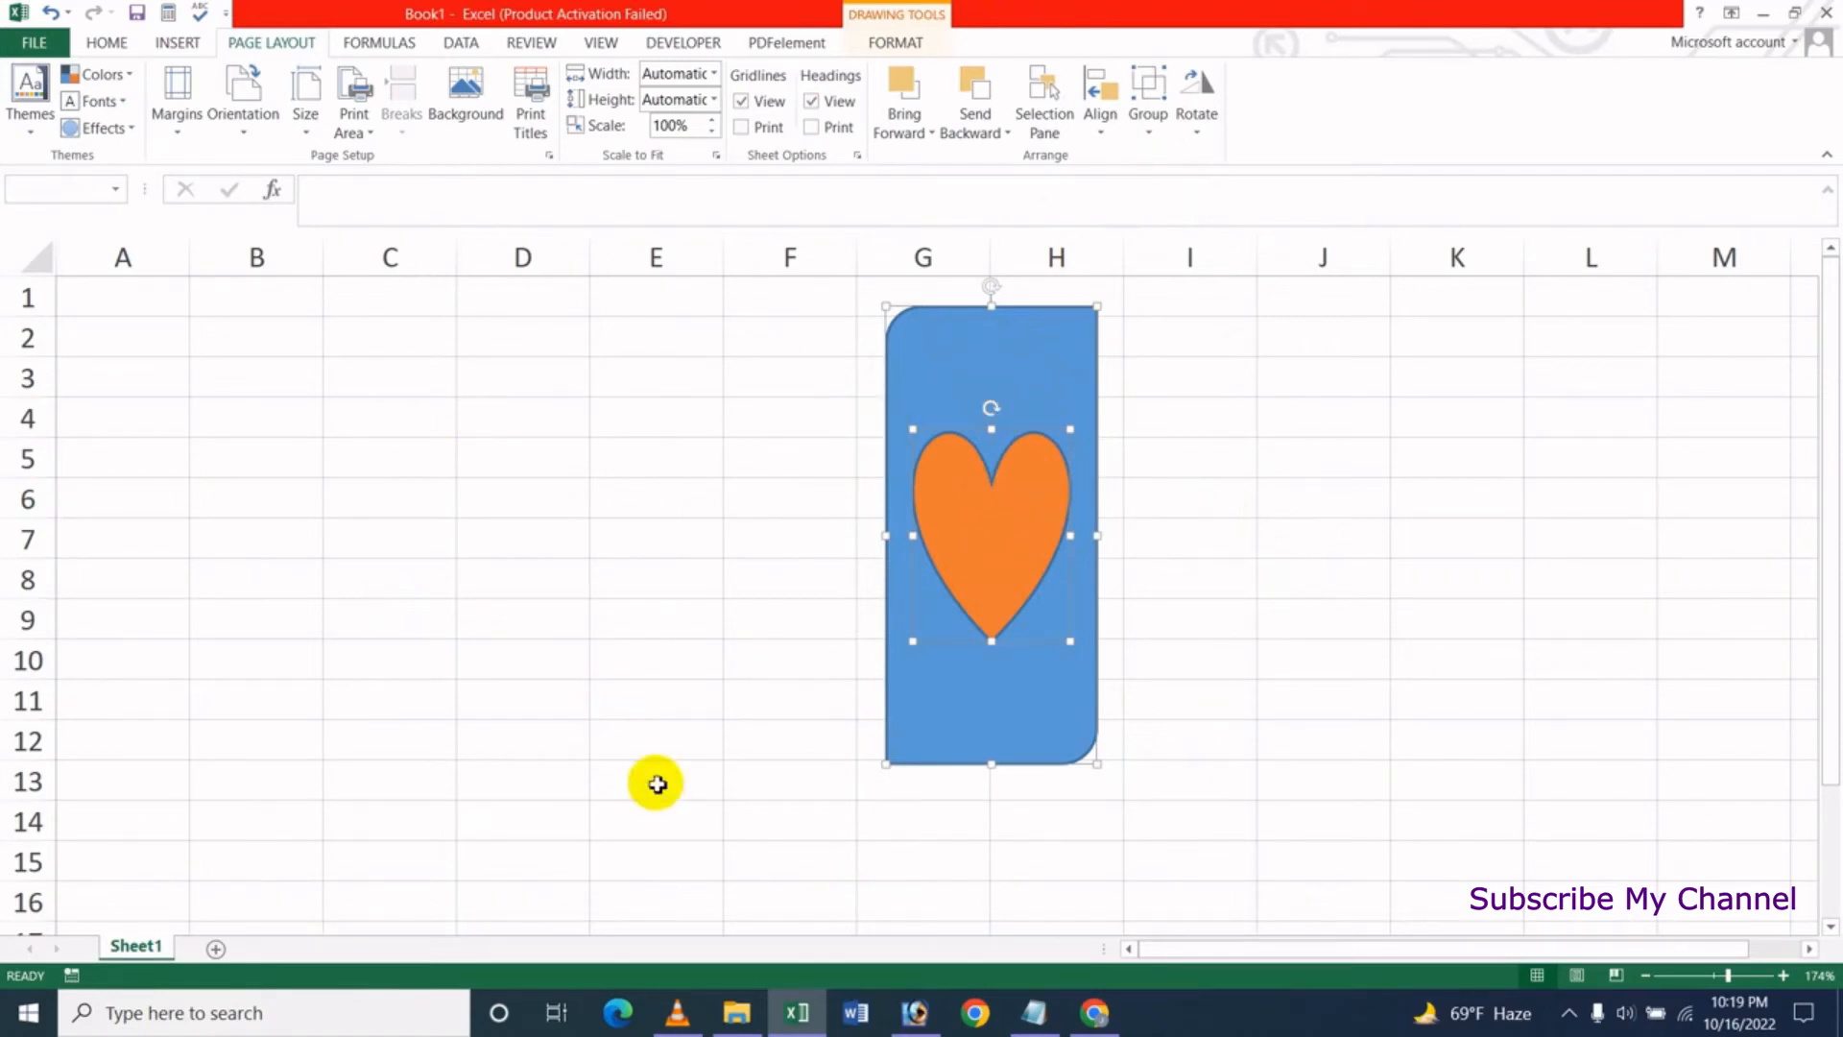
{"action": "left_click", "coordinate": [1325, 535]}
Shift the heart slightly downward within the rectangle, select both shapes together, and deselect them
{"action": "left_click", "coordinate": [1025, 519]}
{"action": "left_click_drag", "start_coordinate": [1027, 521], "coordinate": [997, 543]}
{"action": "left_click", "coordinate": [1033, 392]}
{"action": "left_click", "coordinate": [1023, 503], "text": "ctrl"}
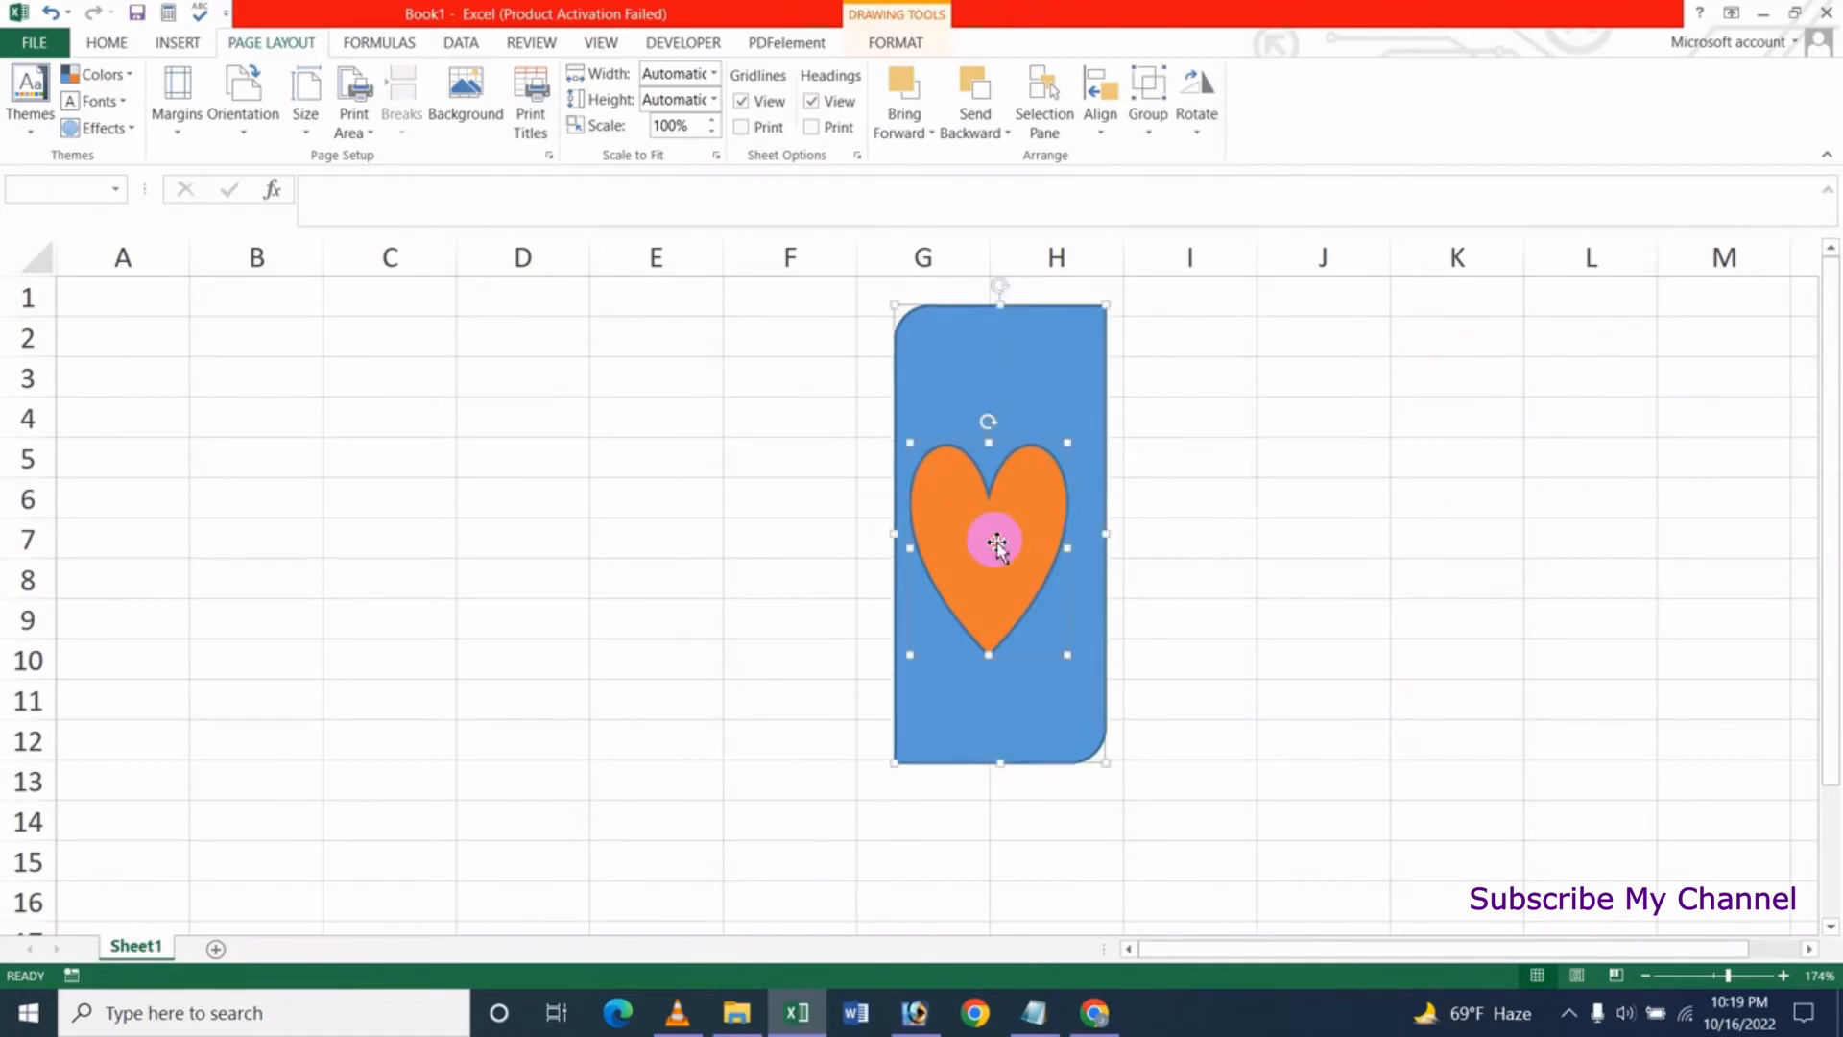
{"action": "left_click", "coordinate": [1288, 539]}
Select the rectangle together with the heart and combine them with the Group command
{"action": "left_click", "coordinate": [1013, 535]}
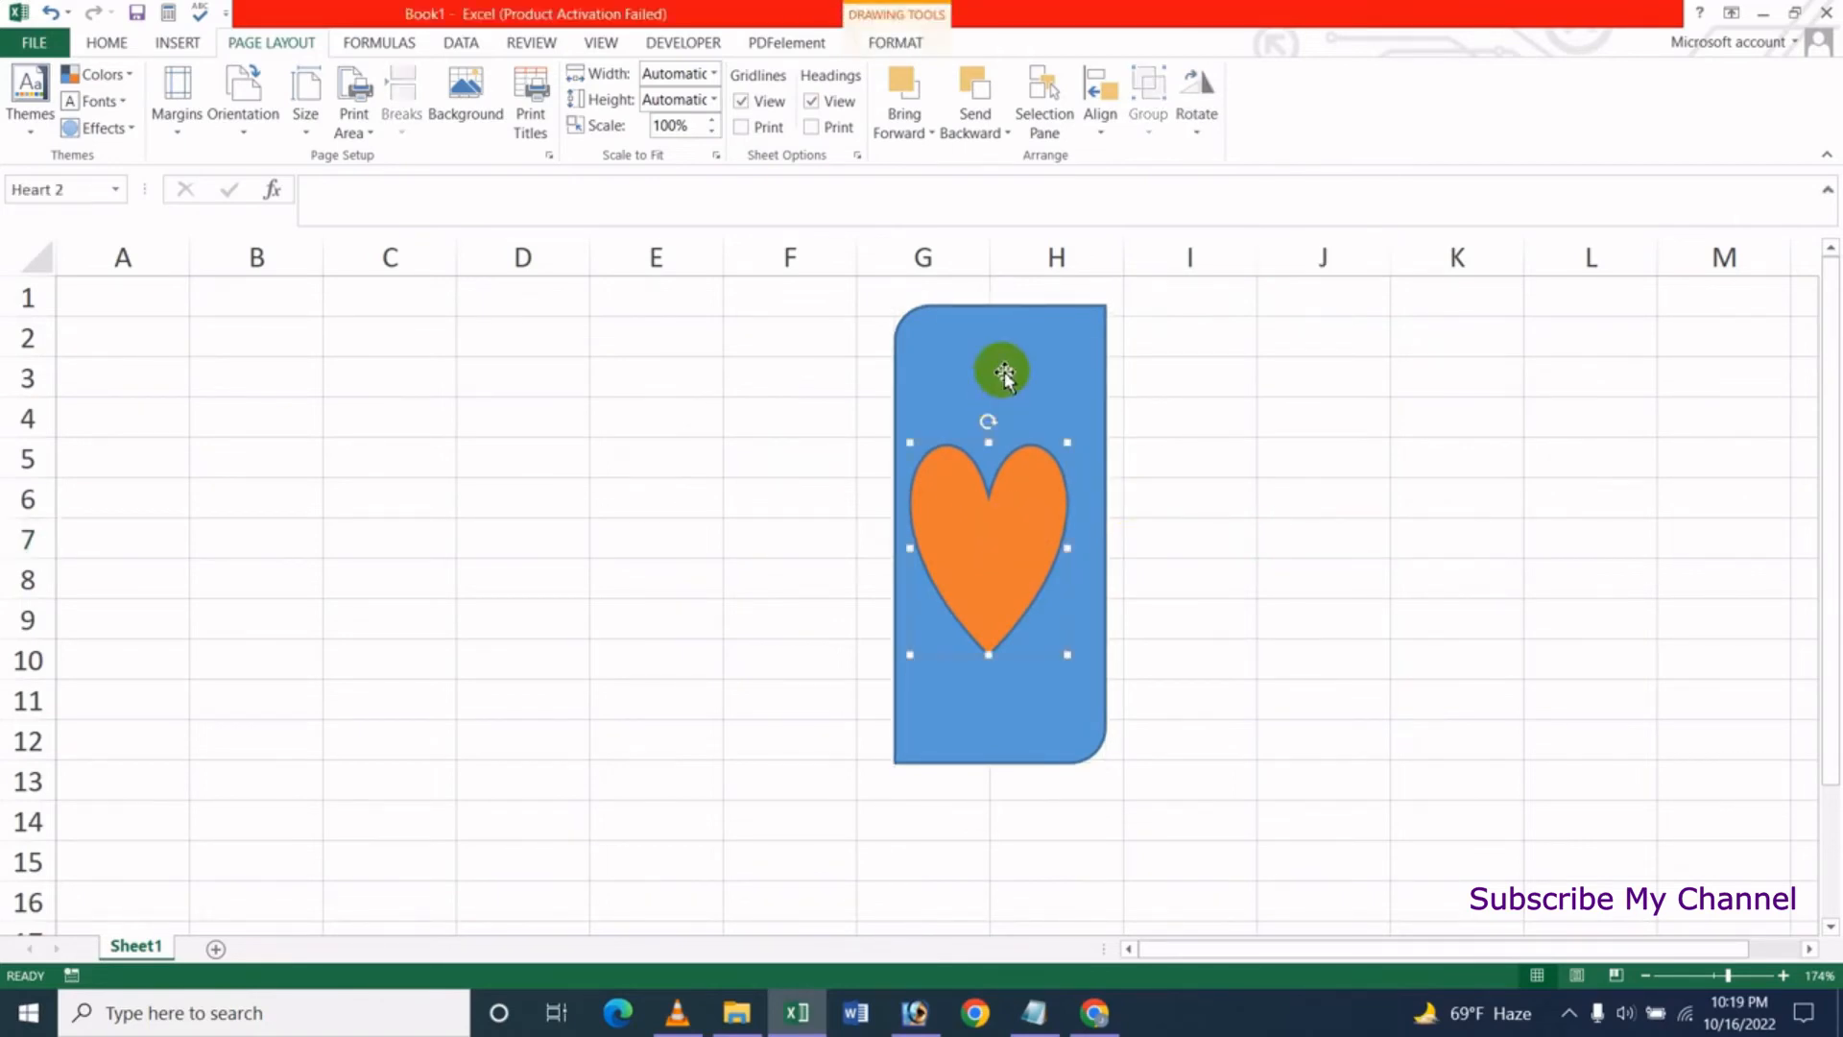
{"action": "left_click", "coordinate": [1005, 375]}
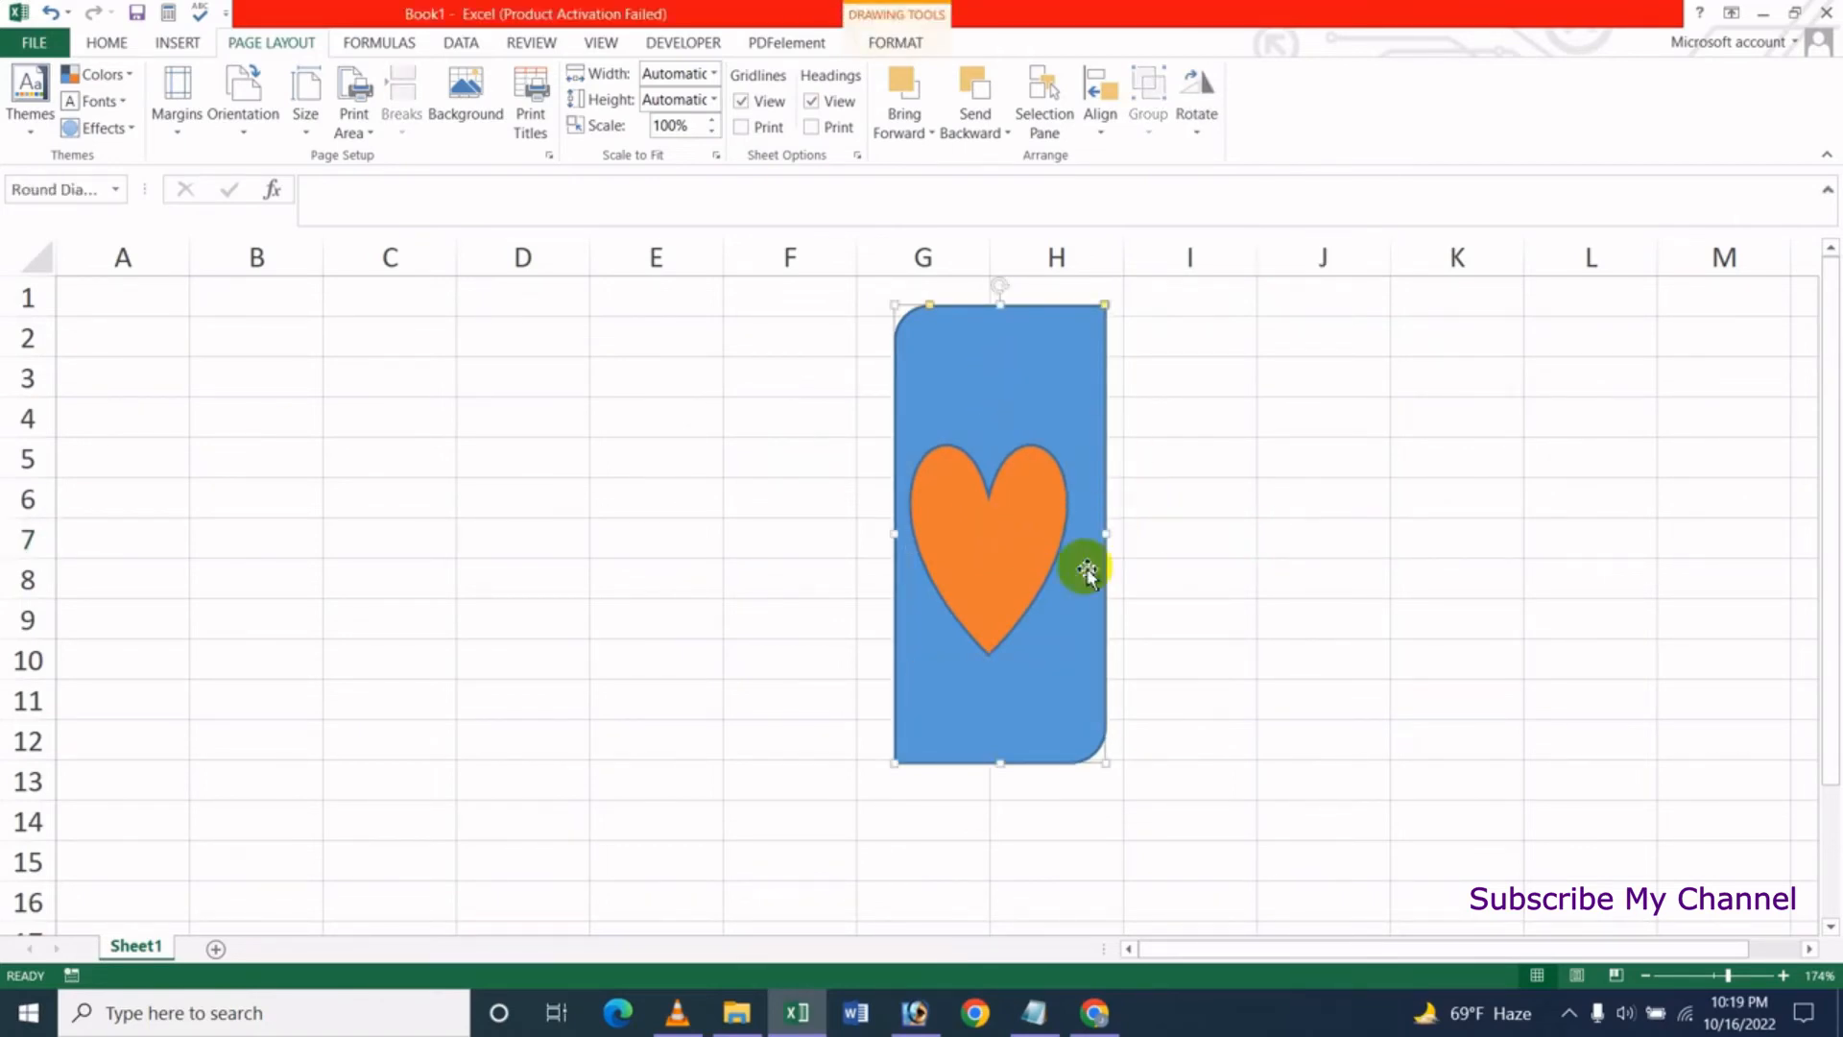
{"action": "left_click", "coordinate": [1001, 541], "text": "ctrl"}
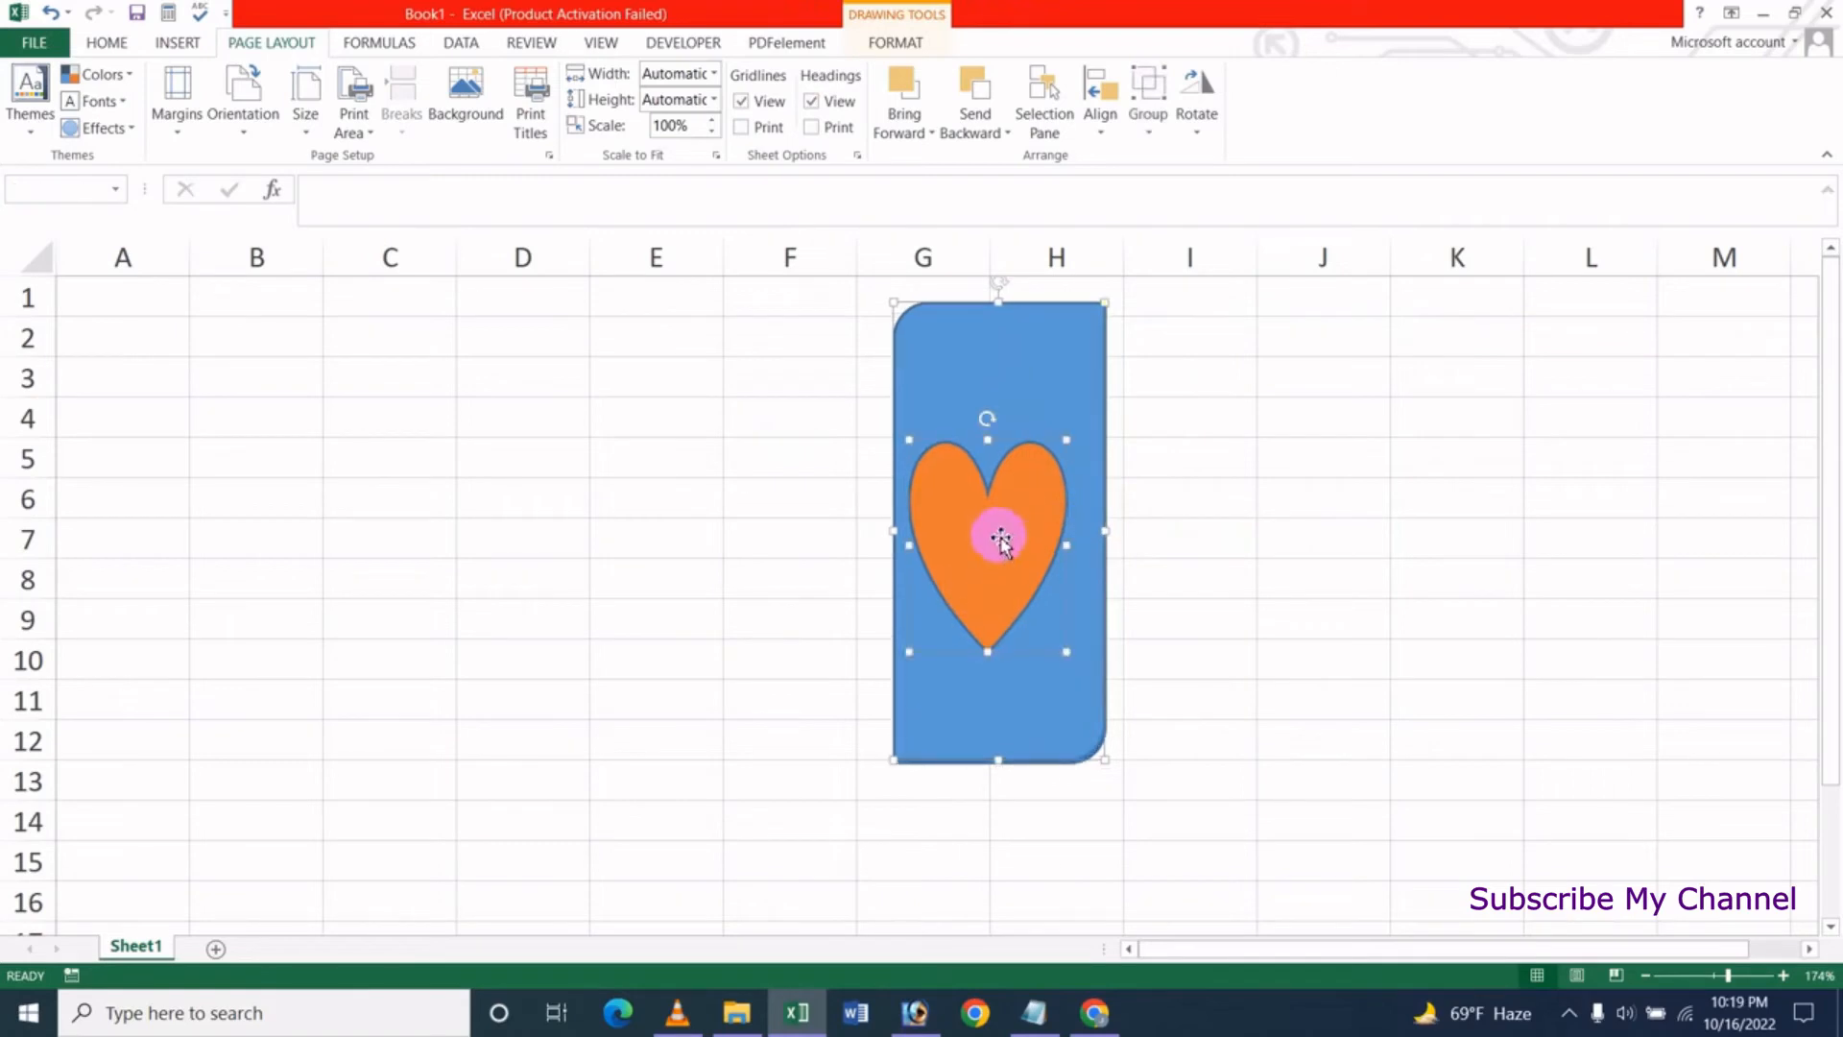
{"action": "left_click", "coordinate": [1150, 135]}
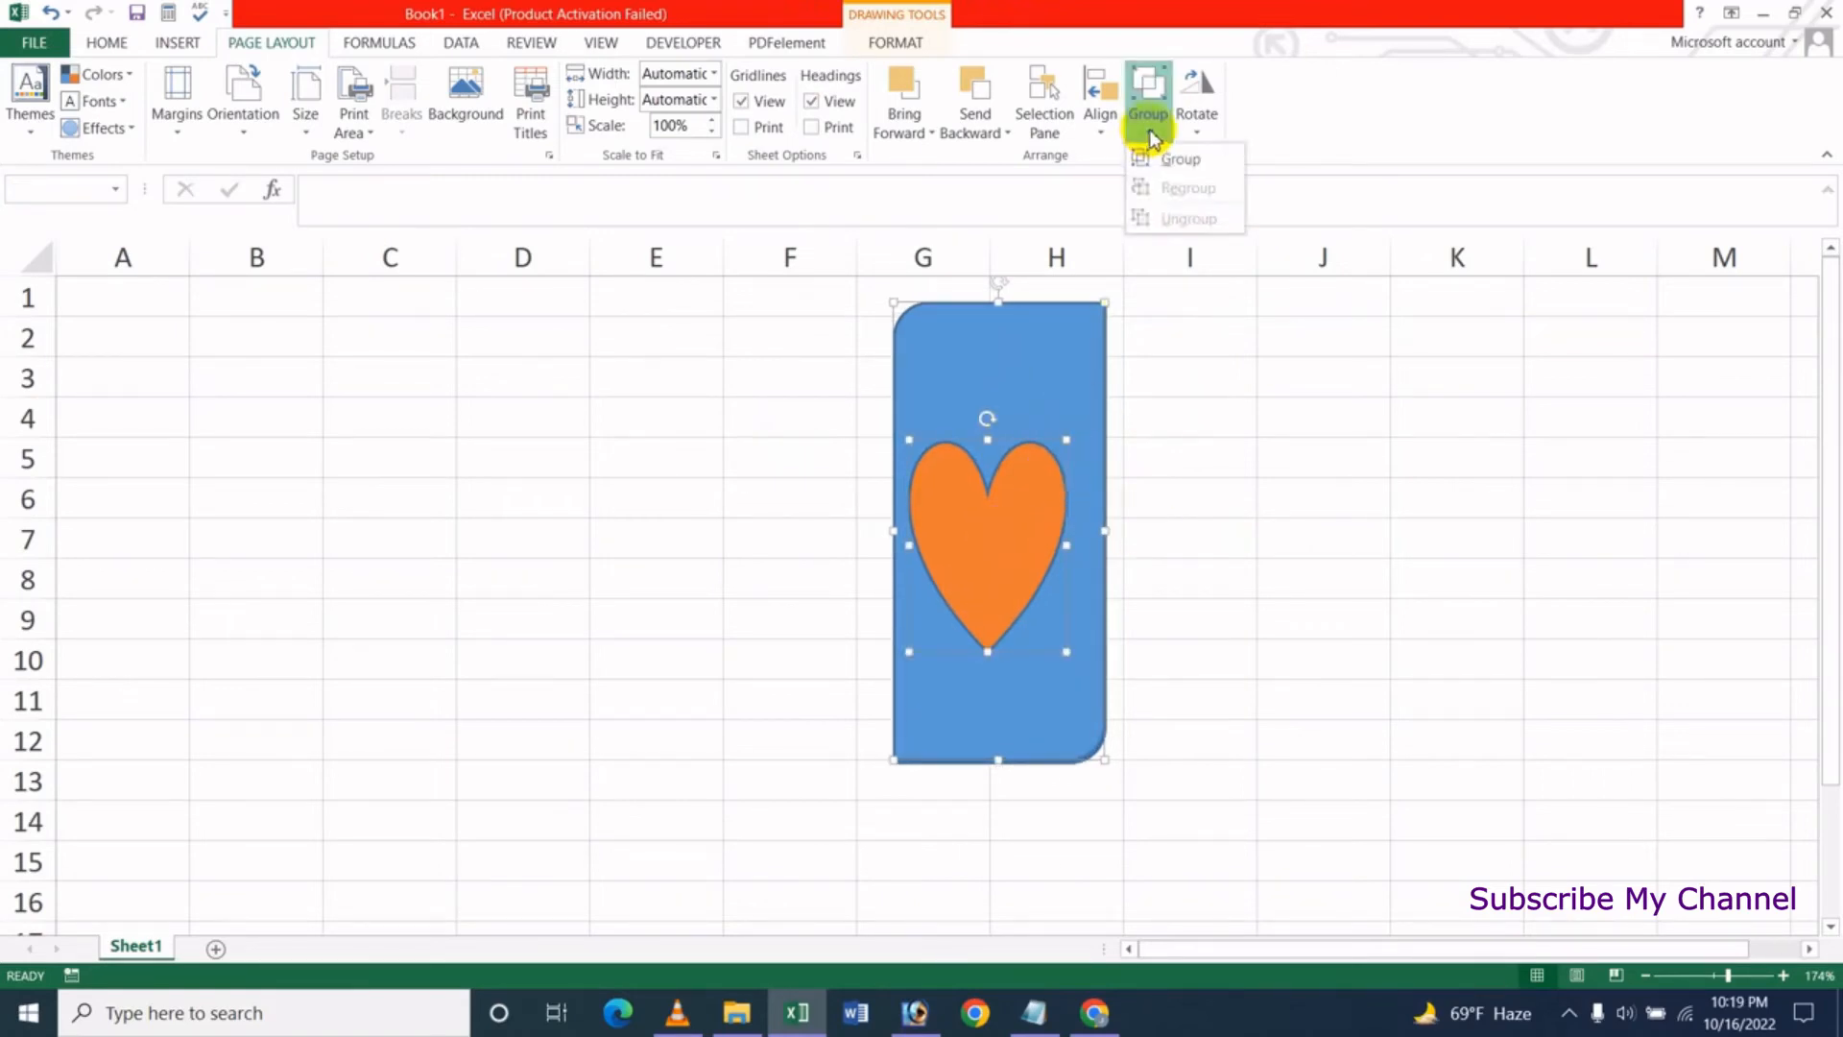
{"action": "left_click", "coordinate": [1181, 162]}
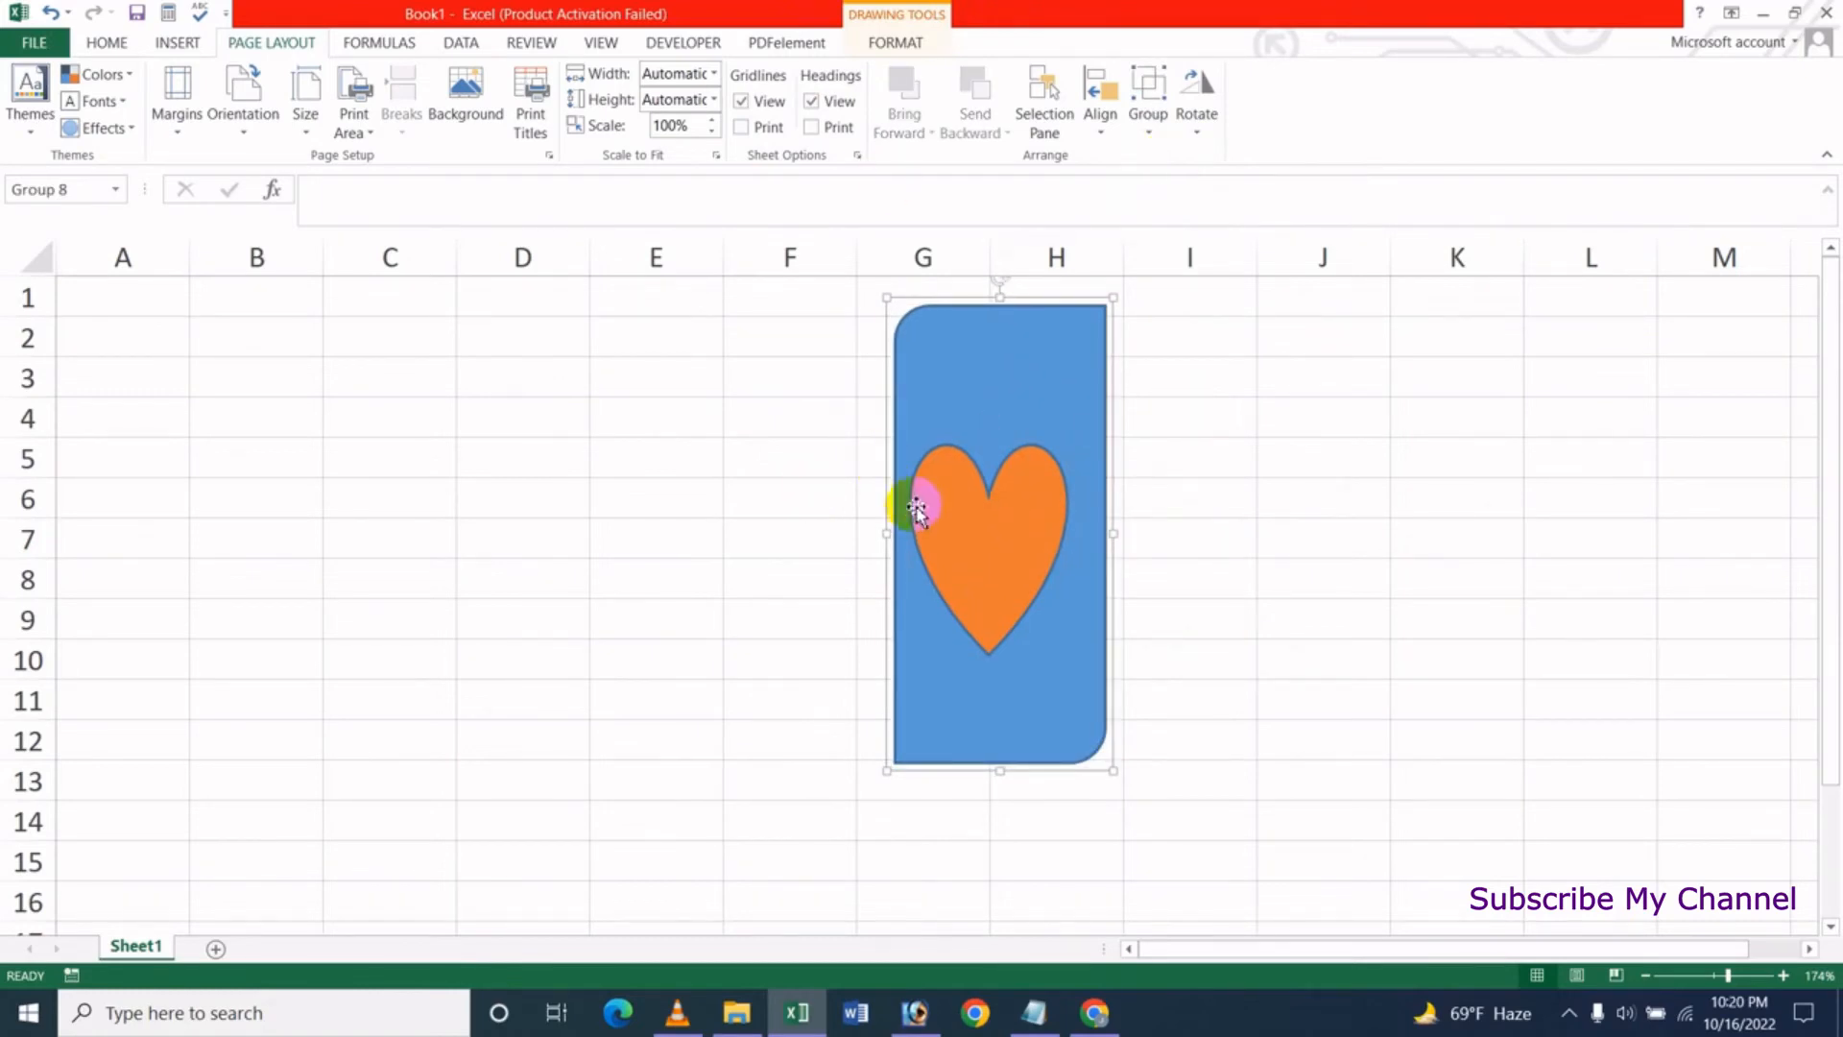
Move the group around the sheet and resize it into a smaller upright shape across columns G and H, rows 3 to 9
{"action": "left_click_drag", "start_coordinate": [979, 394], "coordinate": [523, 401]}
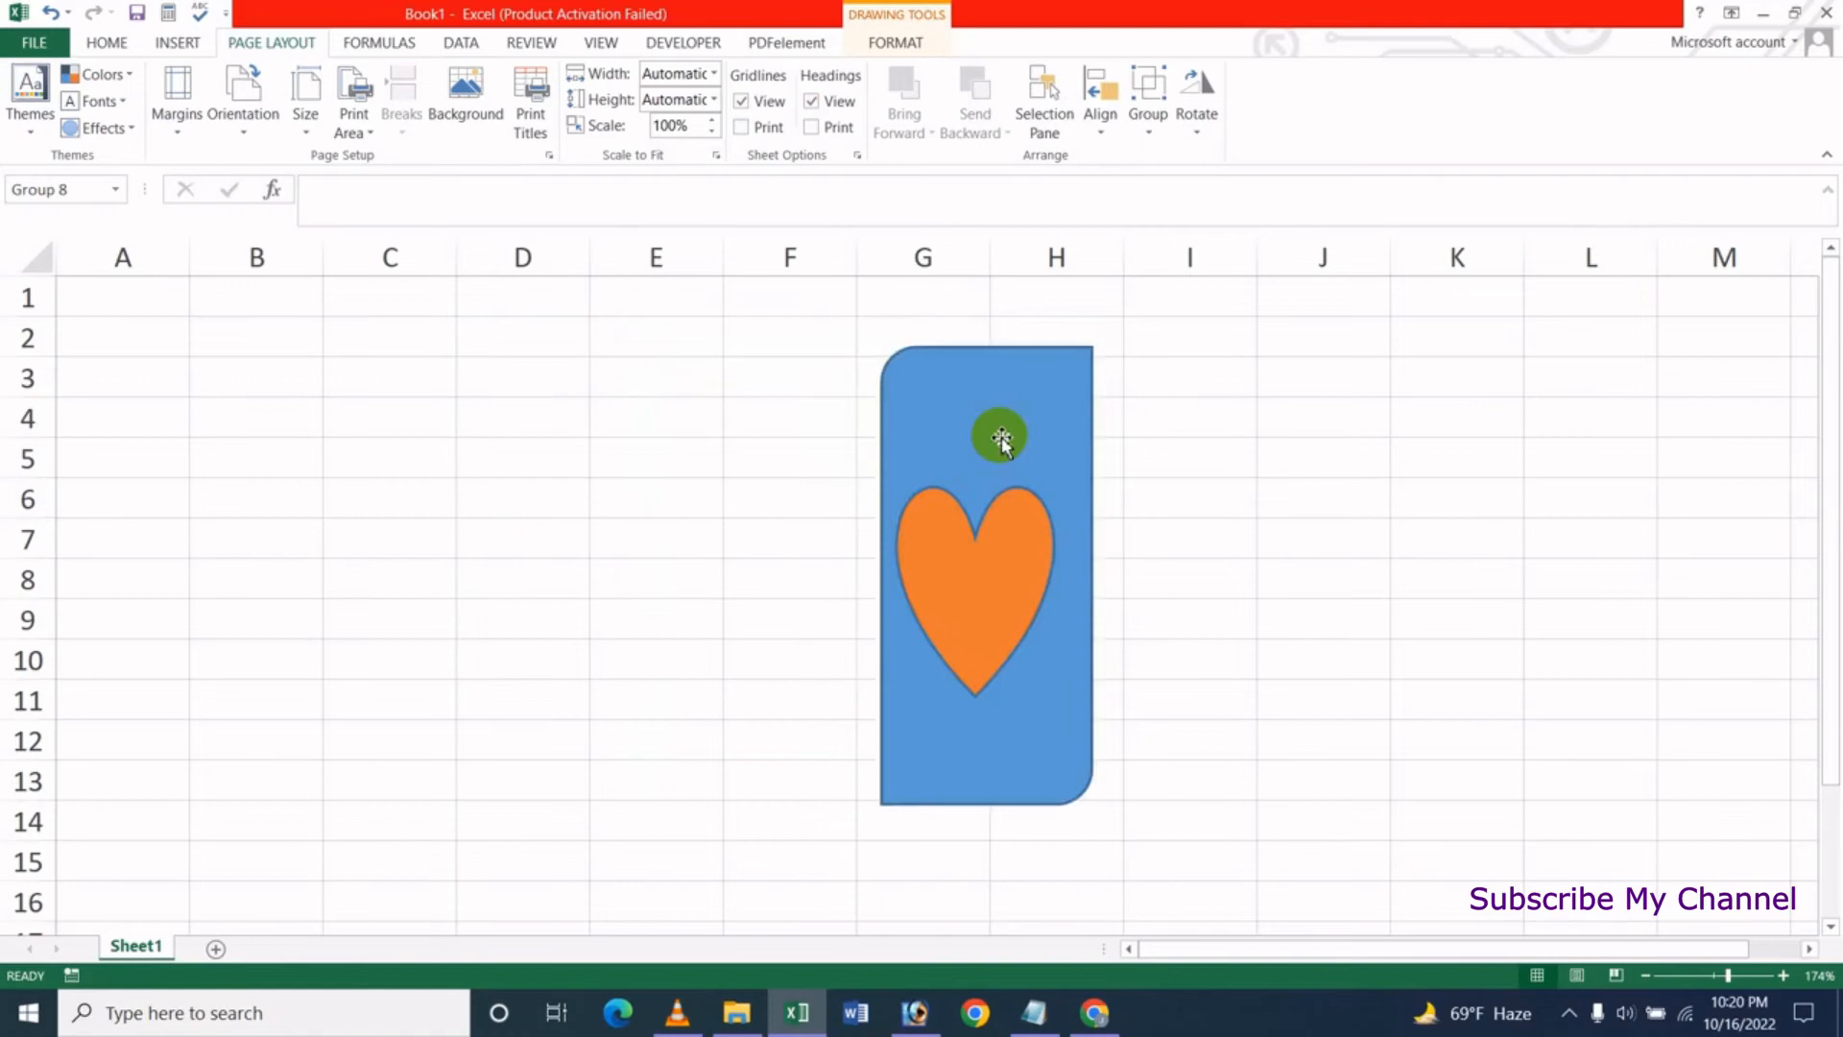
{"action": "left_click_drag", "start_coordinate": [996, 436], "coordinate": [567, 441]}
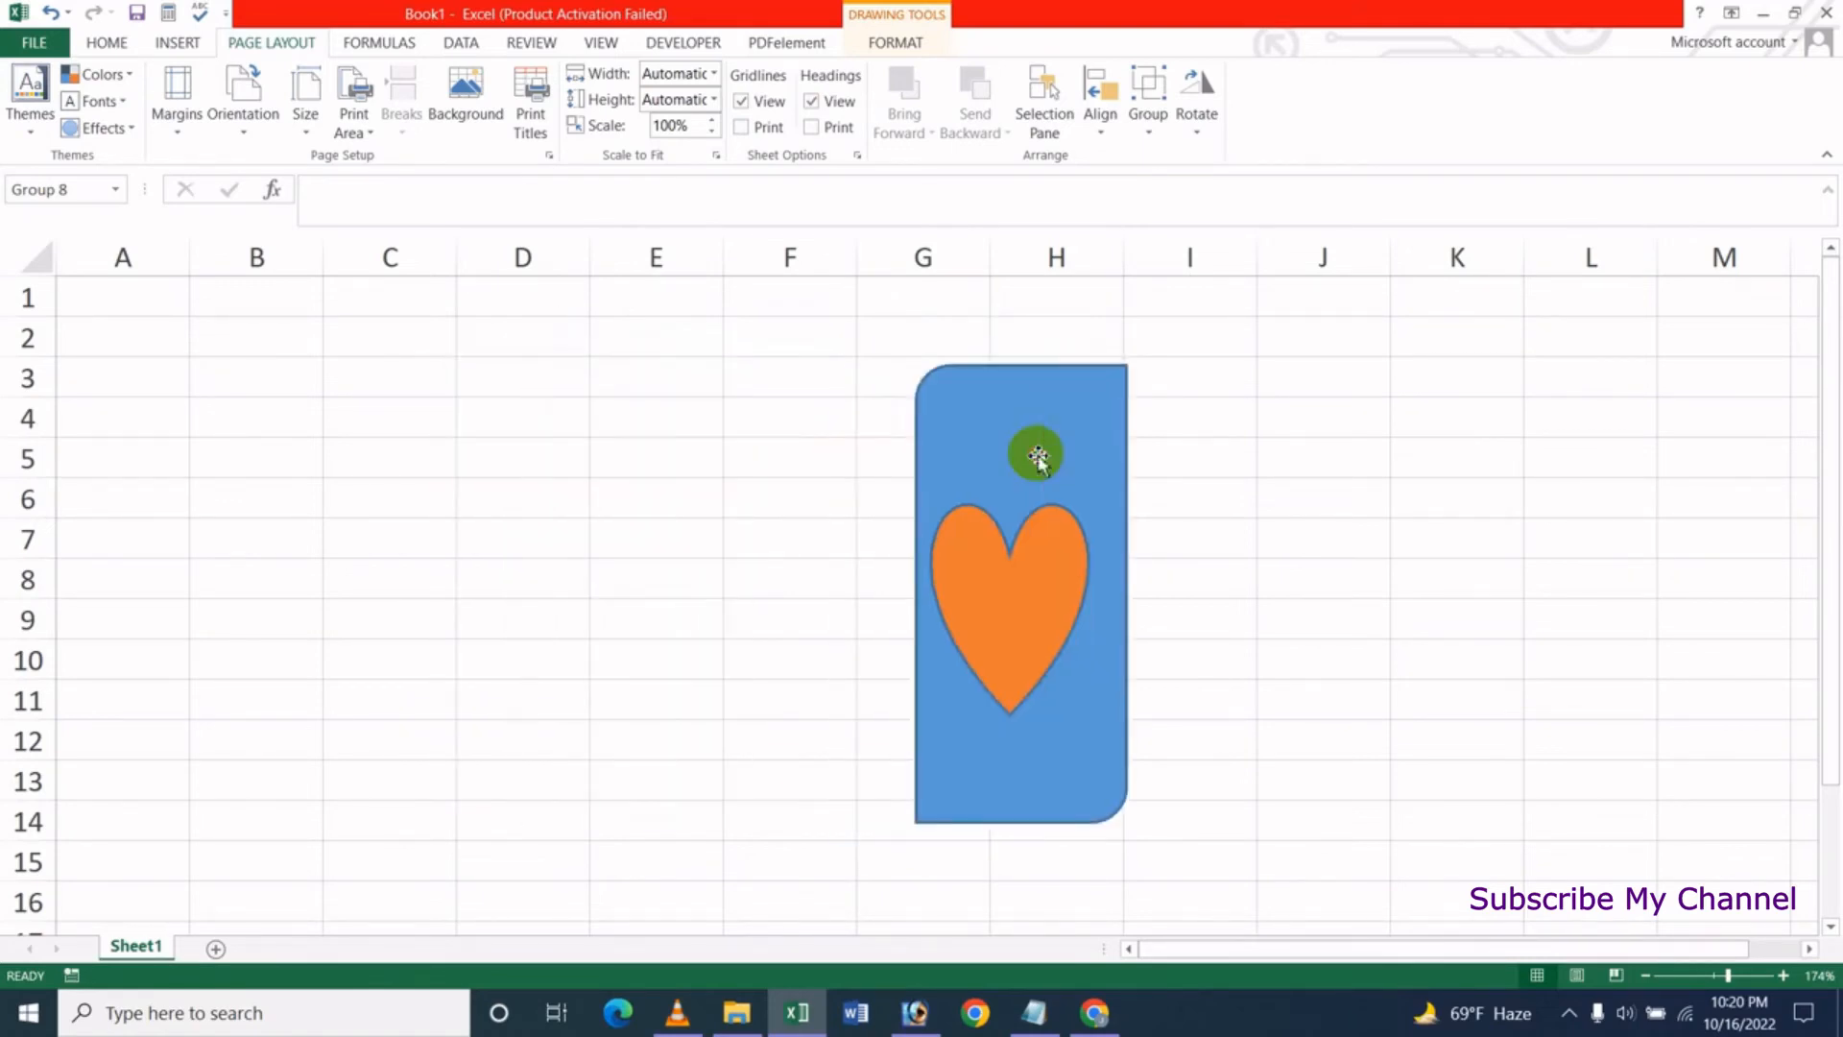
{"action": "left_click_drag", "start_coordinate": [1129, 359], "coordinate": [1041, 679]}
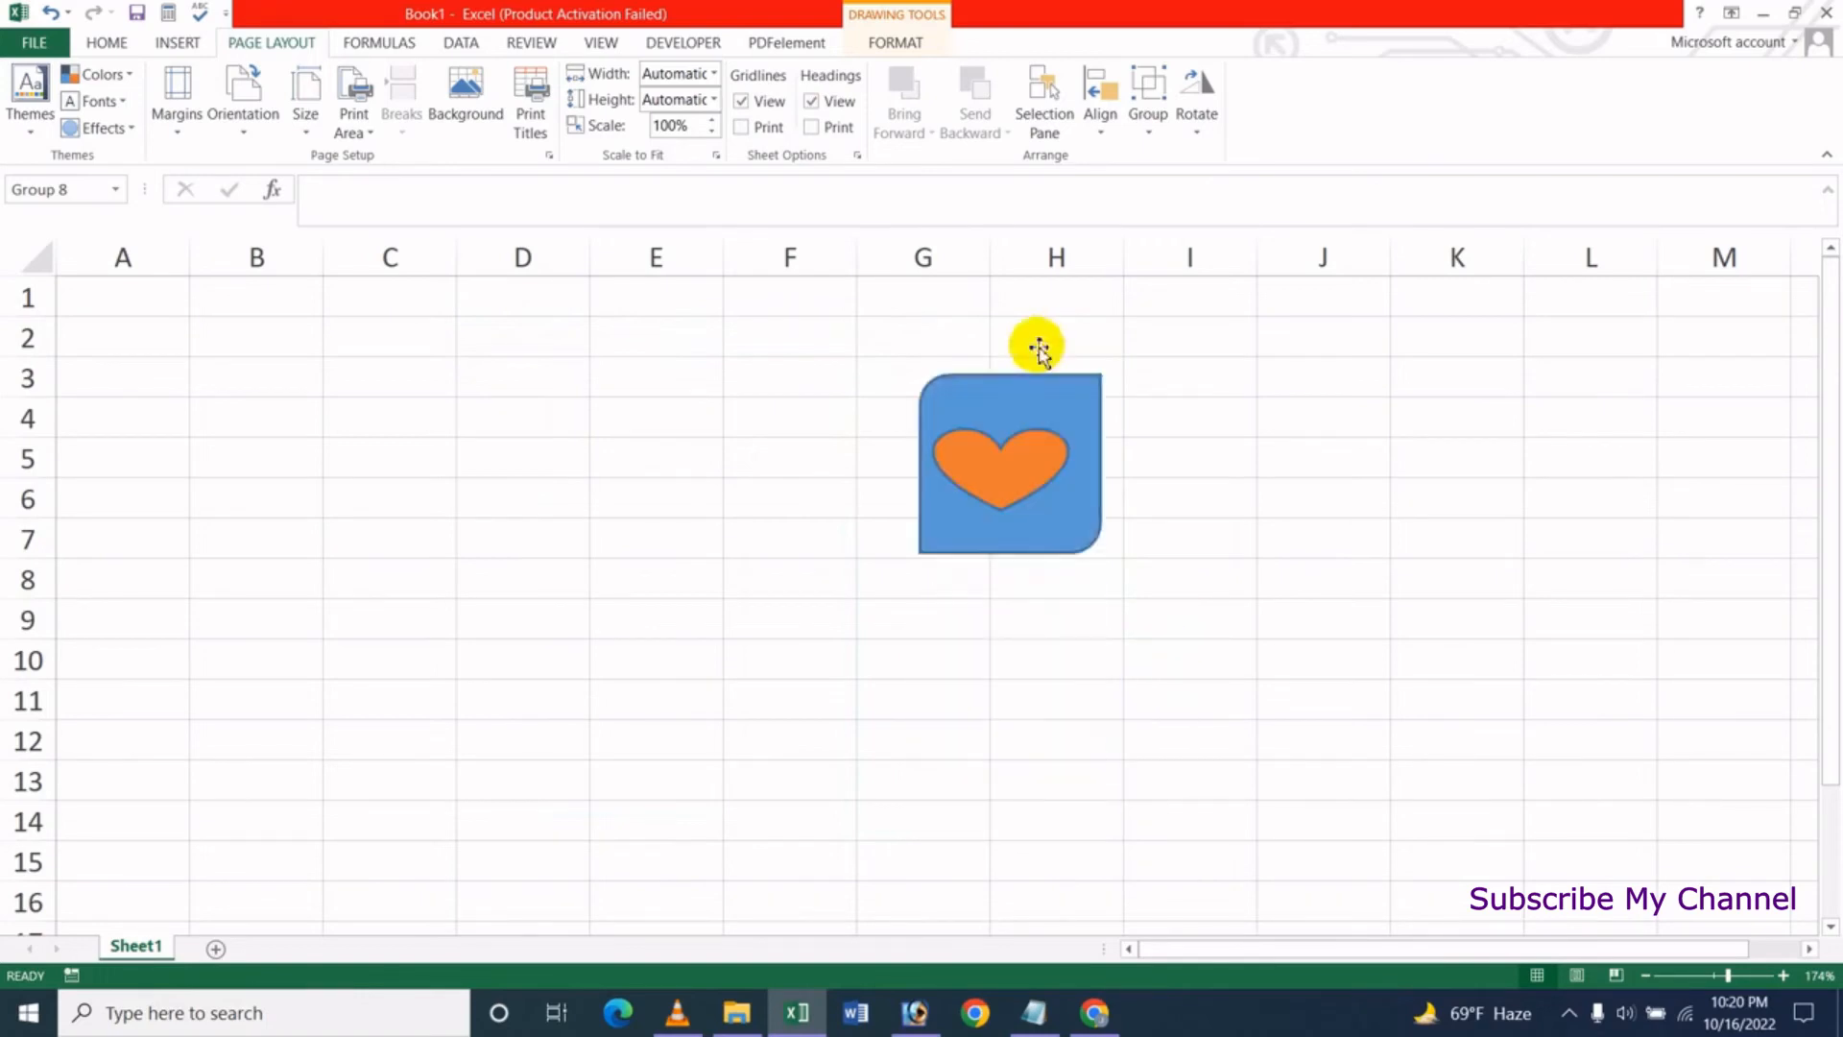
{"action": "left_click_drag", "start_coordinate": [1065, 389], "coordinate": [996, 411]}
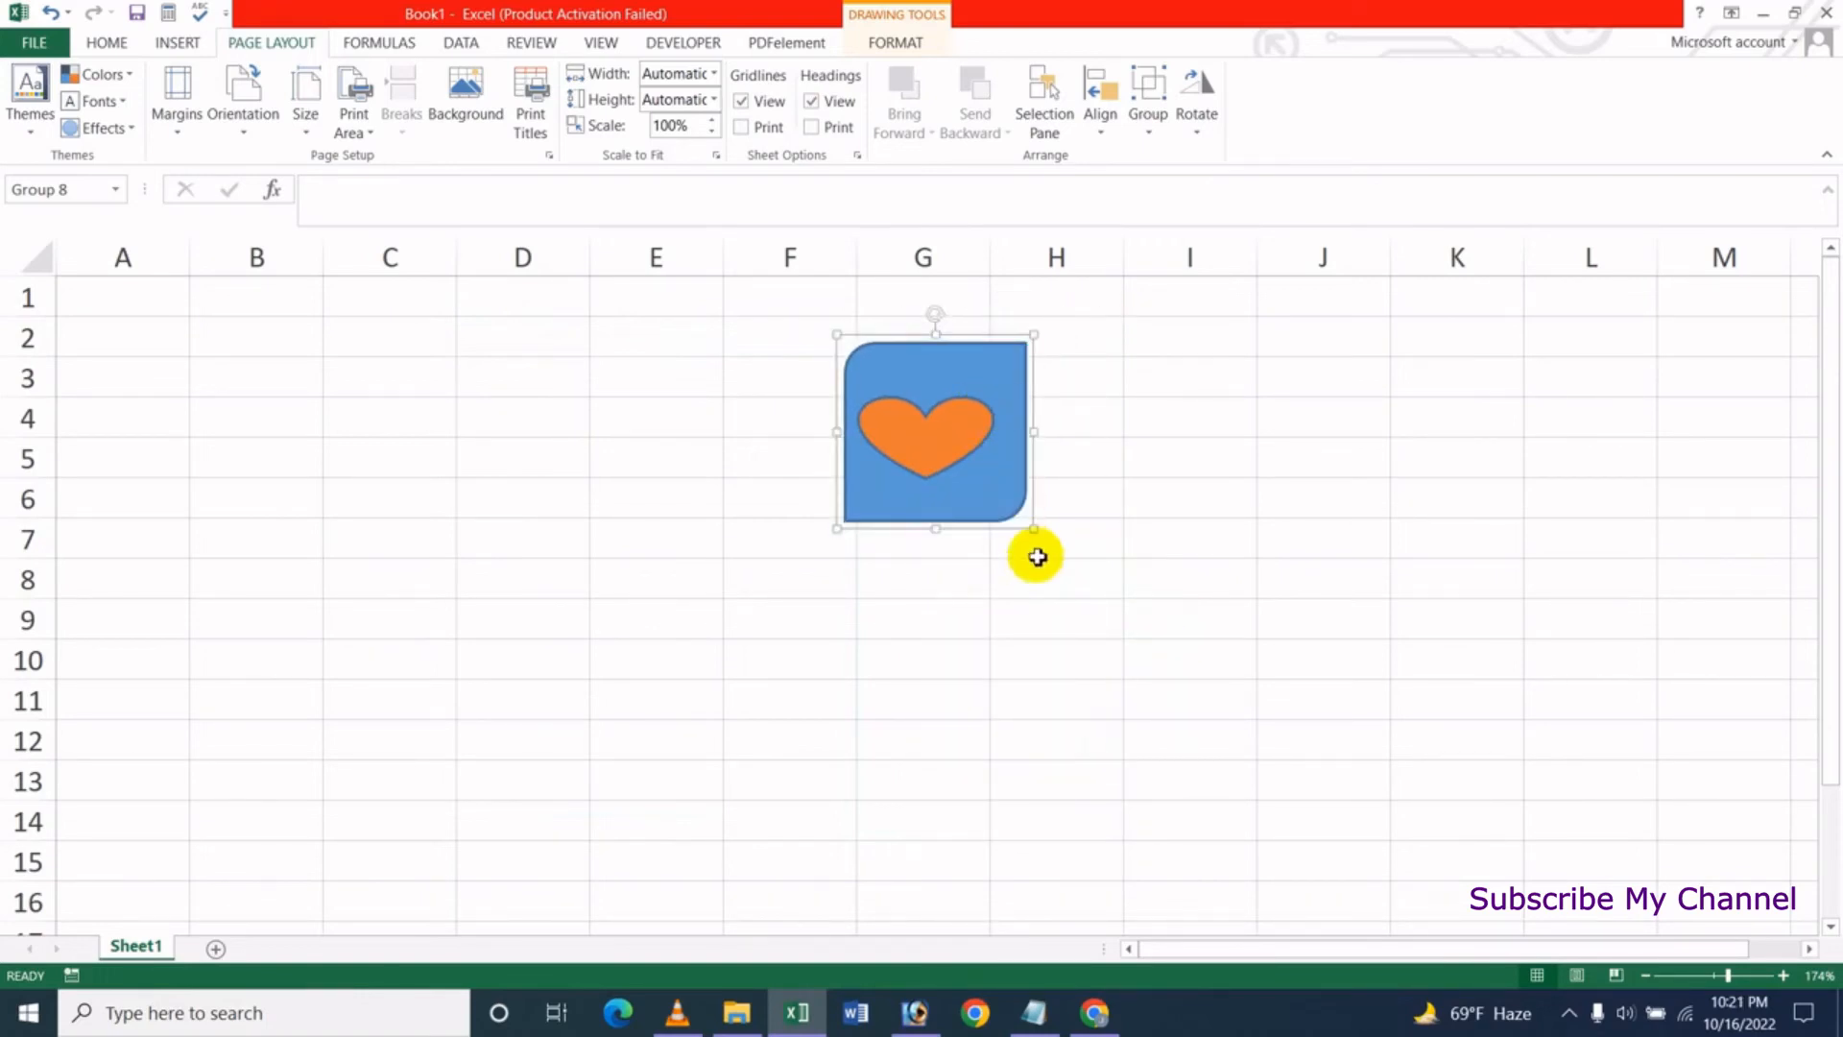
{"action": "left_click_drag", "start_coordinate": [1033, 531], "coordinate": [959, 596]}
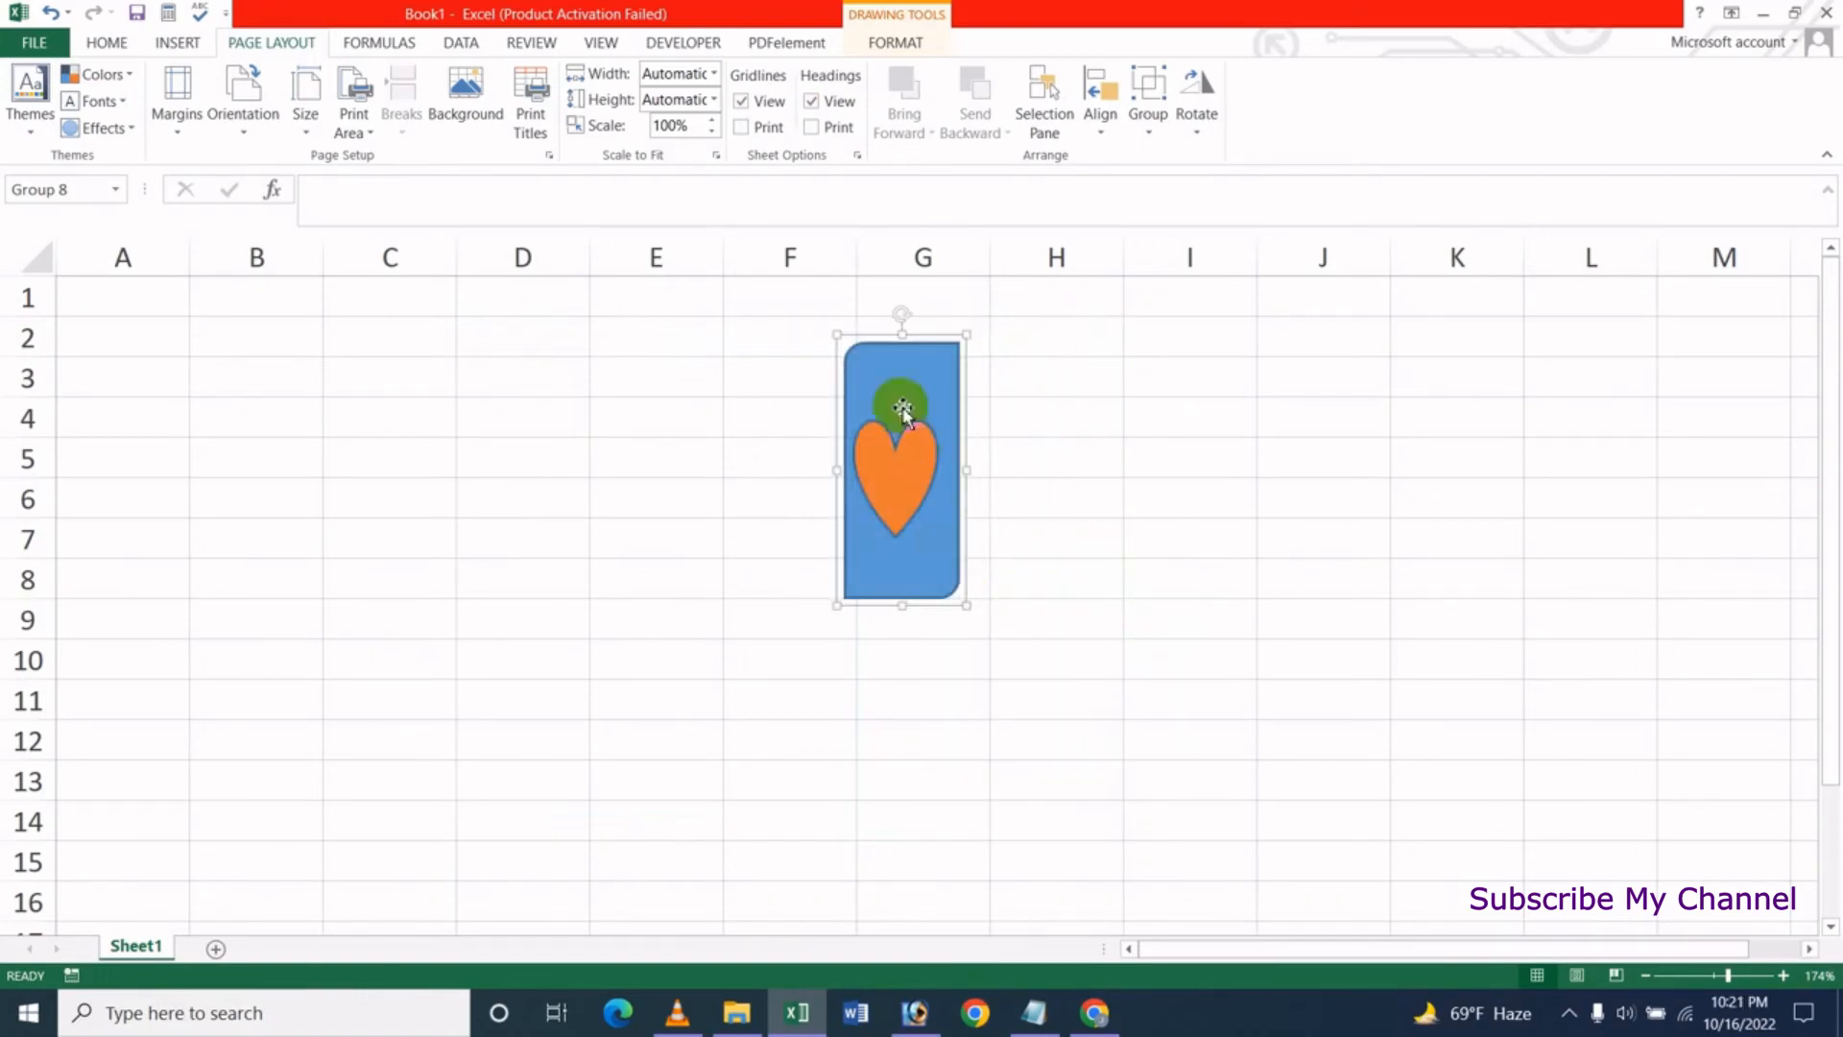
{"action": "left_click_drag", "start_coordinate": [897, 411], "coordinate": [1008, 432]}
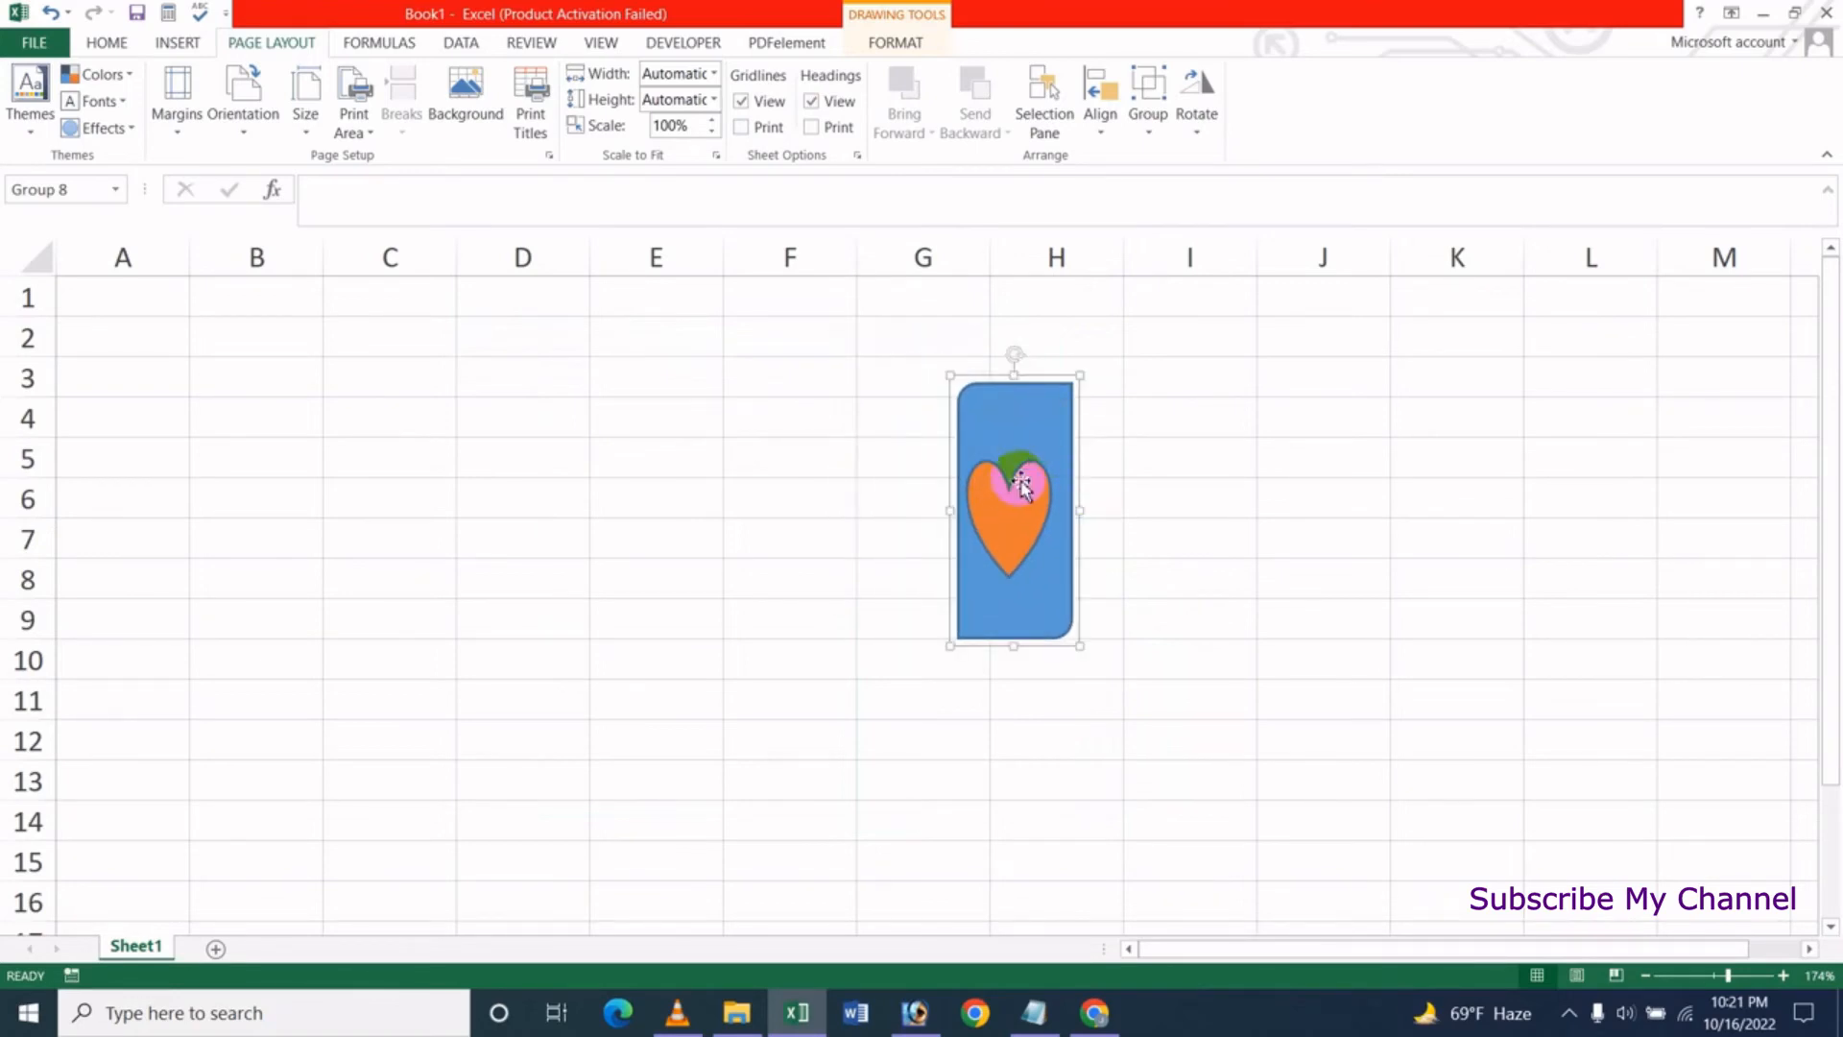
Ungroup the rectangle and heart, nudge both shapes slightly upward, and deselect them
{"action": "left_click", "coordinate": [1149, 101]}
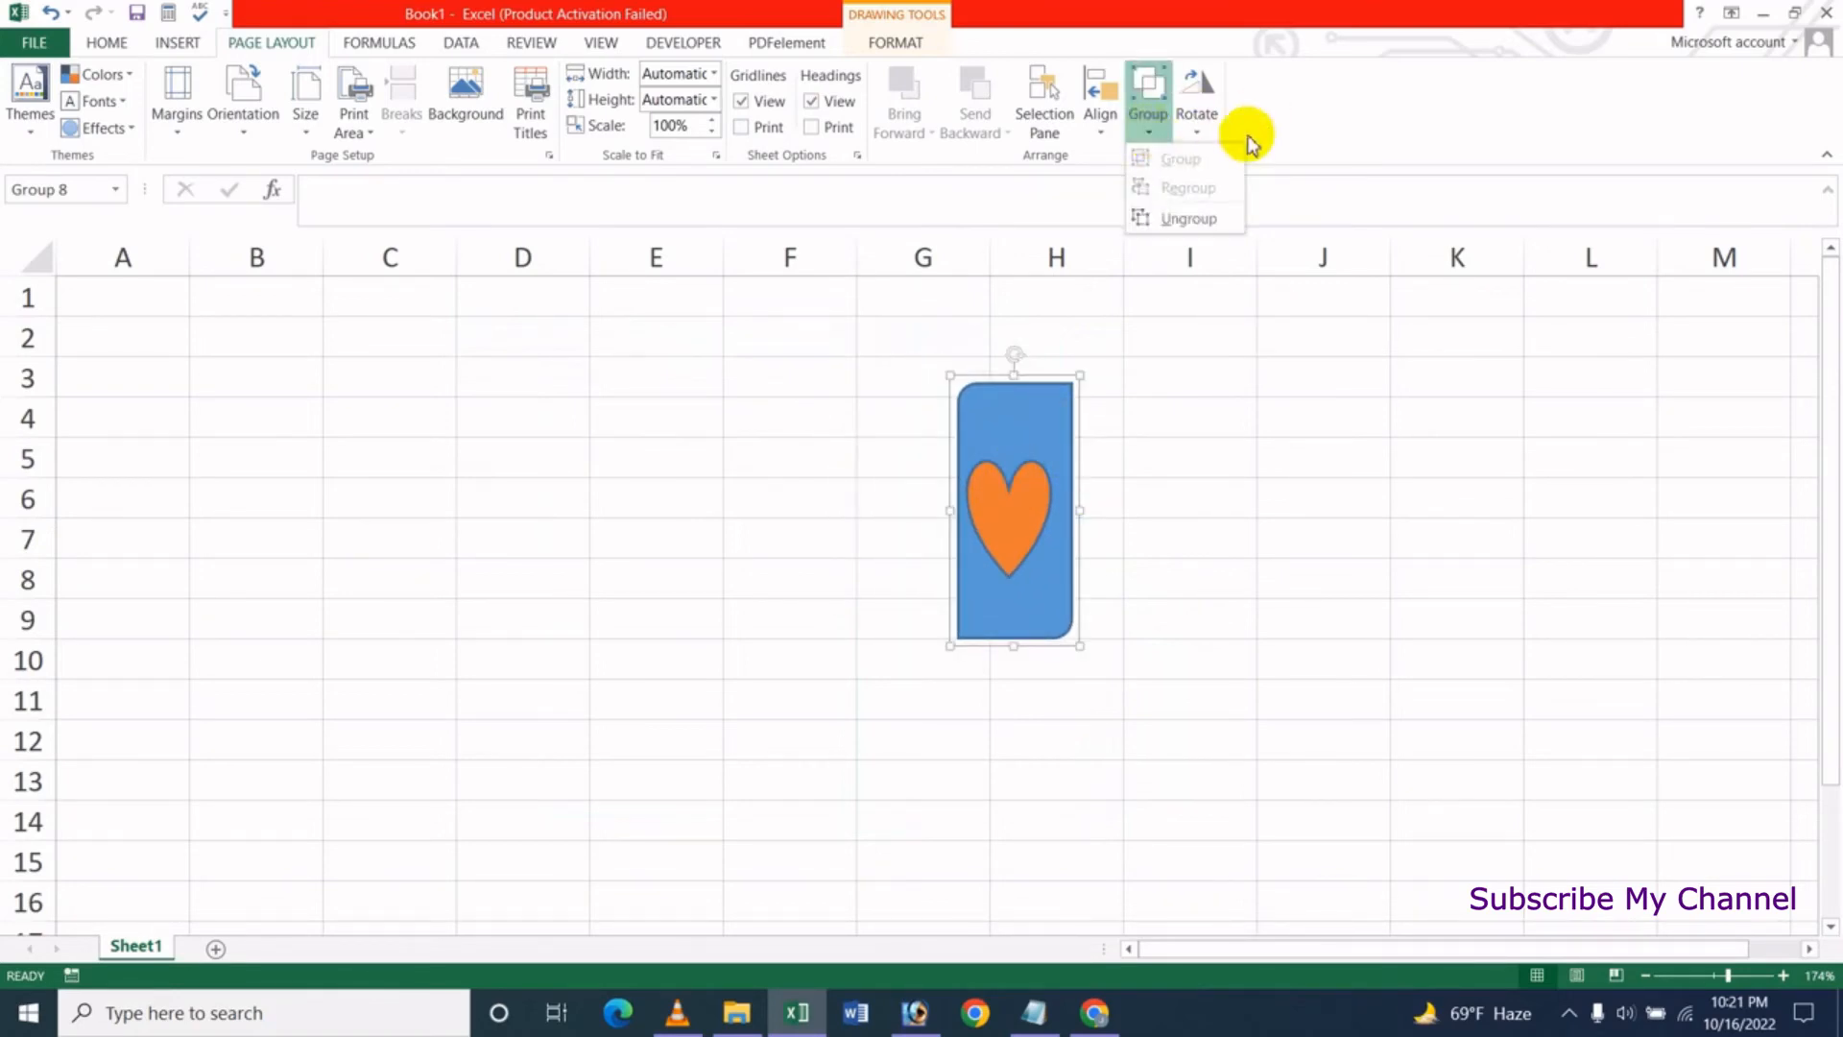
{"action": "left_click", "coordinate": [1191, 219]}
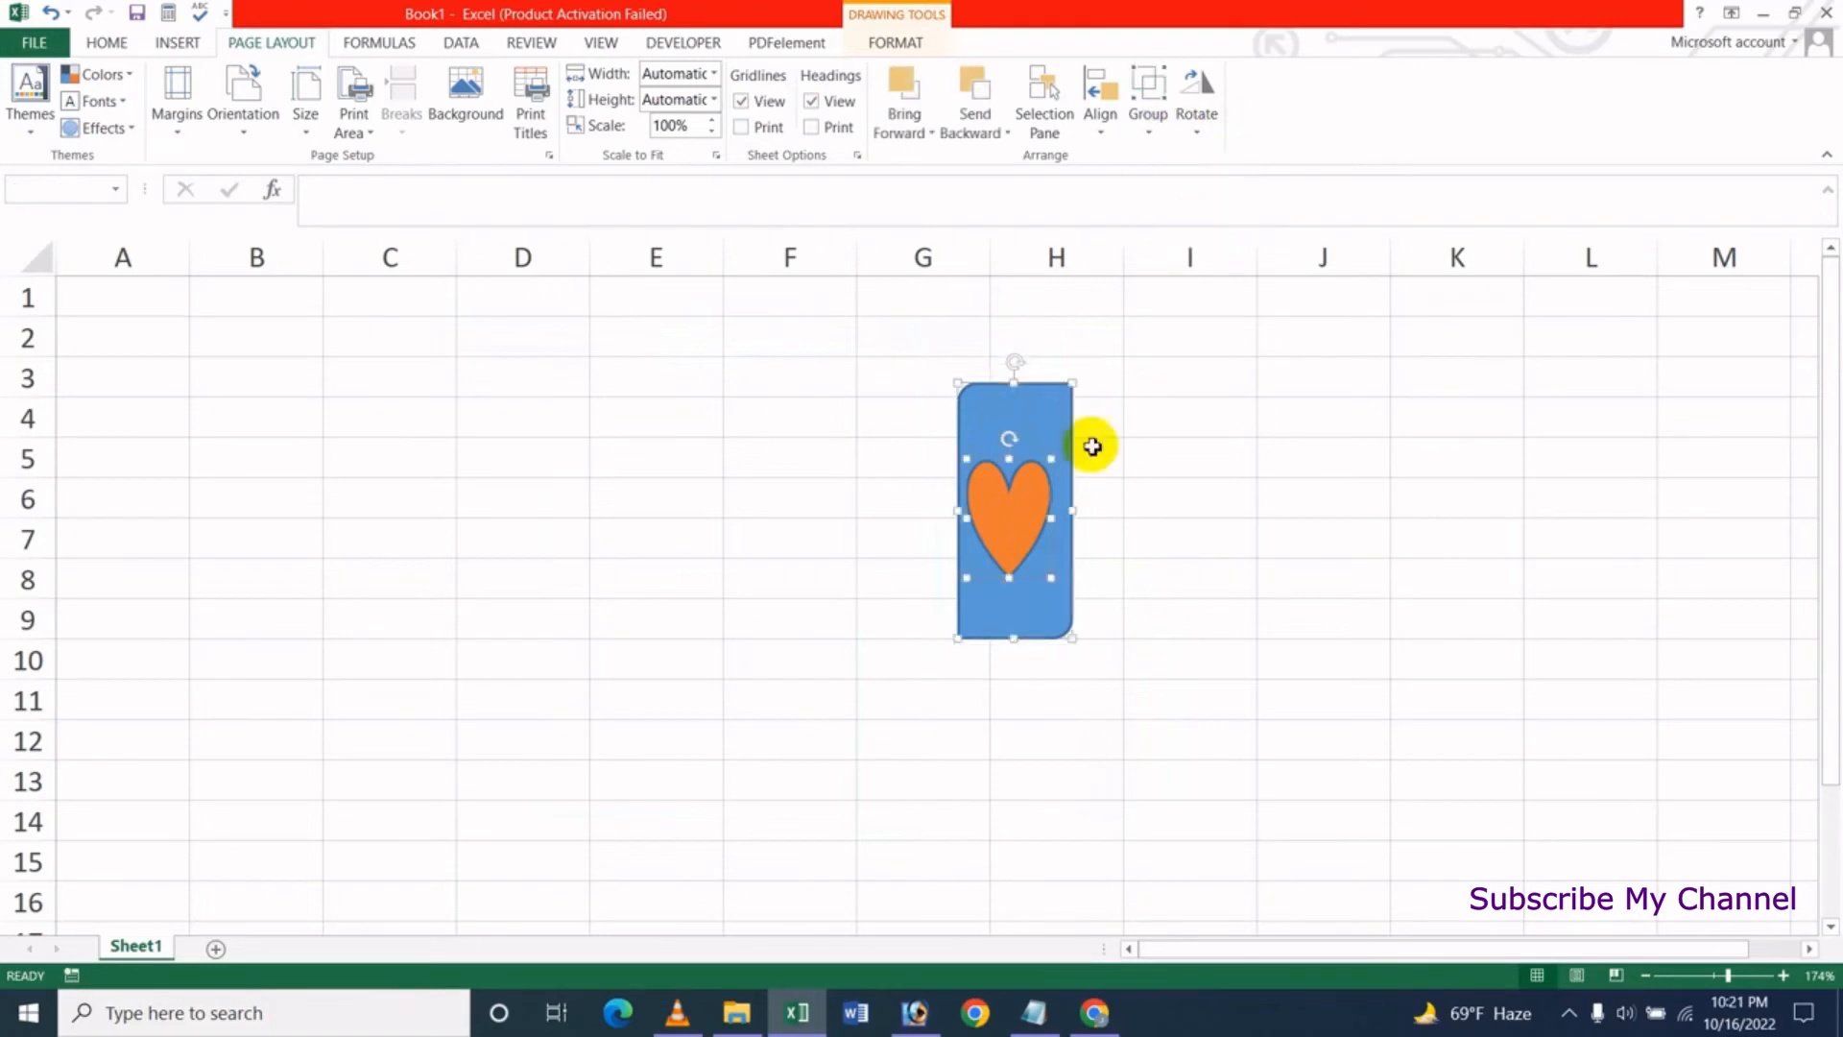
{"action": "mouse_move", "coordinate": [1020, 527]}
{"action": "left_mouse_down"}
{"action": "mouse_move", "coordinate": [1169, 510]}
{"action": "mouse_move", "coordinate": [1012, 510]}
{"action": "mouse_move", "coordinate": [1189, 508]}
{"action": "mouse_move", "coordinate": [1018, 500]}
{"action": "left_mouse_up"}
{"action": "left_click", "coordinate": [1162, 566]}
Select the heart and rectangle together, recombine them with the Regroup command, and move the group slightly
{"action": "left_click", "coordinate": [1008, 502]}
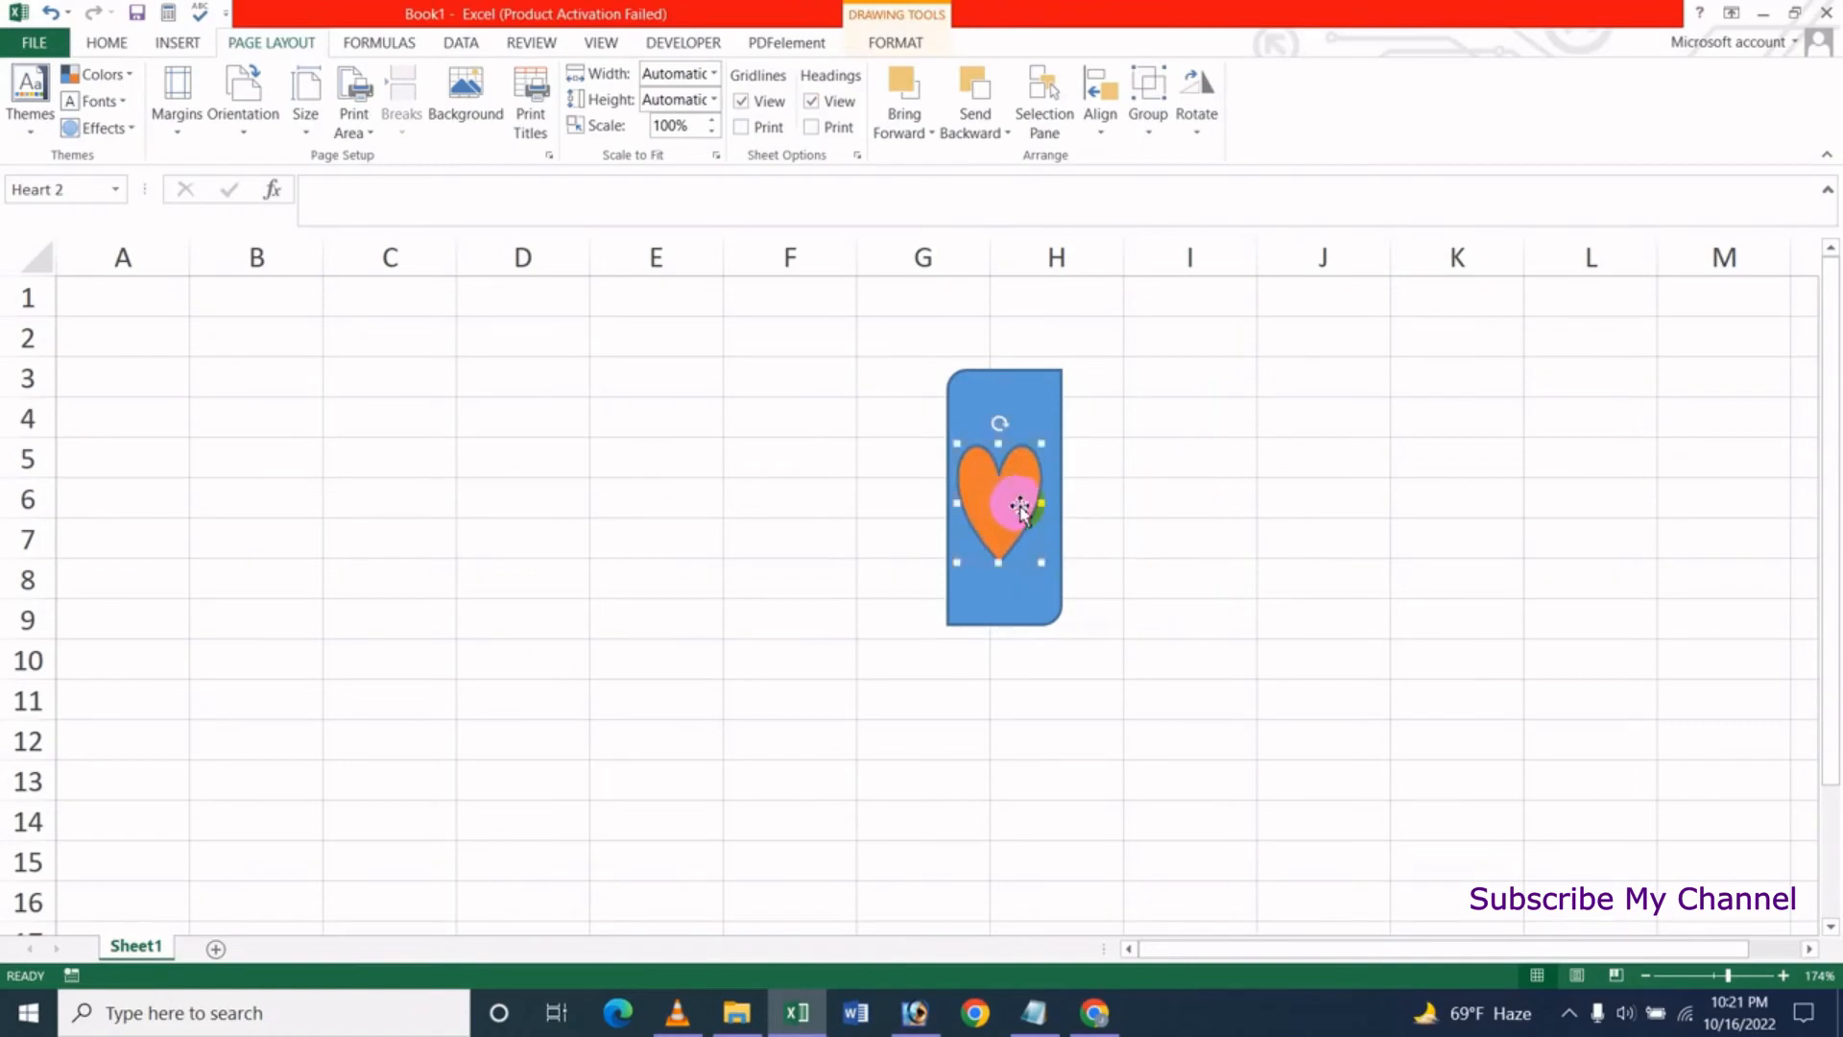
{"action": "left_click", "coordinate": [1041, 391], "text": "ctrl"}
{"action": "left_click", "coordinate": [1157, 134]}
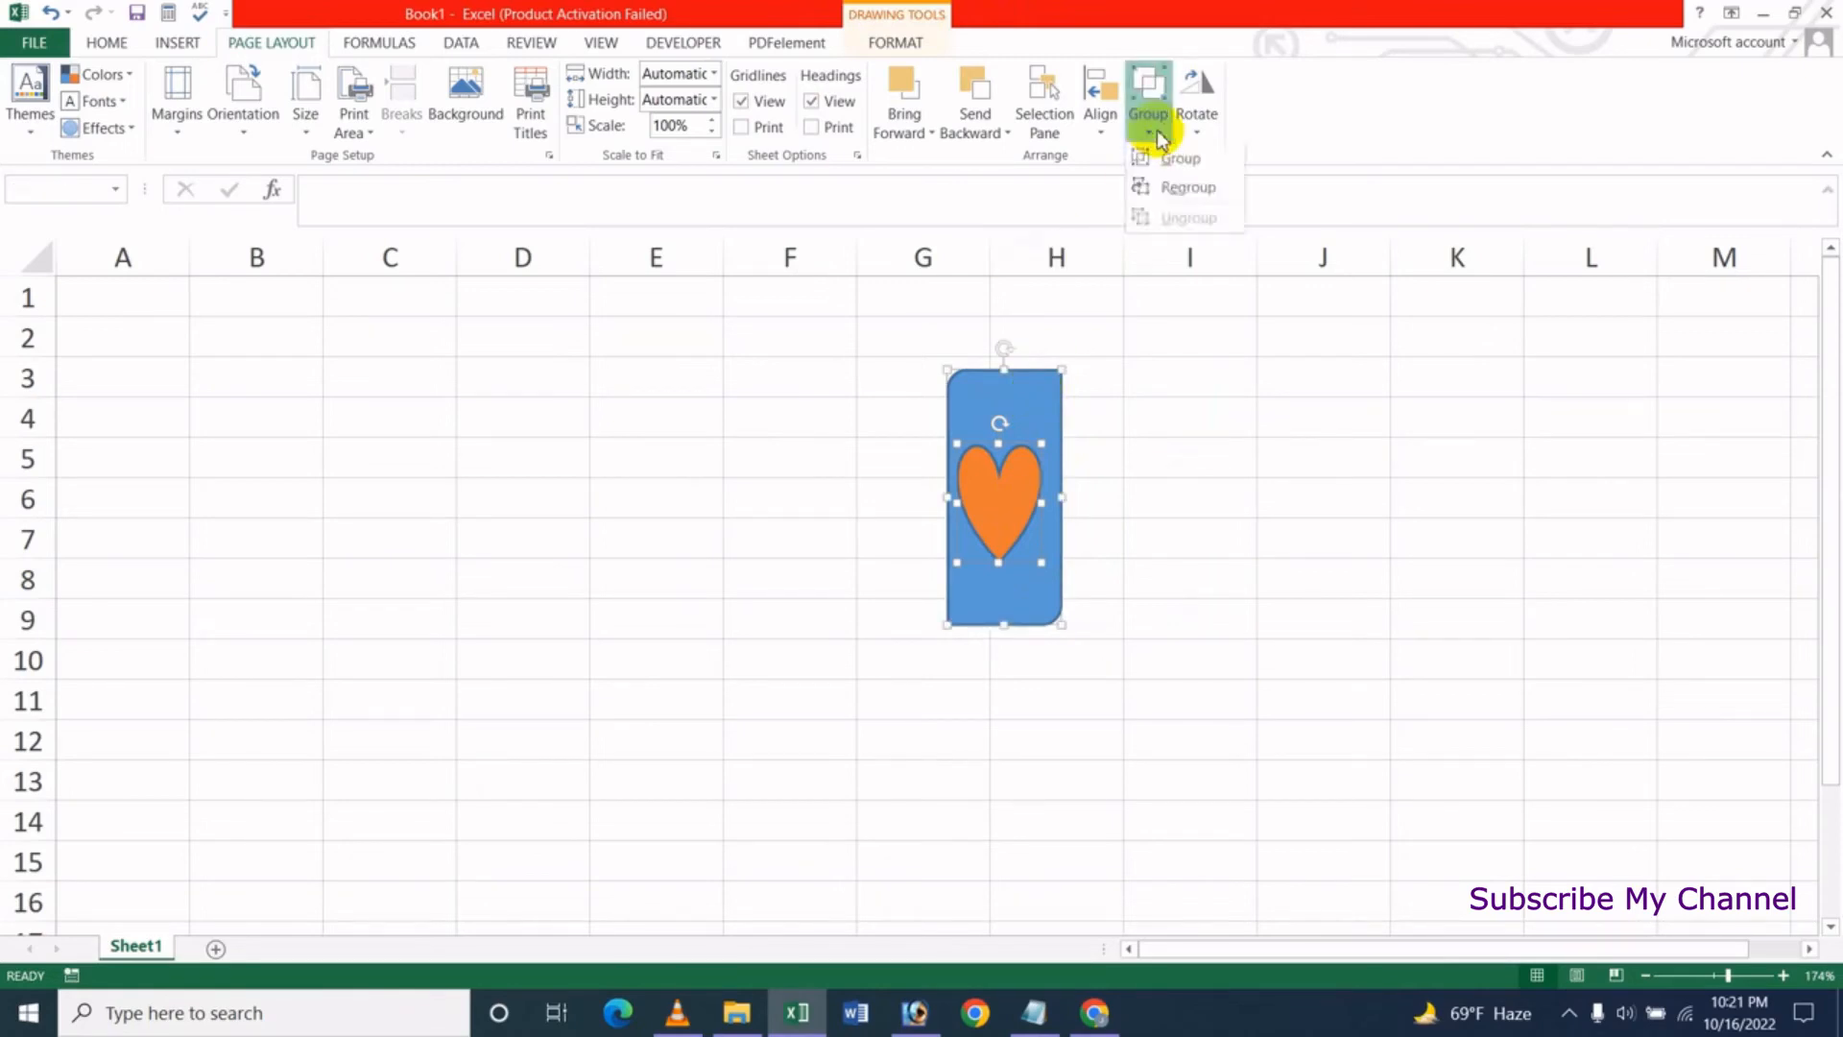
{"action": "left_click", "coordinate": [1198, 200]}
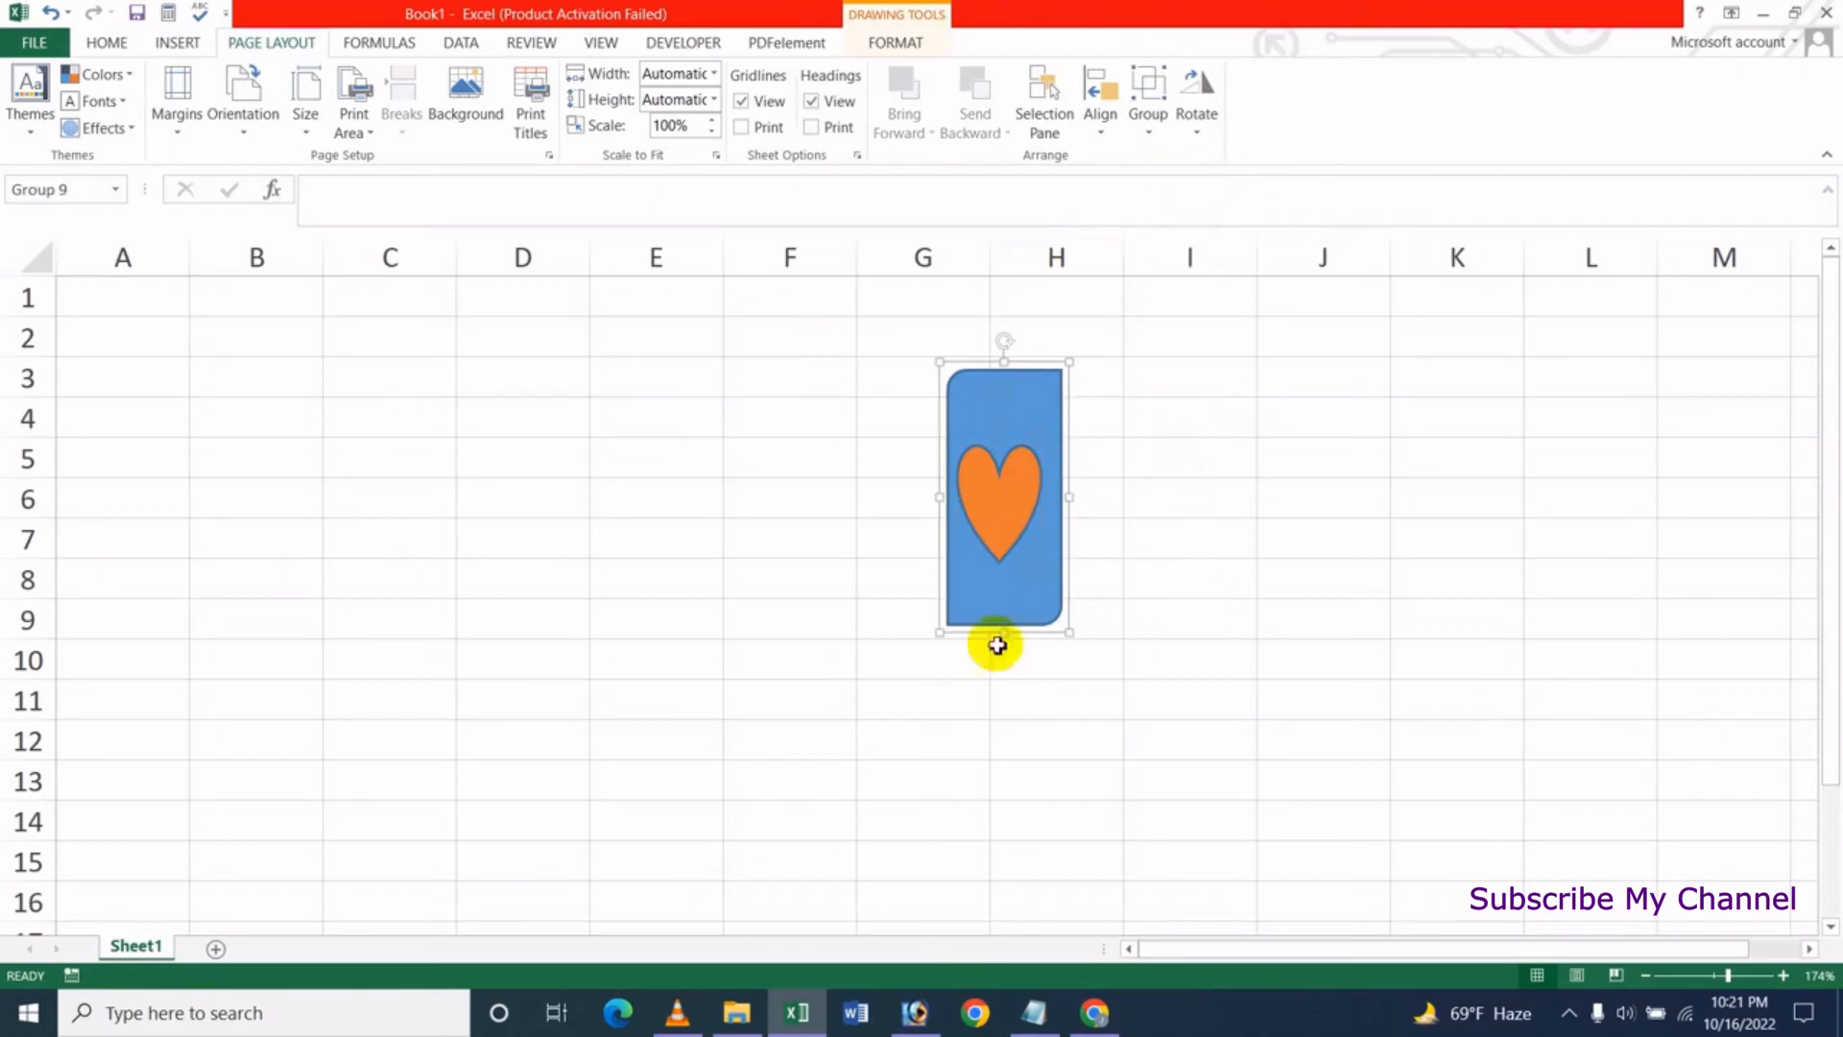
{"action": "left_click_drag", "start_coordinate": [1011, 455], "coordinate": [1050, 432]}
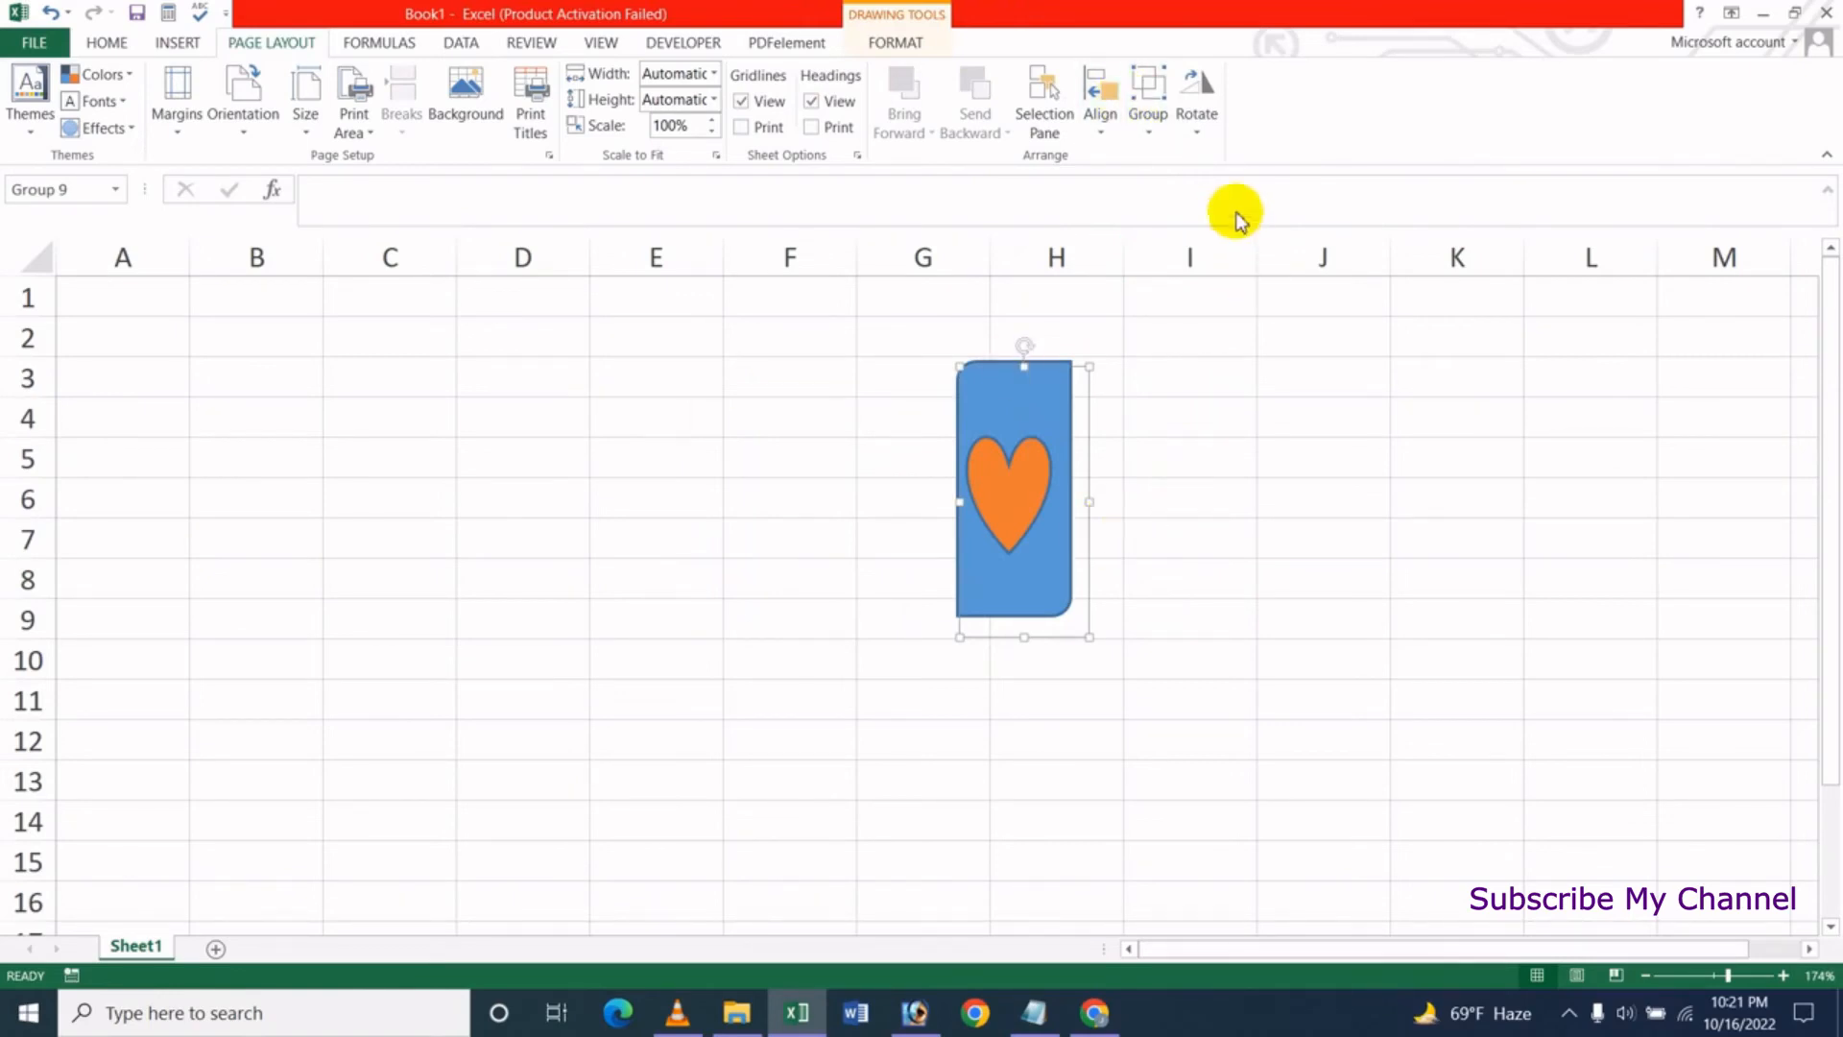
Open More Rotation Options for the group and set its height to 1.7 inches and its width to 0.8 inches
{"action": "left_click", "coordinate": [1199, 135]}
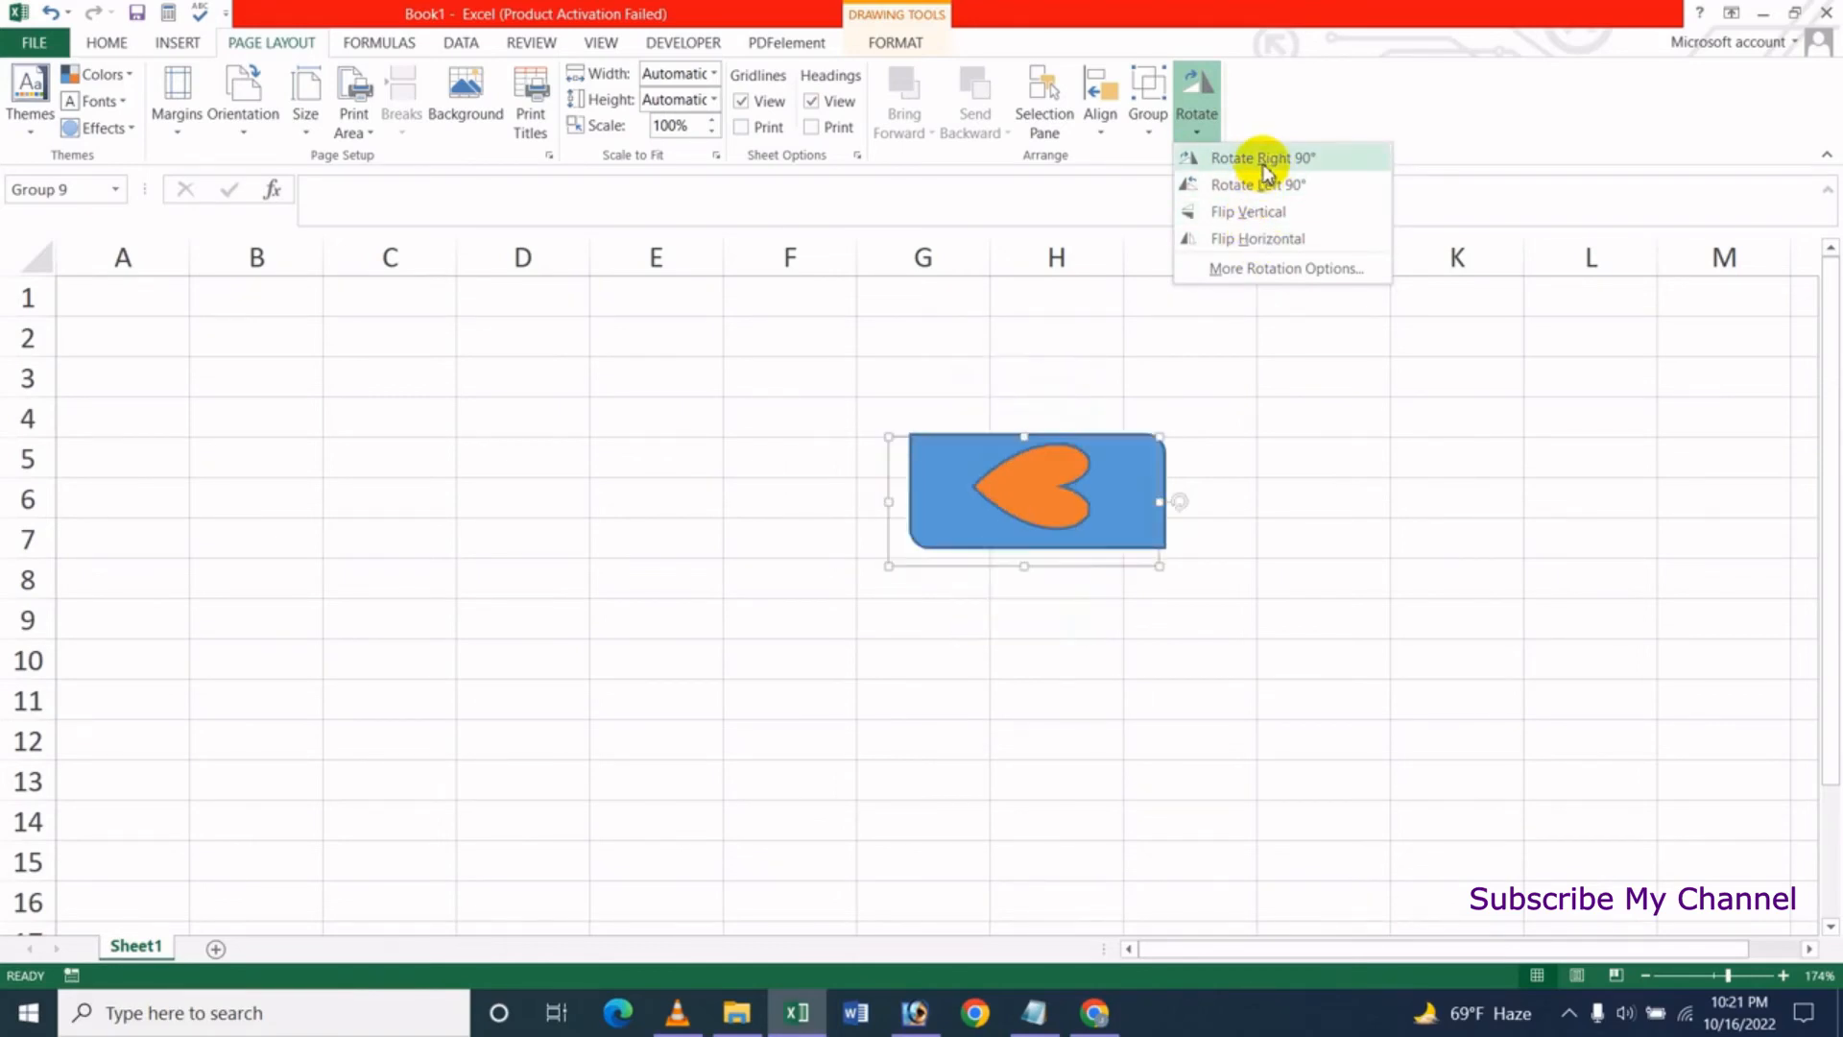
{"action": "left_click", "coordinate": [1286, 269]}
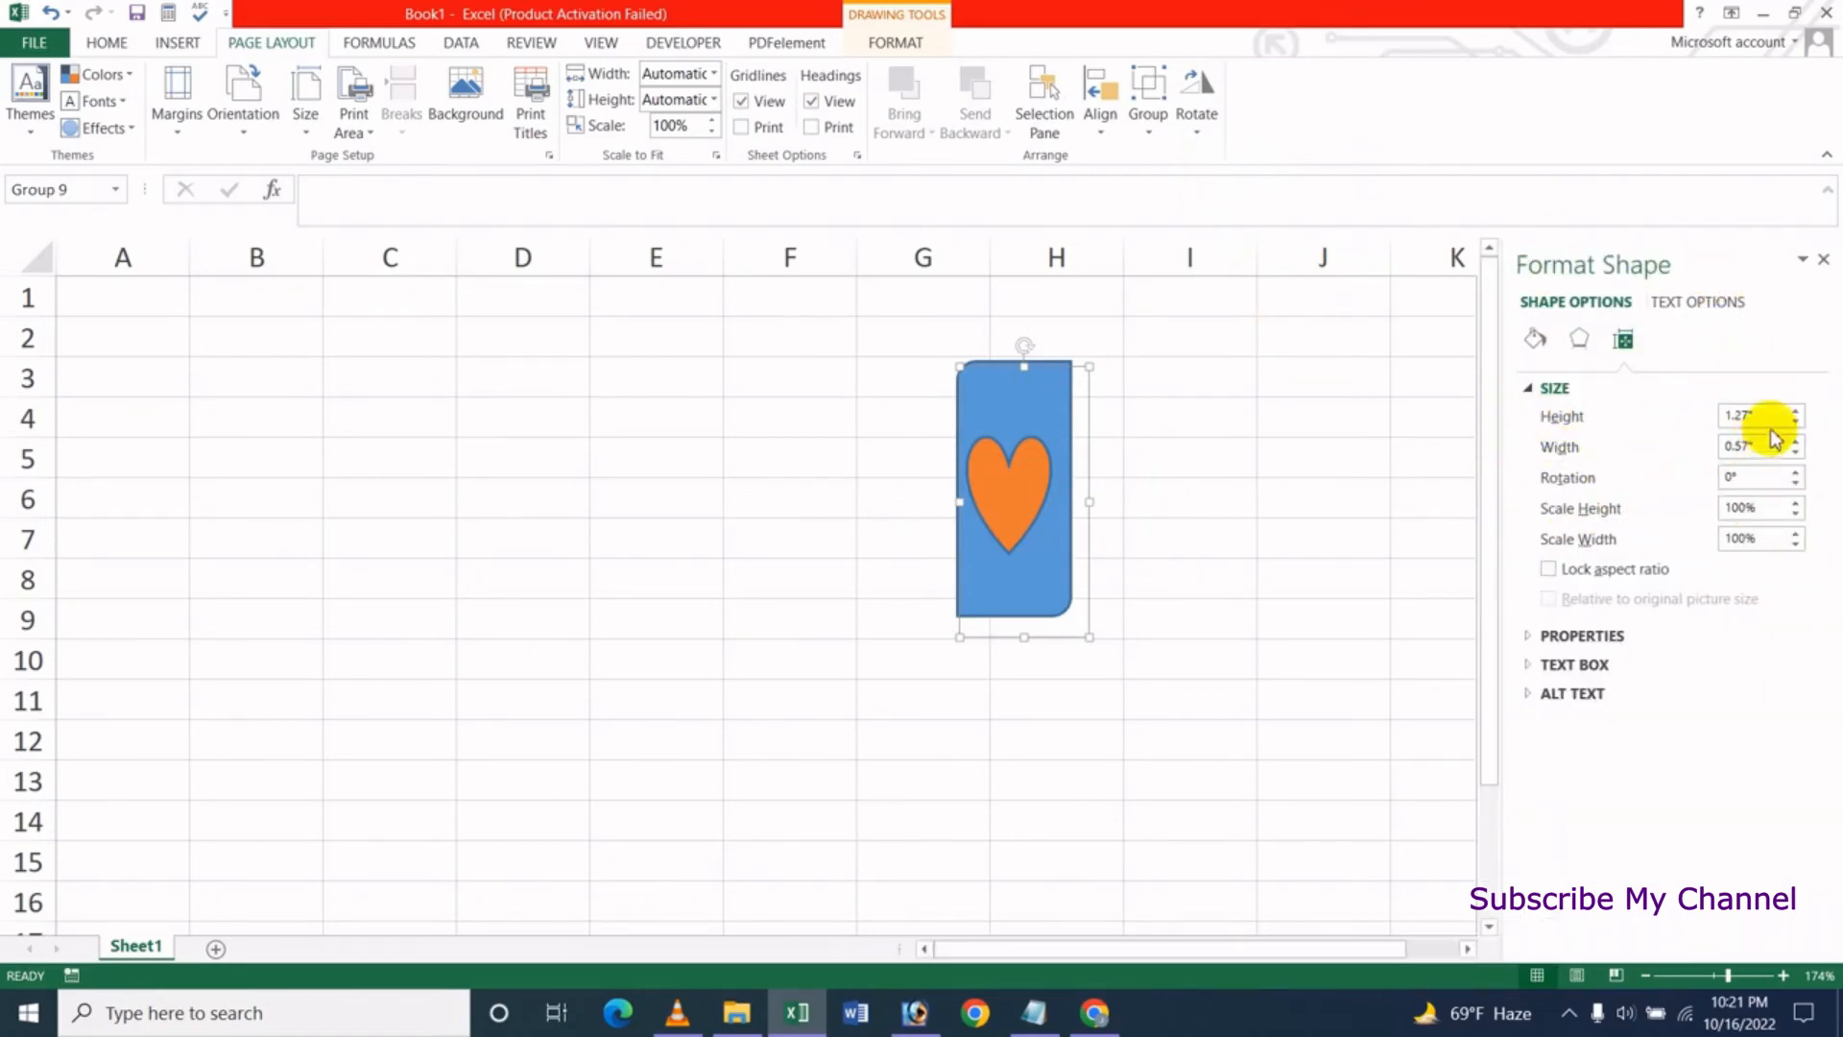
{"action": "left_click", "coordinate": [1793, 411]}
{"action": "left_click", "coordinate": [1794, 411]}
{"action": "left_click", "coordinate": [1794, 410]}
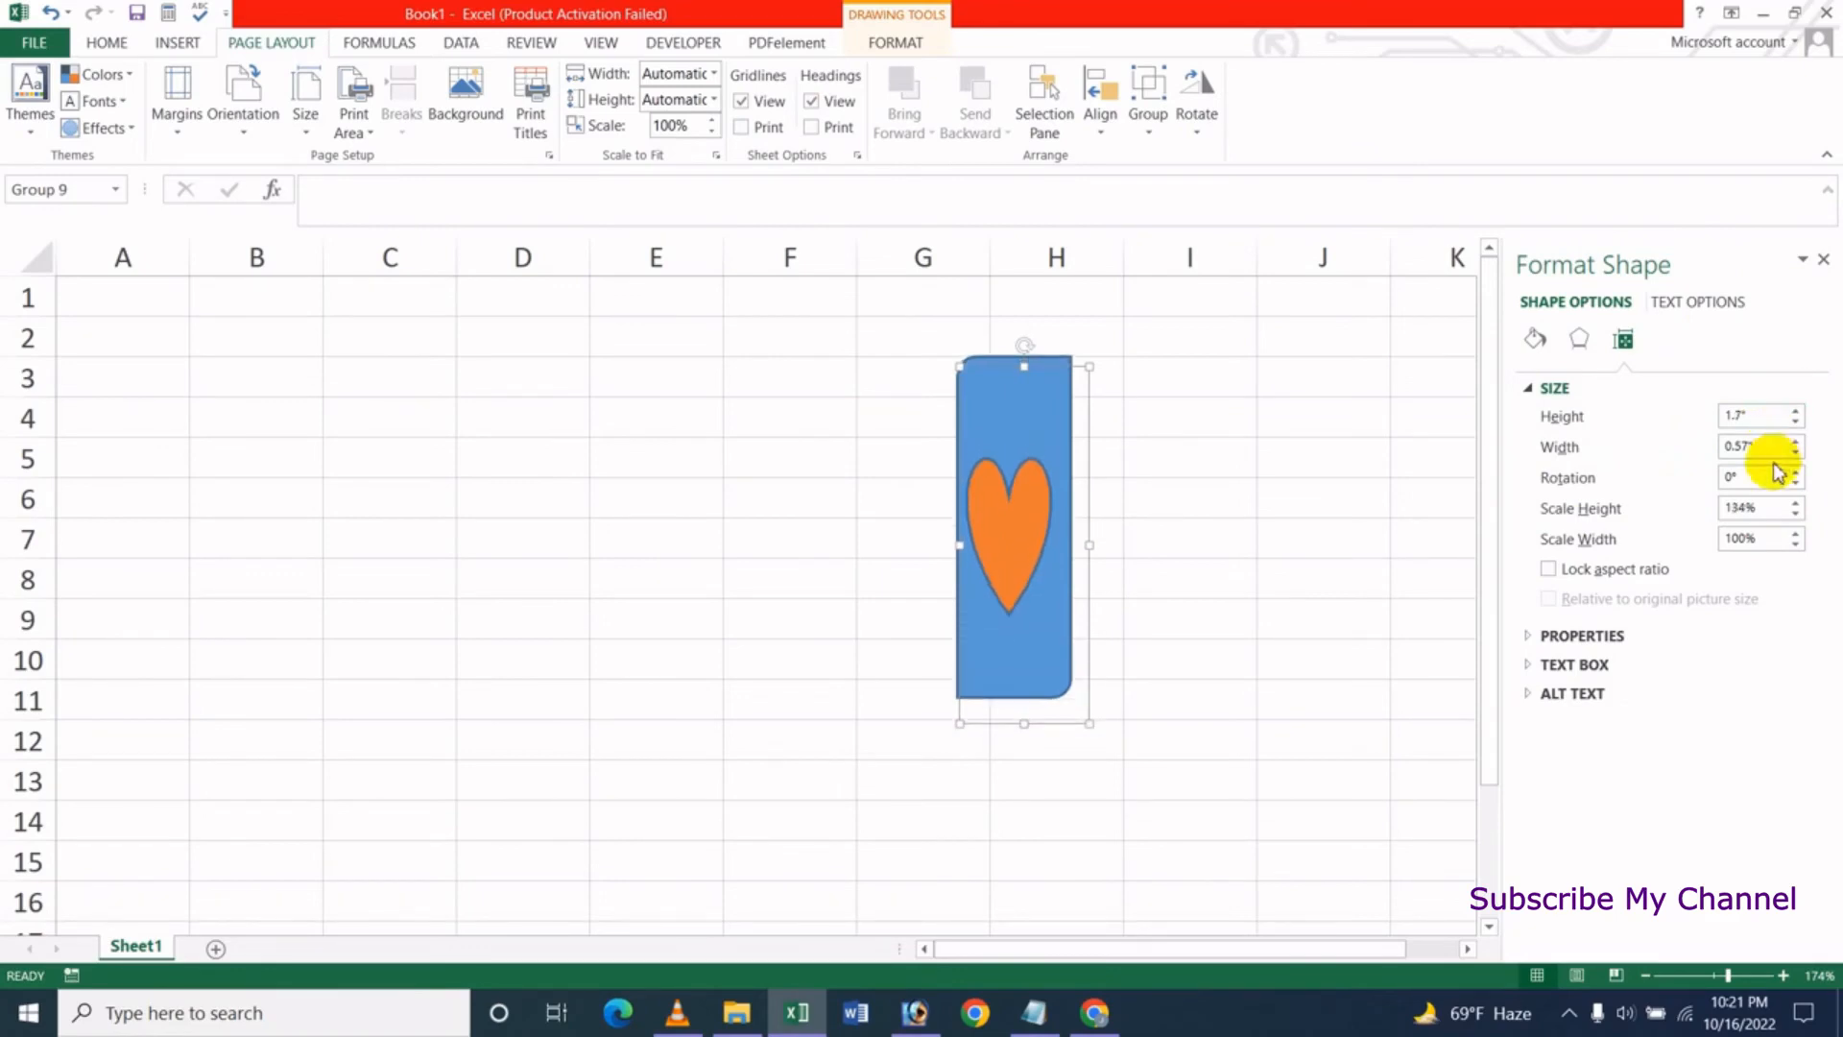
{"action": "left_click", "coordinate": [1795, 442]}
{"action": "left_click", "coordinate": [1796, 441]}
{"action": "left_click", "coordinate": [1795, 441]}
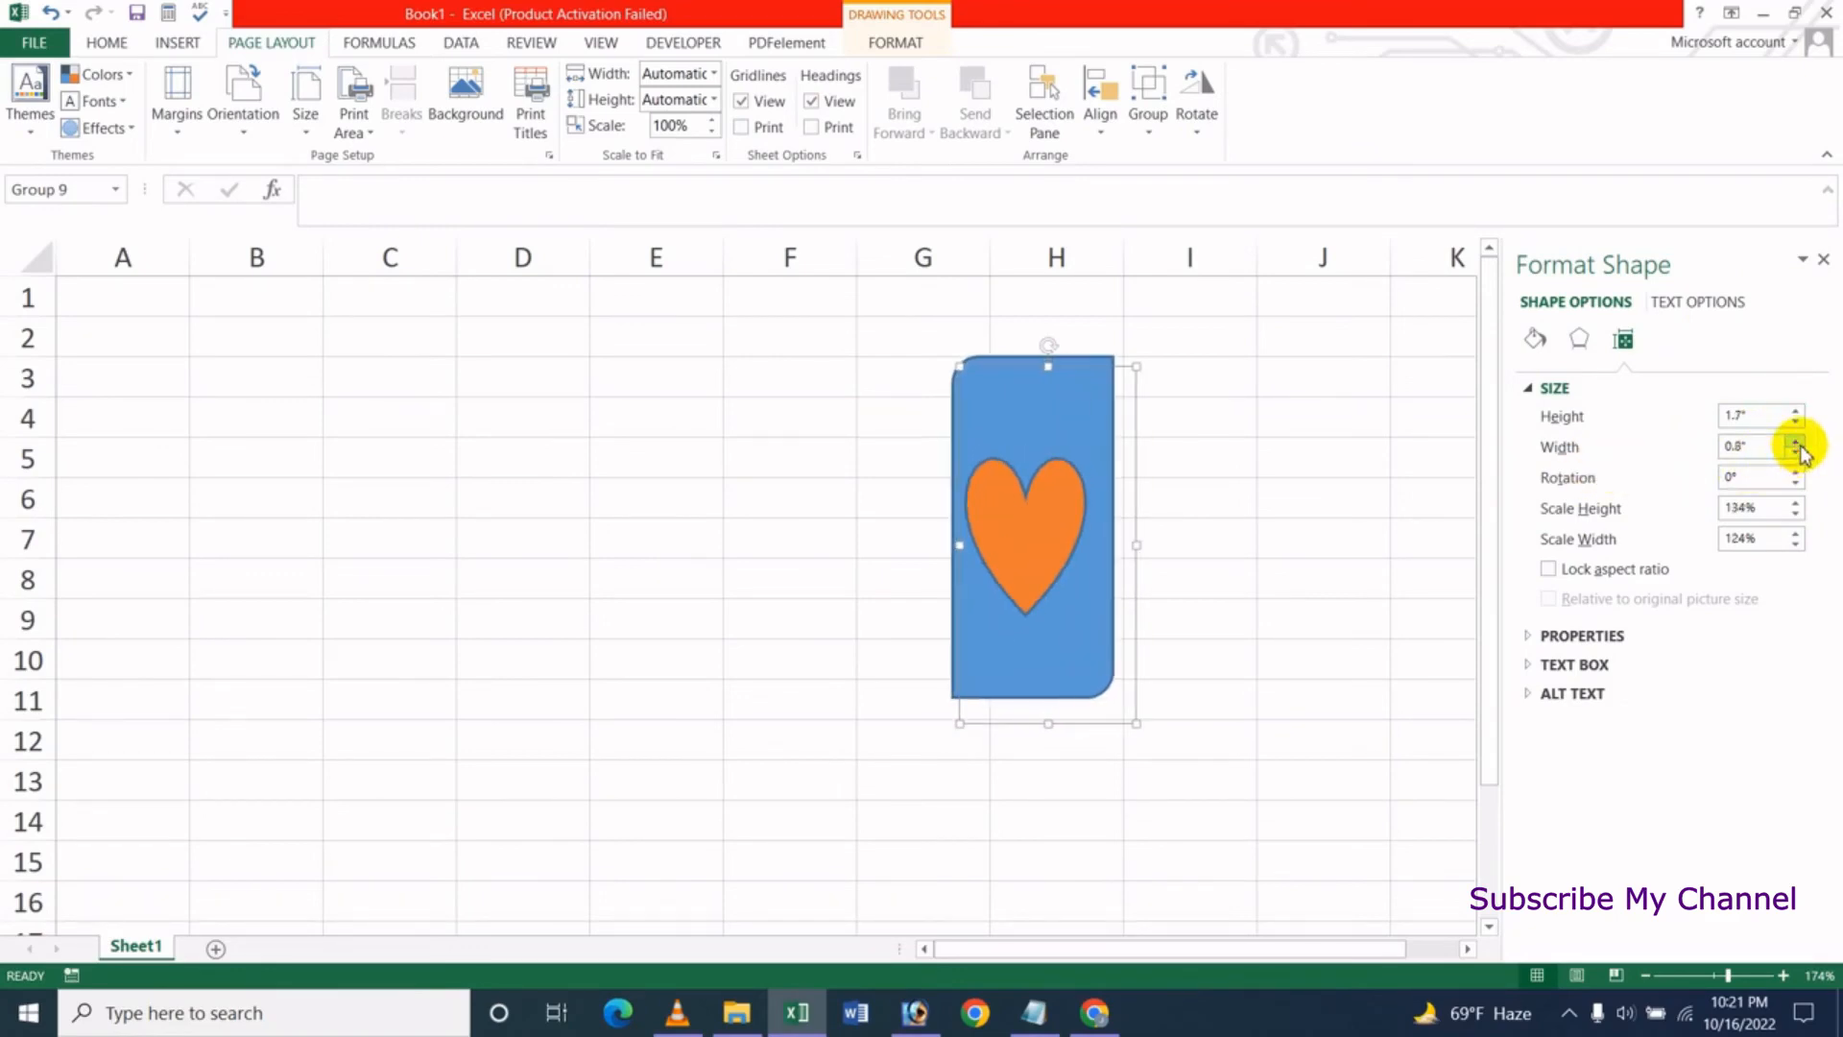
Set the group's rotation to 5° in the size settings
{"action": "left_click", "coordinate": [1795, 472]}
{"action": "left_click", "coordinate": [1795, 471]}
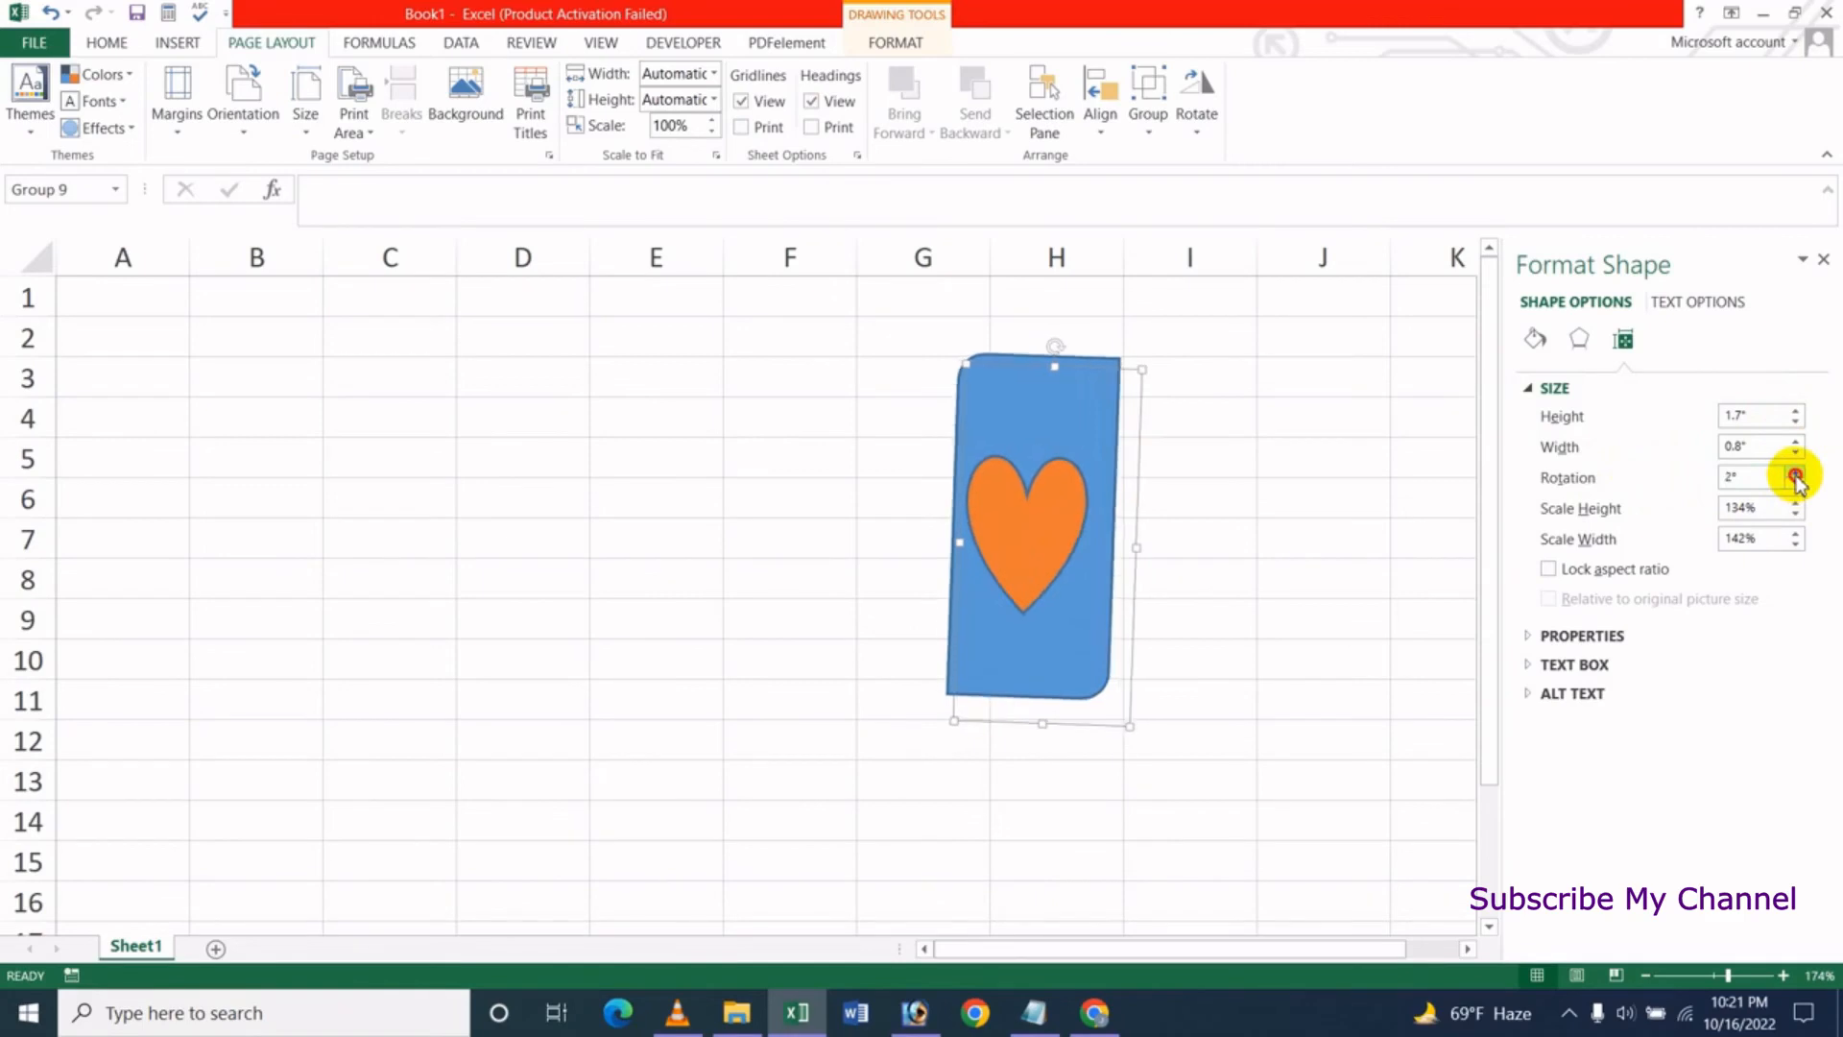
{"action": "left_click", "coordinate": [1795, 472]}
{"action": "left_click", "coordinate": [1796, 471]}
{"action": "left_click", "coordinate": [1795, 472]}
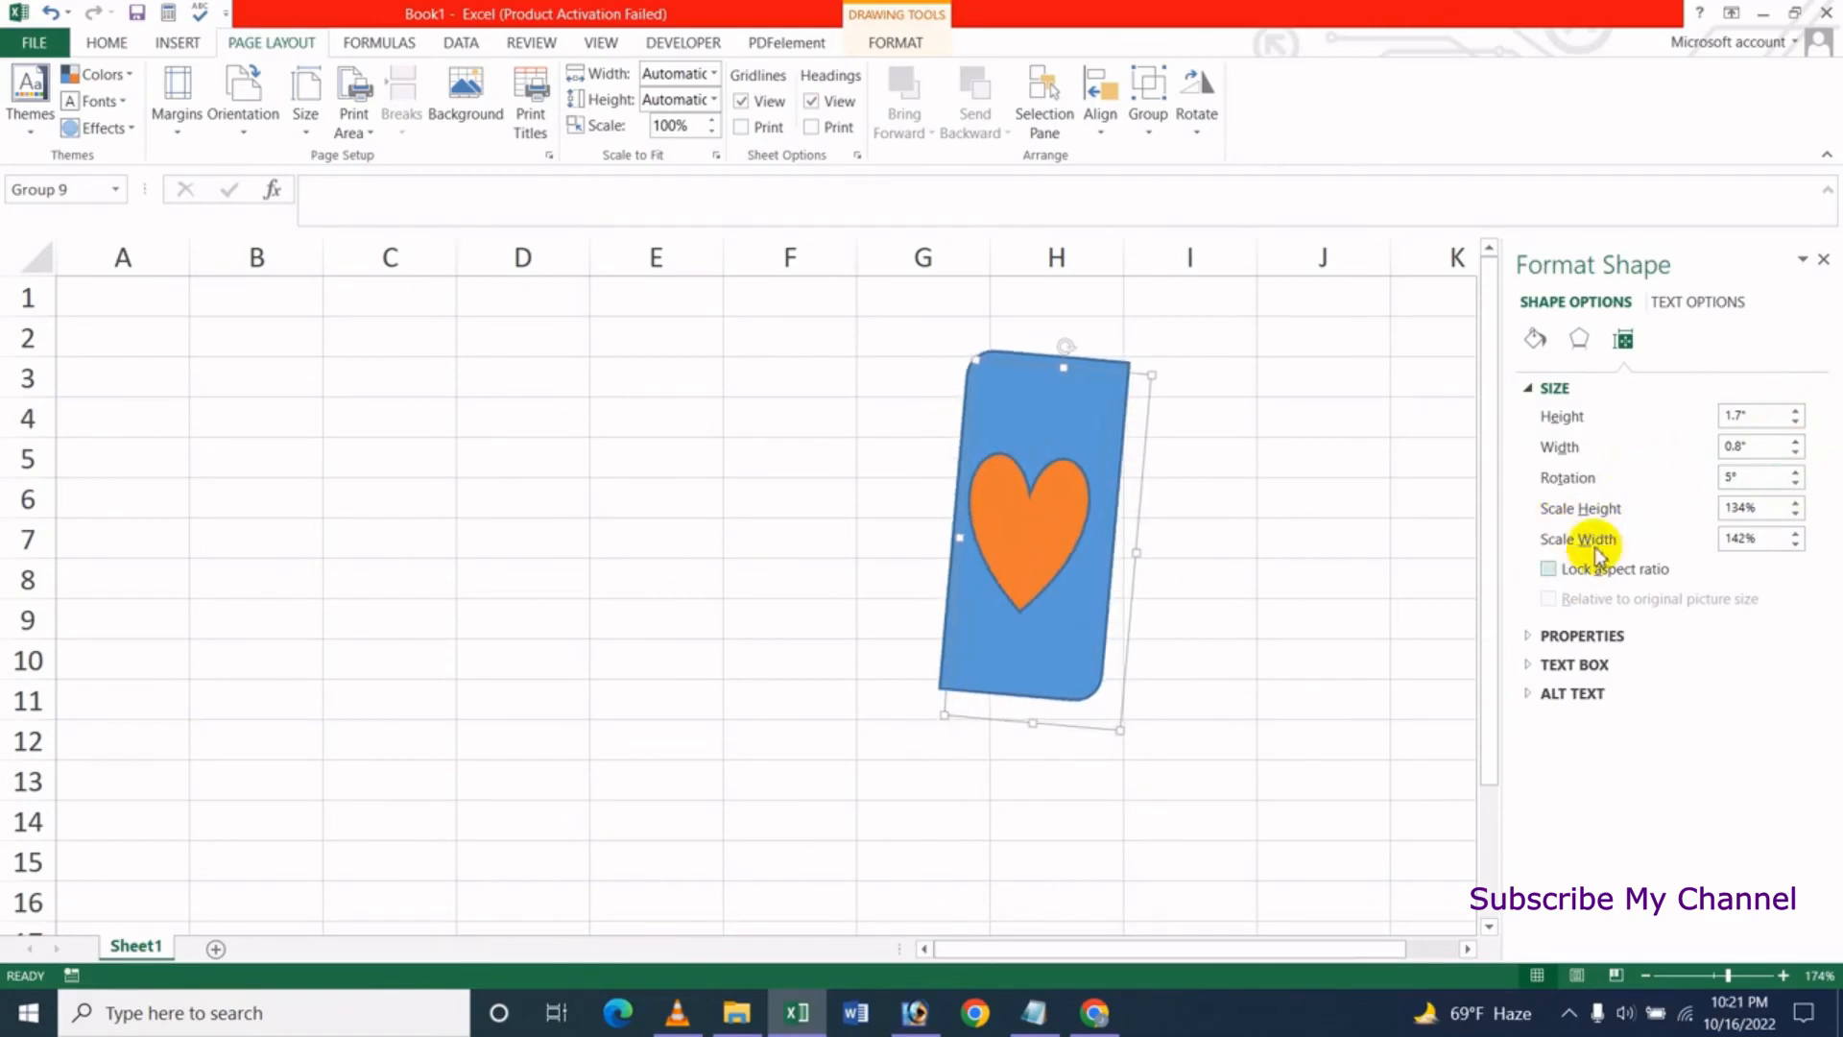
Set the group's scale height to 138%
{"action": "left_click", "coordinate": [1797, 509]}
{"action": "left_click", "coordinate": [1797, 509]}
{"action": "left_click", "coordinate": [1797, 509]}
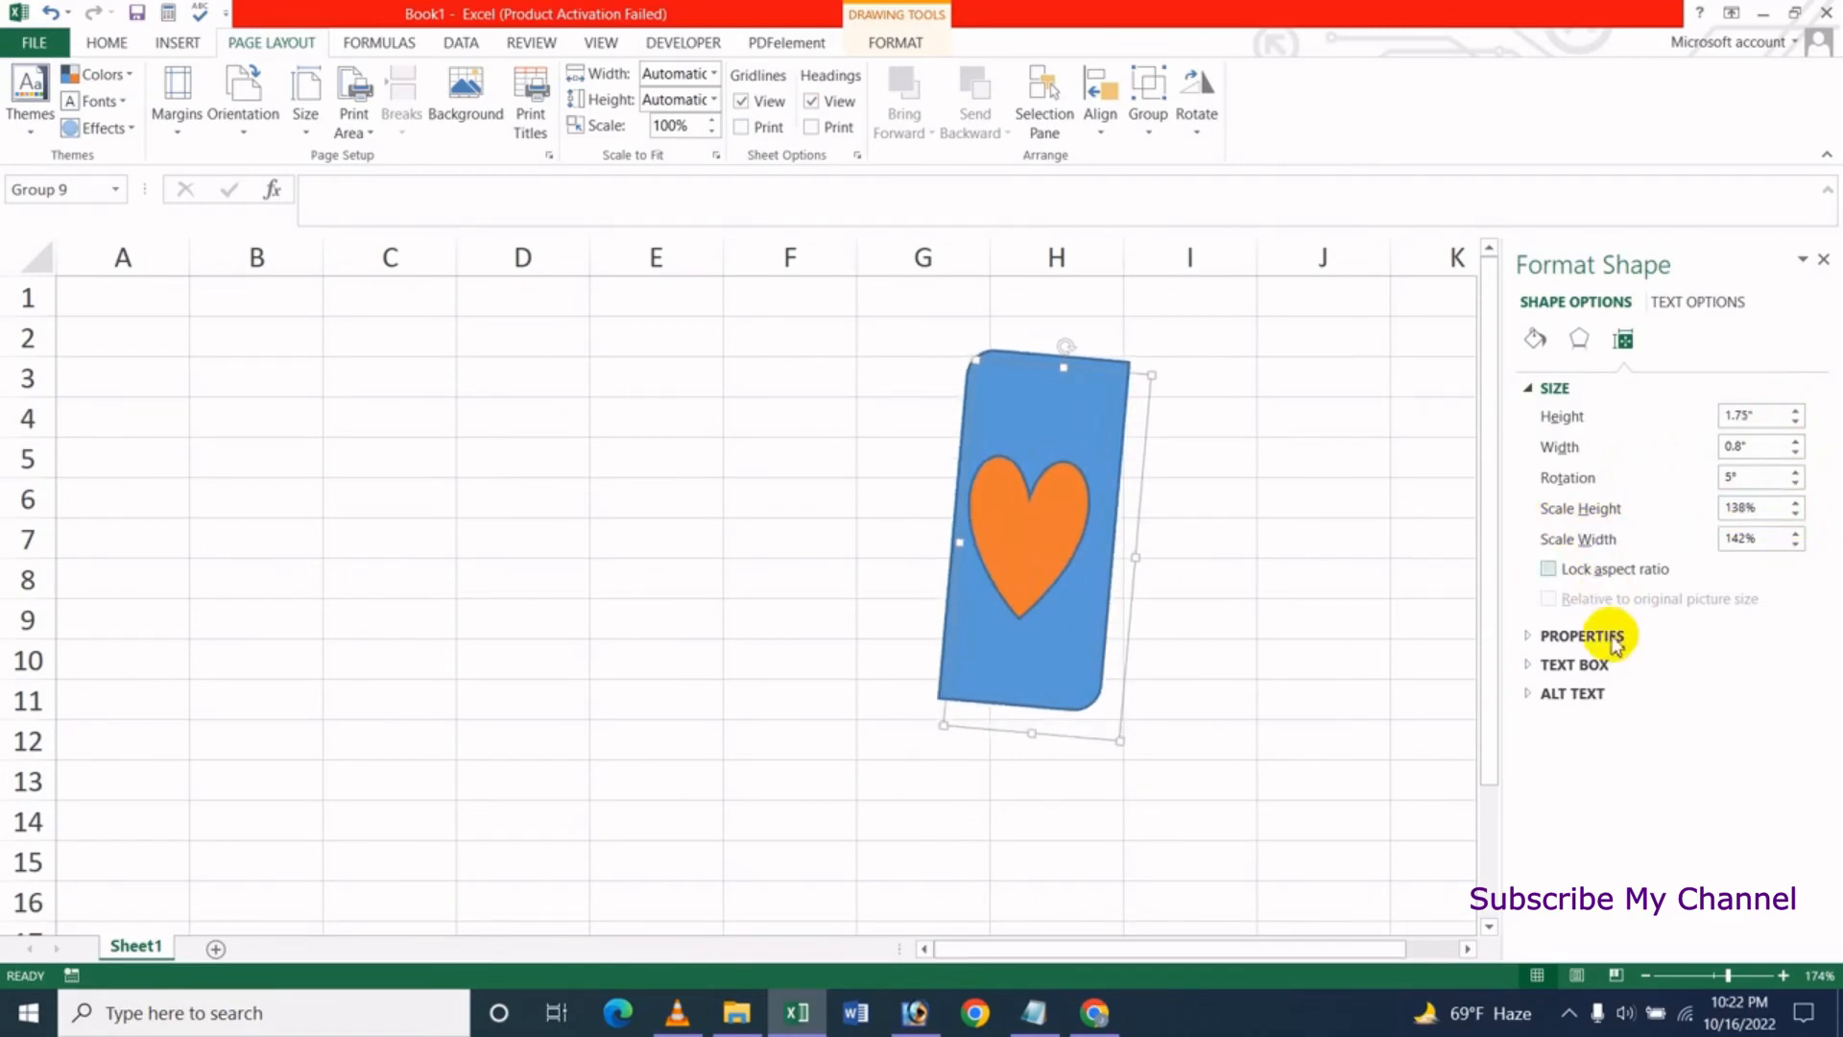
Expand the group's Properties and Text Box settings and set the text's vertical alignment to Middle Centered
{"action": "left_click", "coordinate": [1582, 635]}
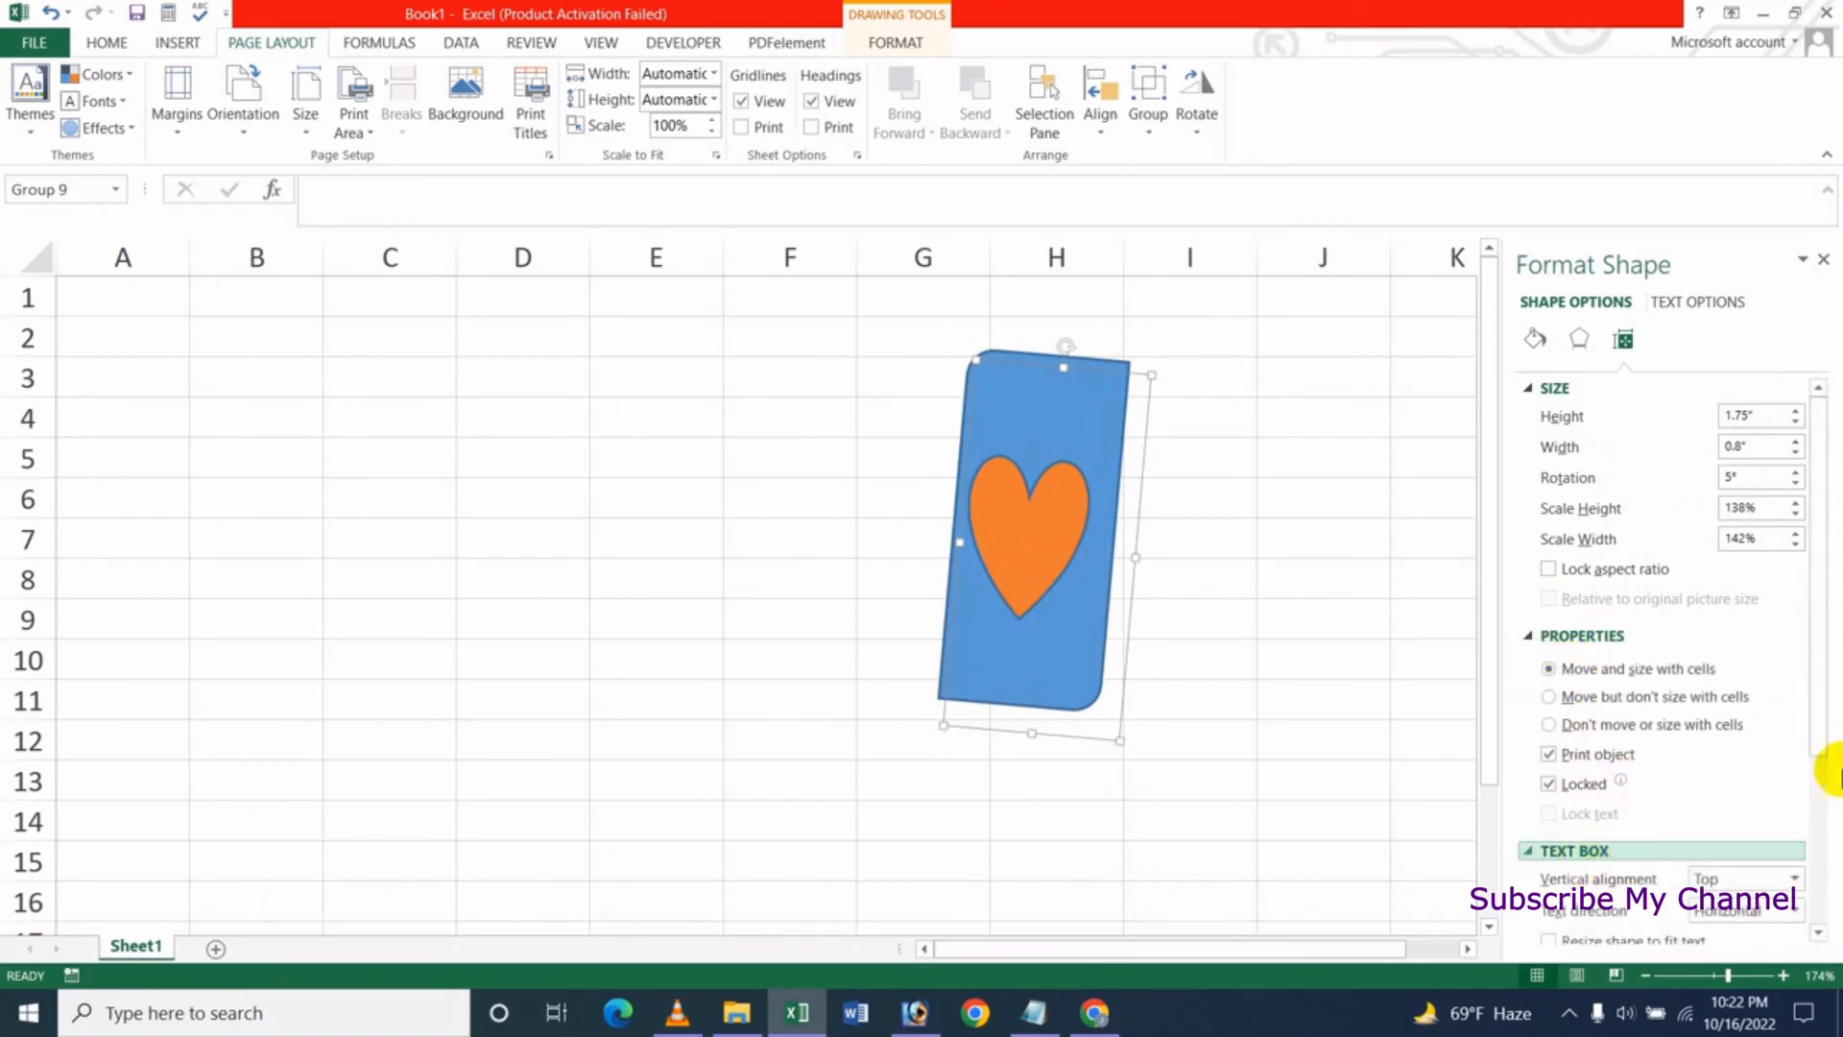
{"action": "left_click", "coordinate": [1584, 855]}
{"action": "scroll", "coordinate": [1829, 806], "scroll_direction": "down", "scroll_amount": 5}
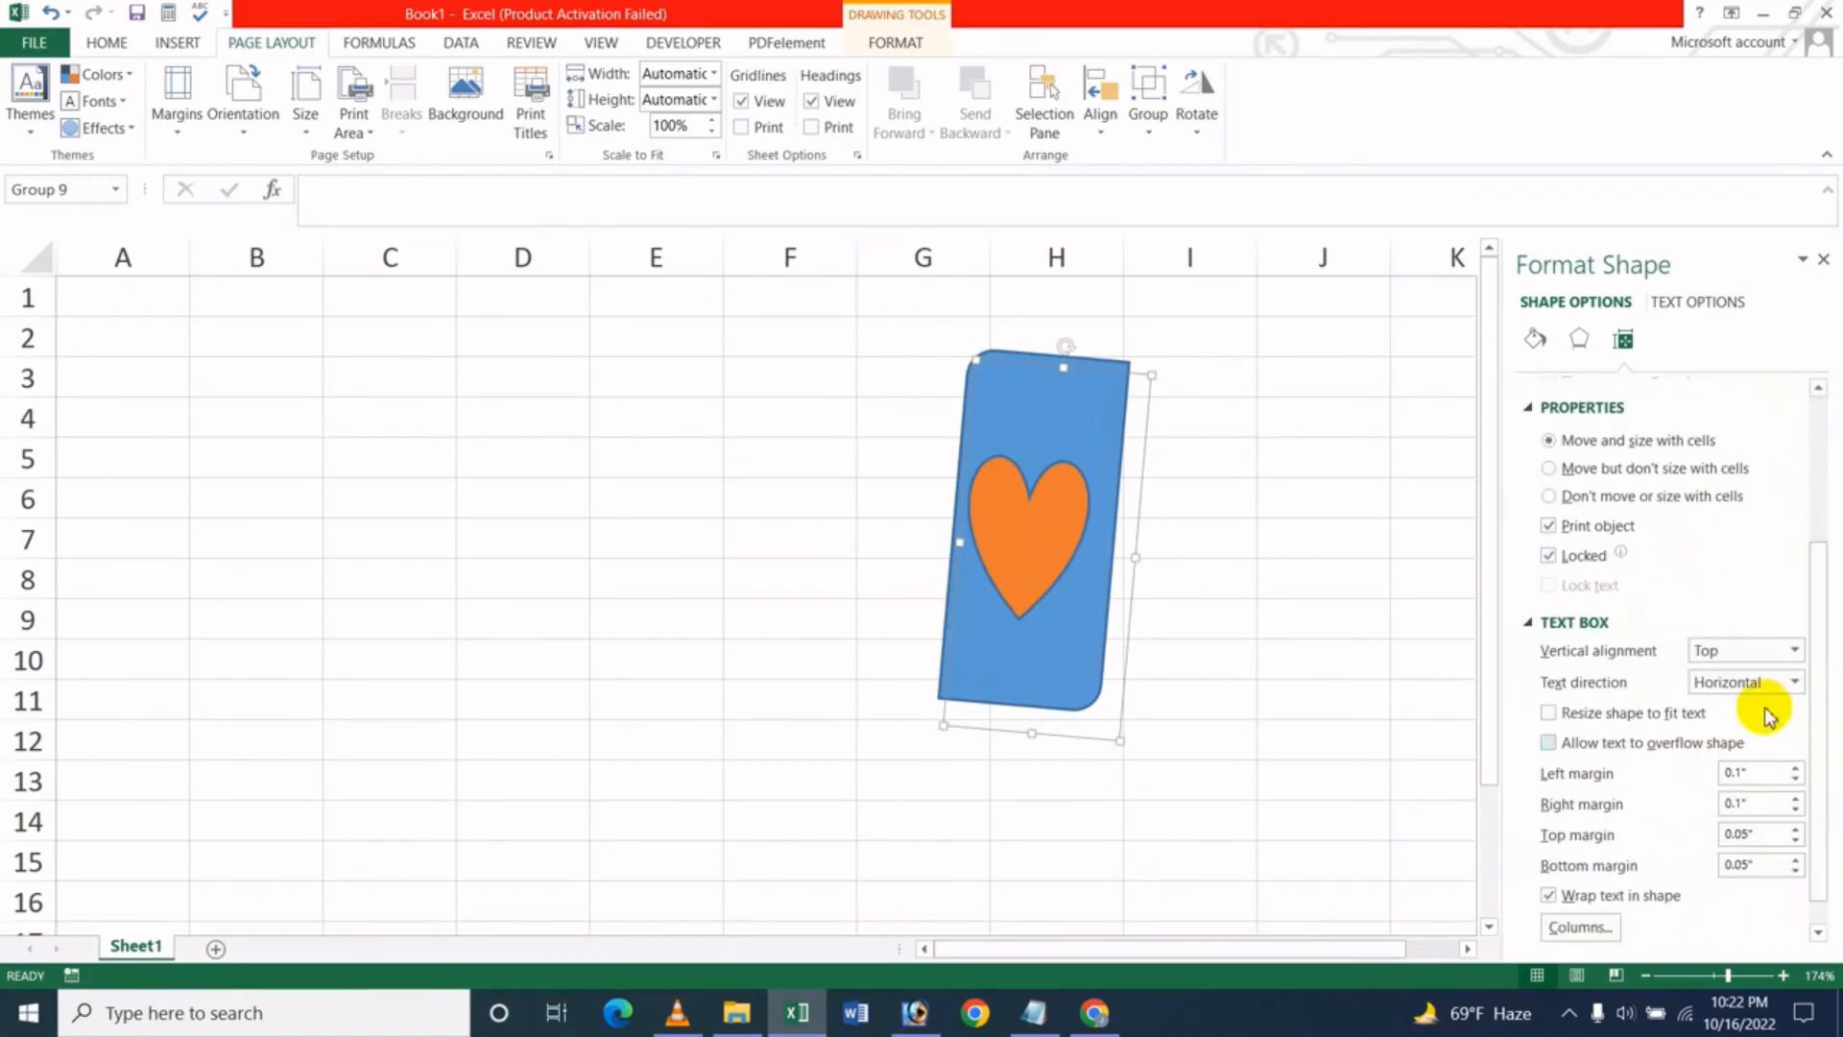
{"action": "left_click", "coordinate": [1794, 650]}
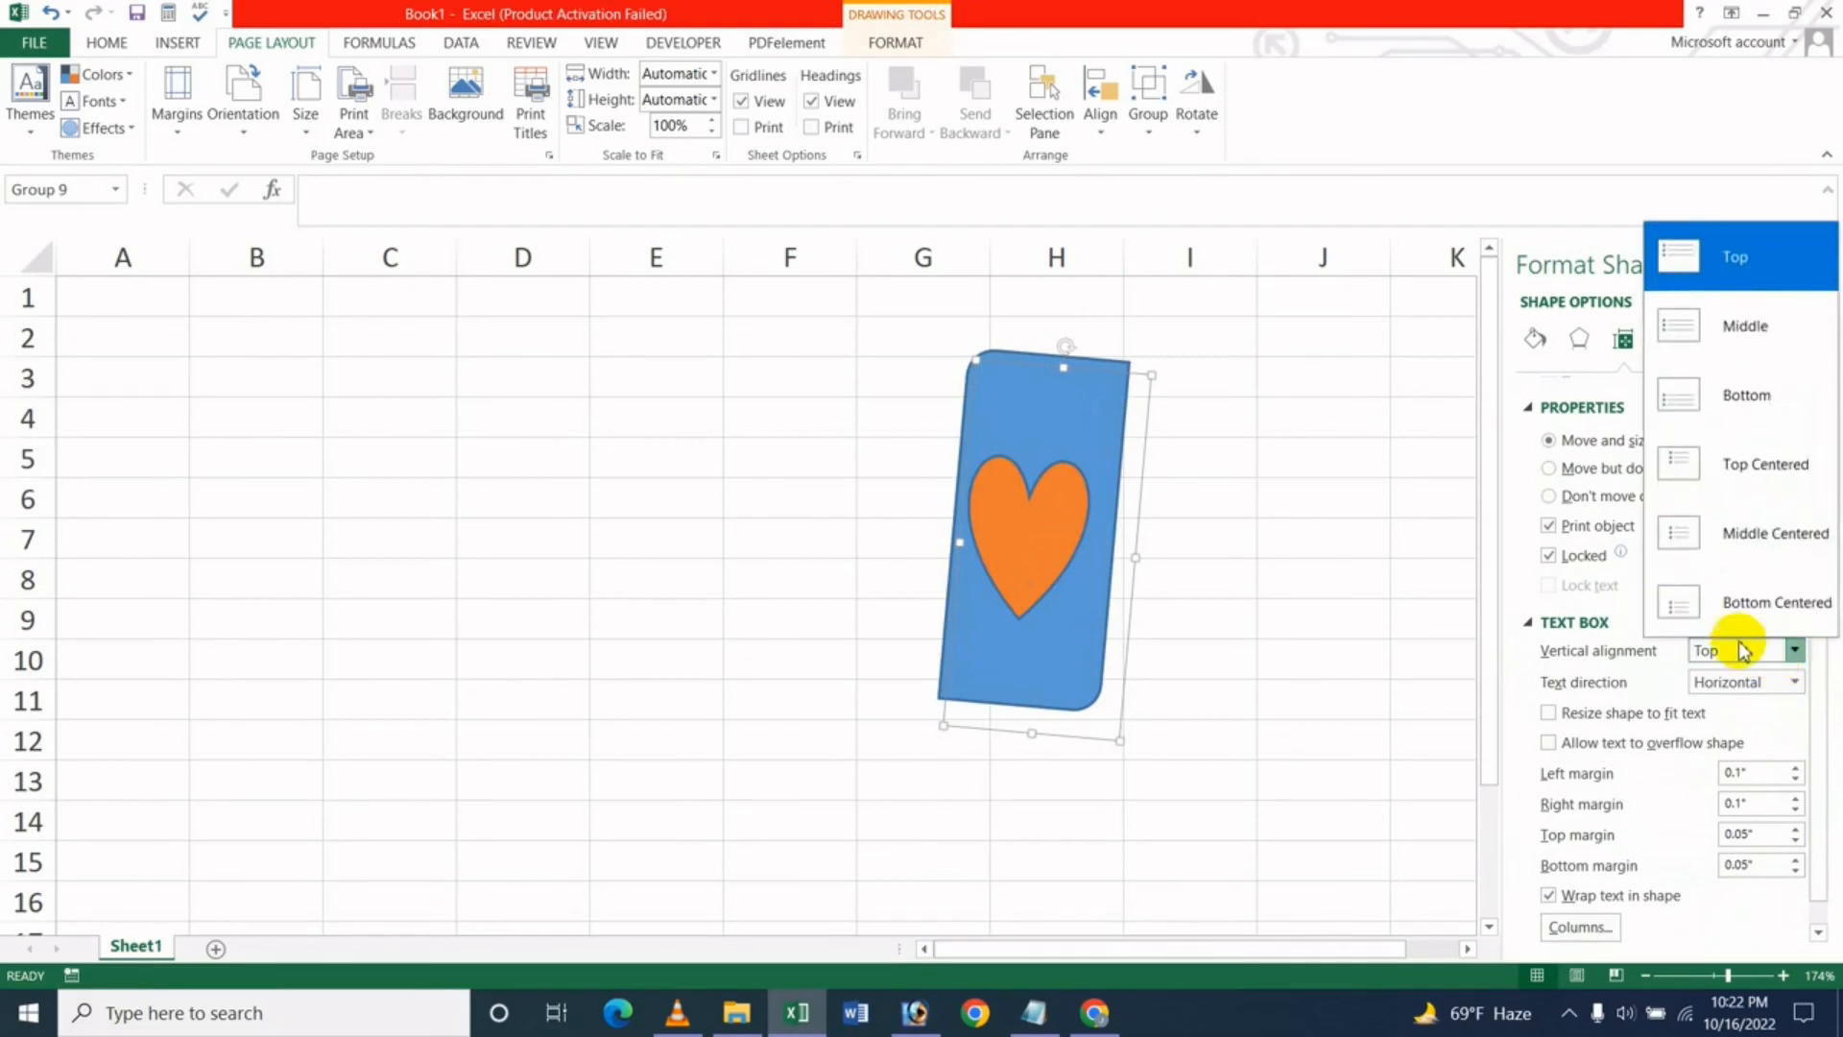
{"action": "left_click", "coordinate": [1763, 552]}
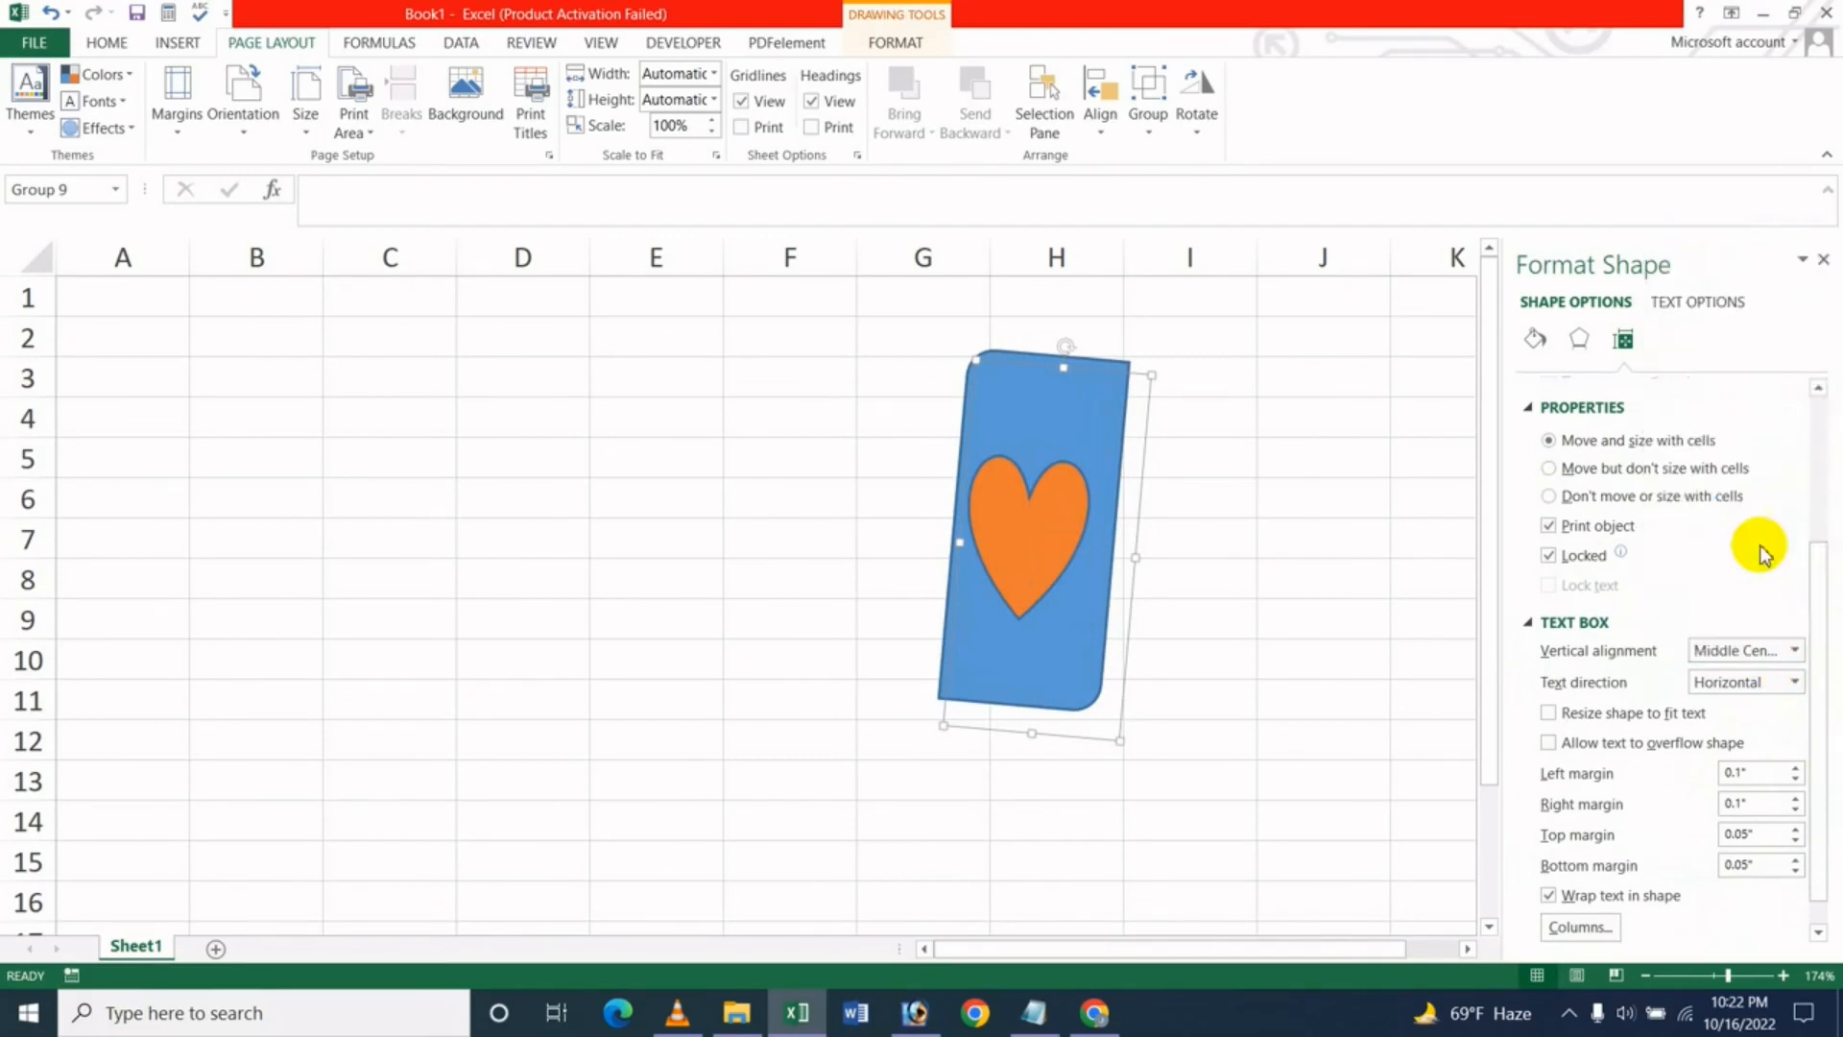
Change the group's text direction from Horizontal to a Rotate all text option
{"action": "left_click", "coordinate": [1774, 693]}
{"action": "left_click", "coordinate": [1748, 868]}
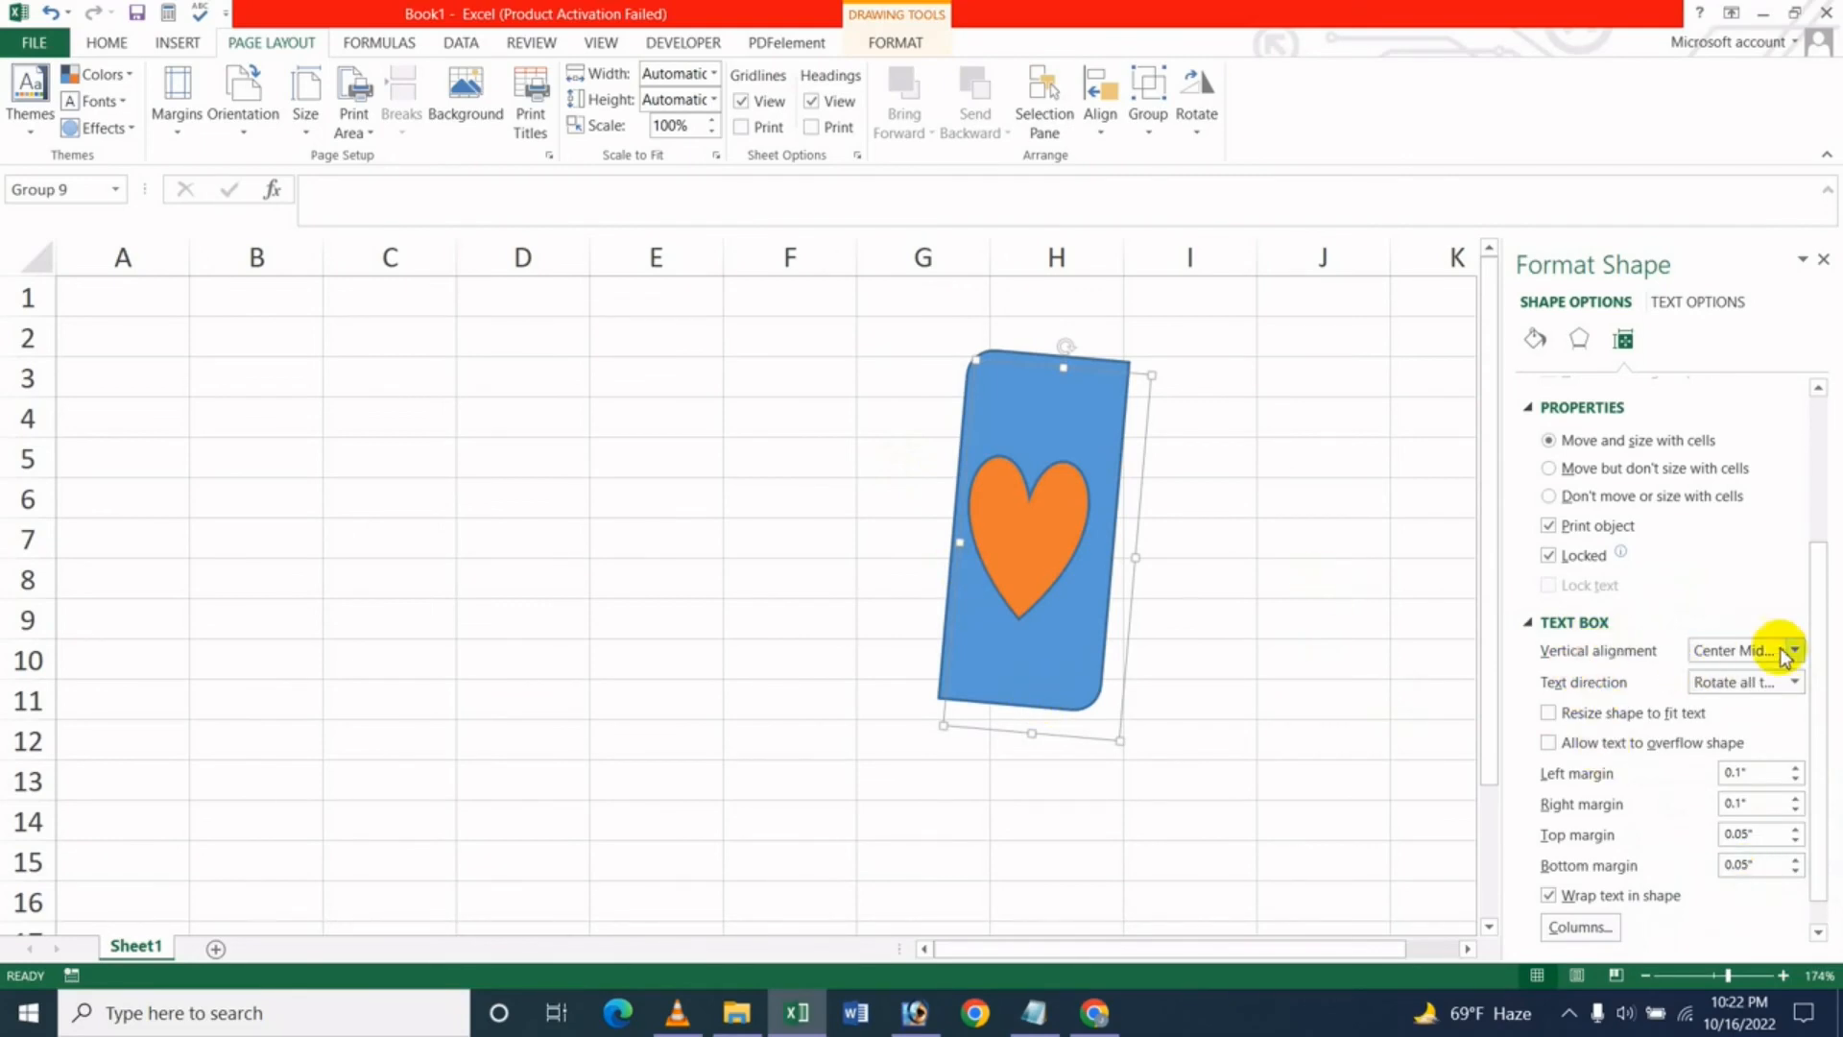
{"action": "left_click_drag", "start_coordinate": [1815, 619], "coordinate": [1836, 715]}
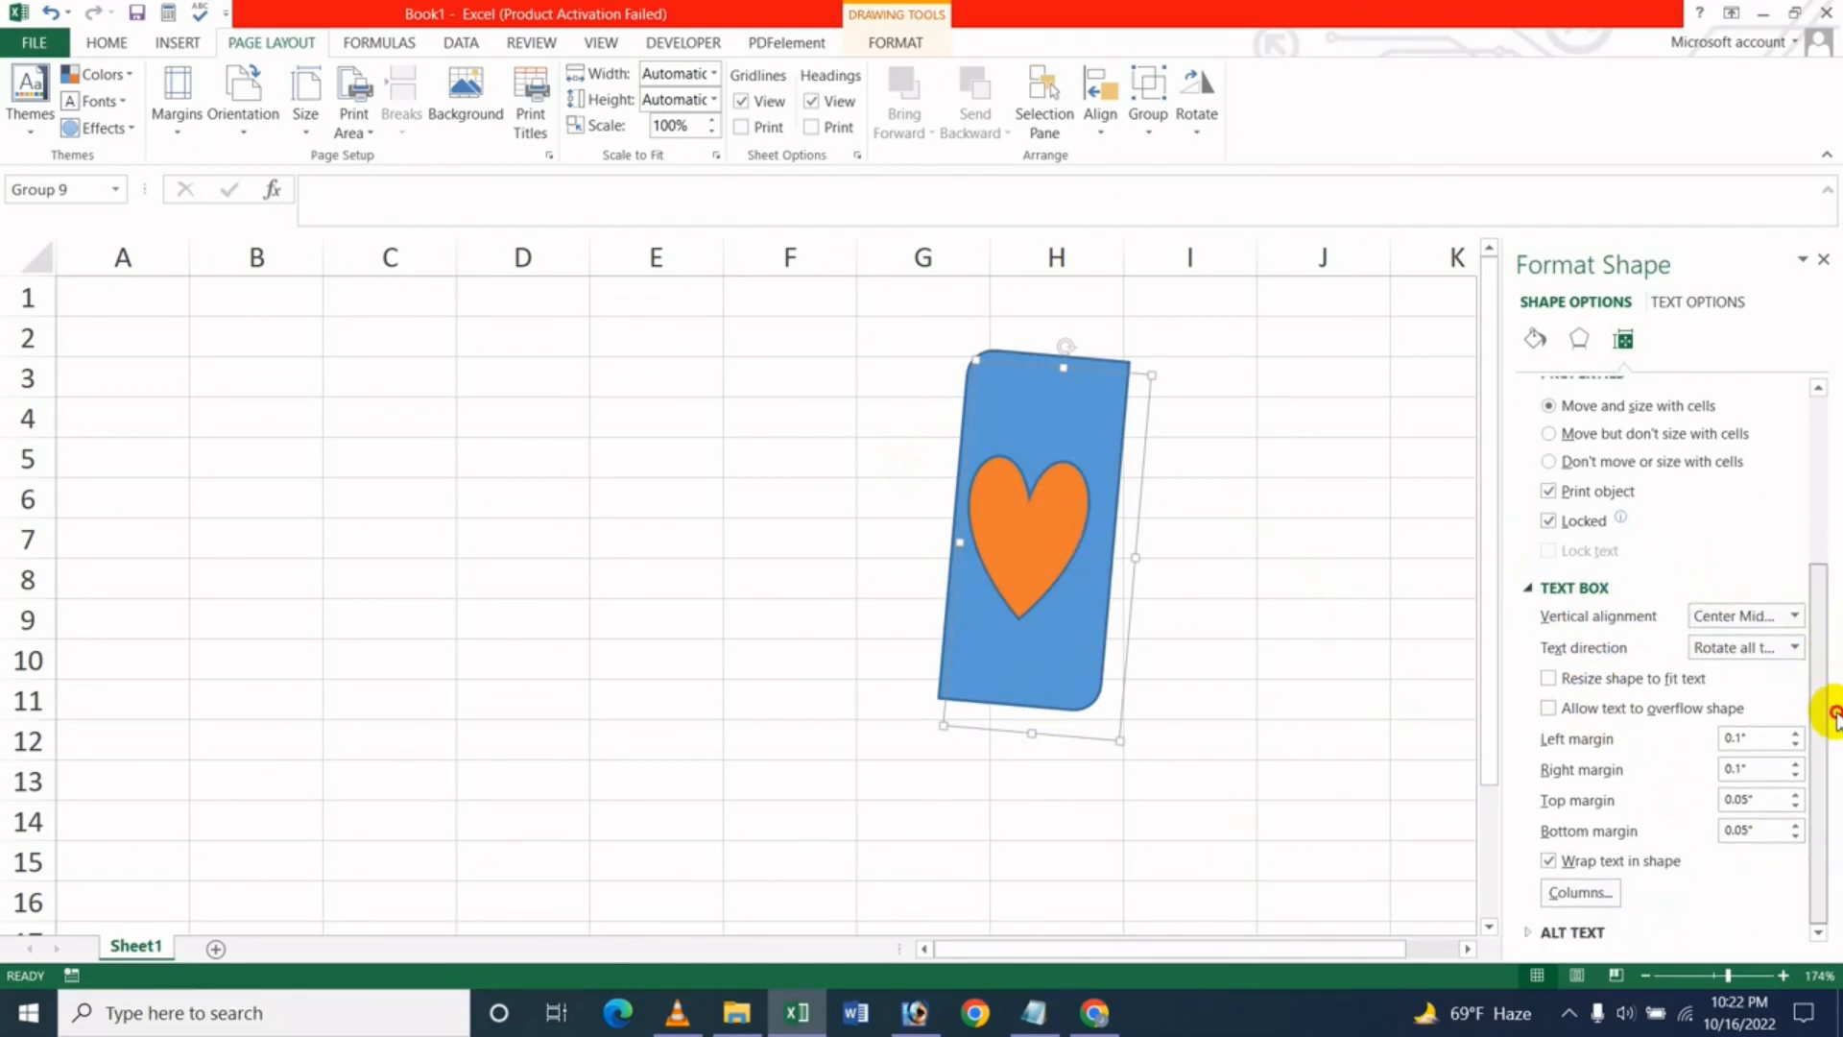
Apply the centred outer shadow preset to the group, coloured golden yellow, with 42 pt blur and a 104° angle
{"action": "left_click", "coordinate": [1579, 341]}
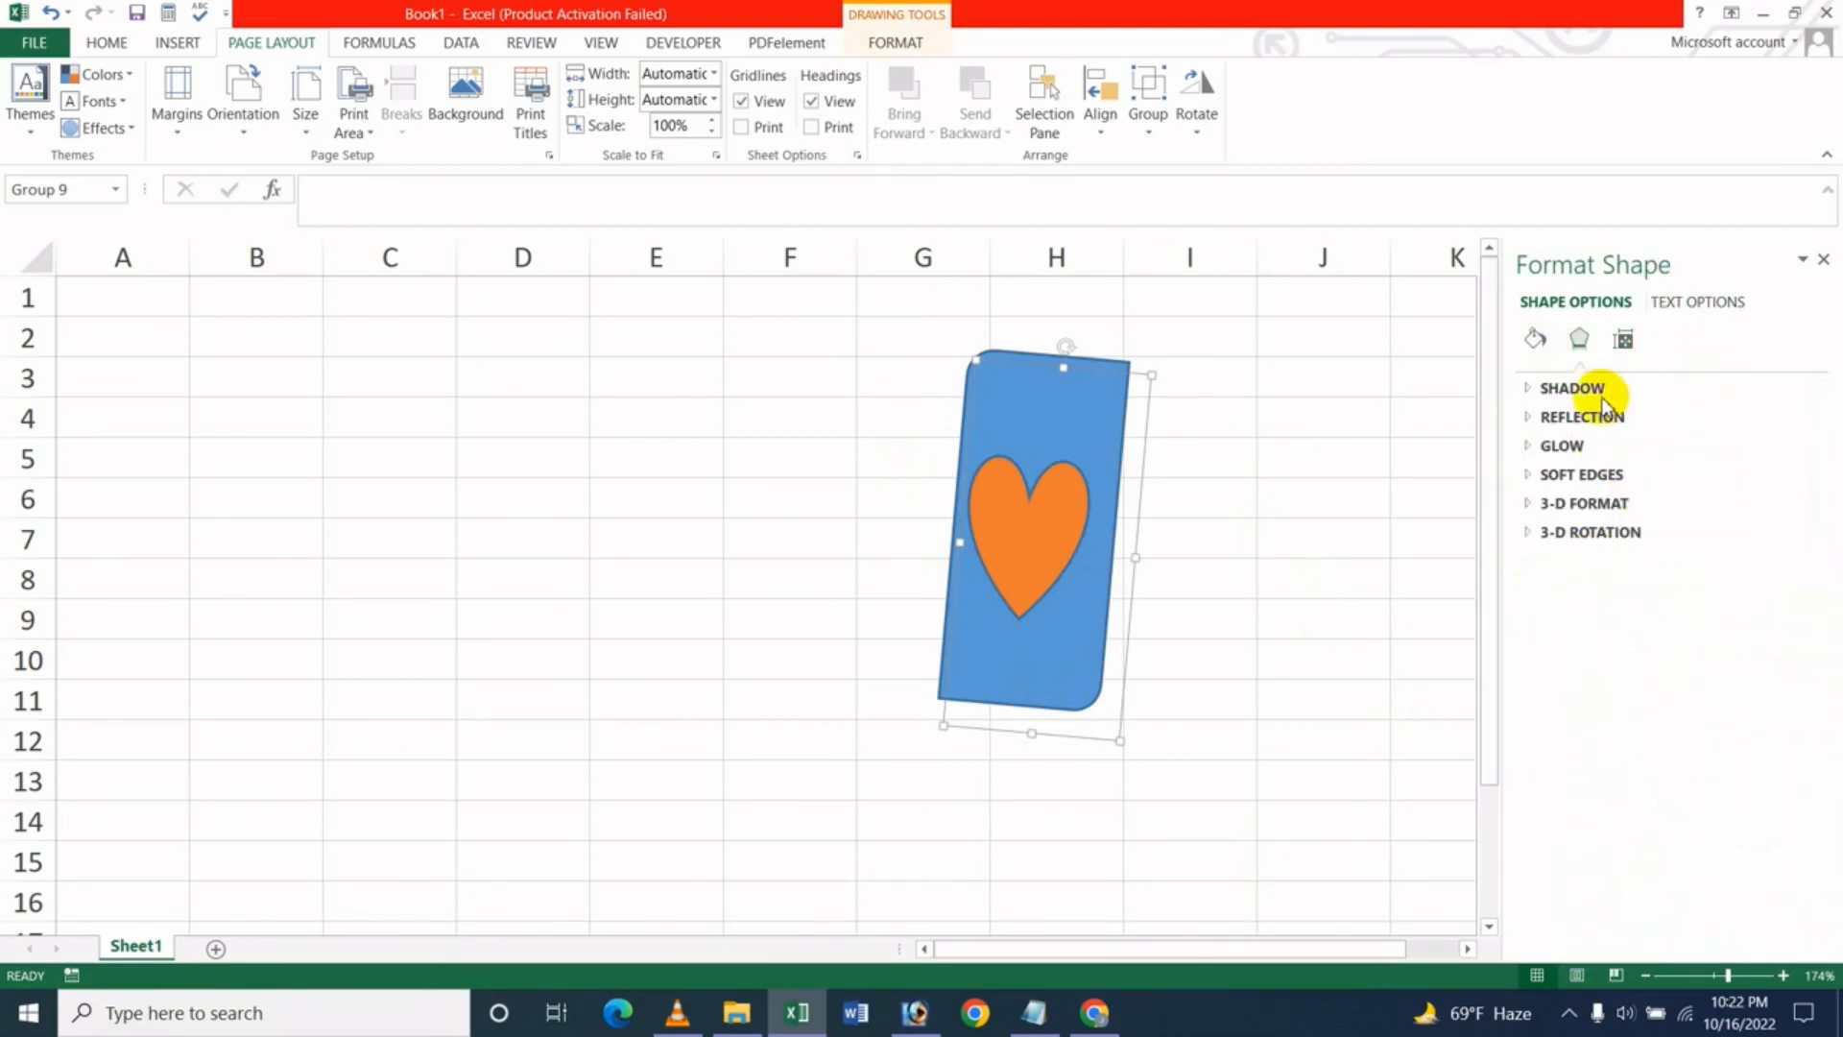
{"action": "left_click", "coordinate": [1598, 388]}
{"action": "mouse_move", "coordinate": [1638, 488]}
{"action": "left_mouse_down"}
{"action": "mouse_move", "coordinate": [1668, 494]}
{"action": "mouse_move", "coordinate": [1629, 494]}
{"action": "left_mouse_up"}
{"action": "left_click", "coordinate": [1786, 417]}
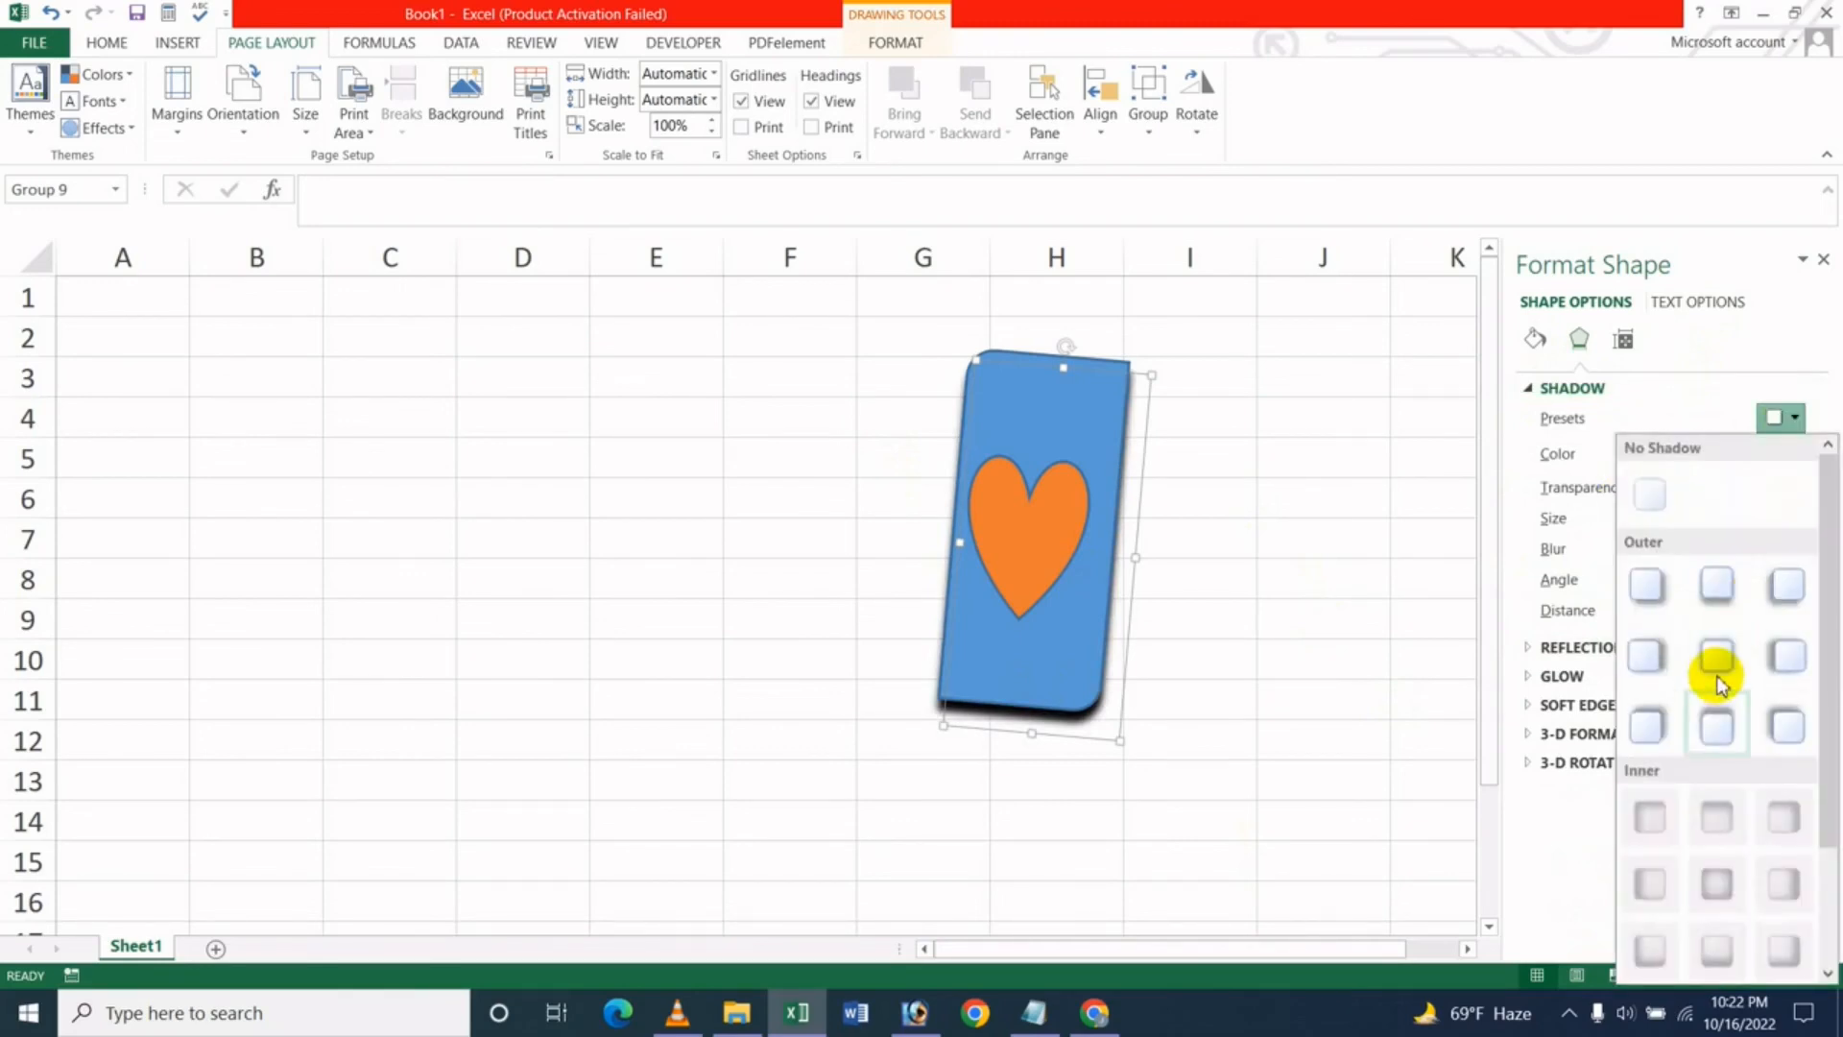
{"action": "left_click", "coordinate": [1716, 655]}
{"action": "left_click", "coordinate": [1786, 453]}
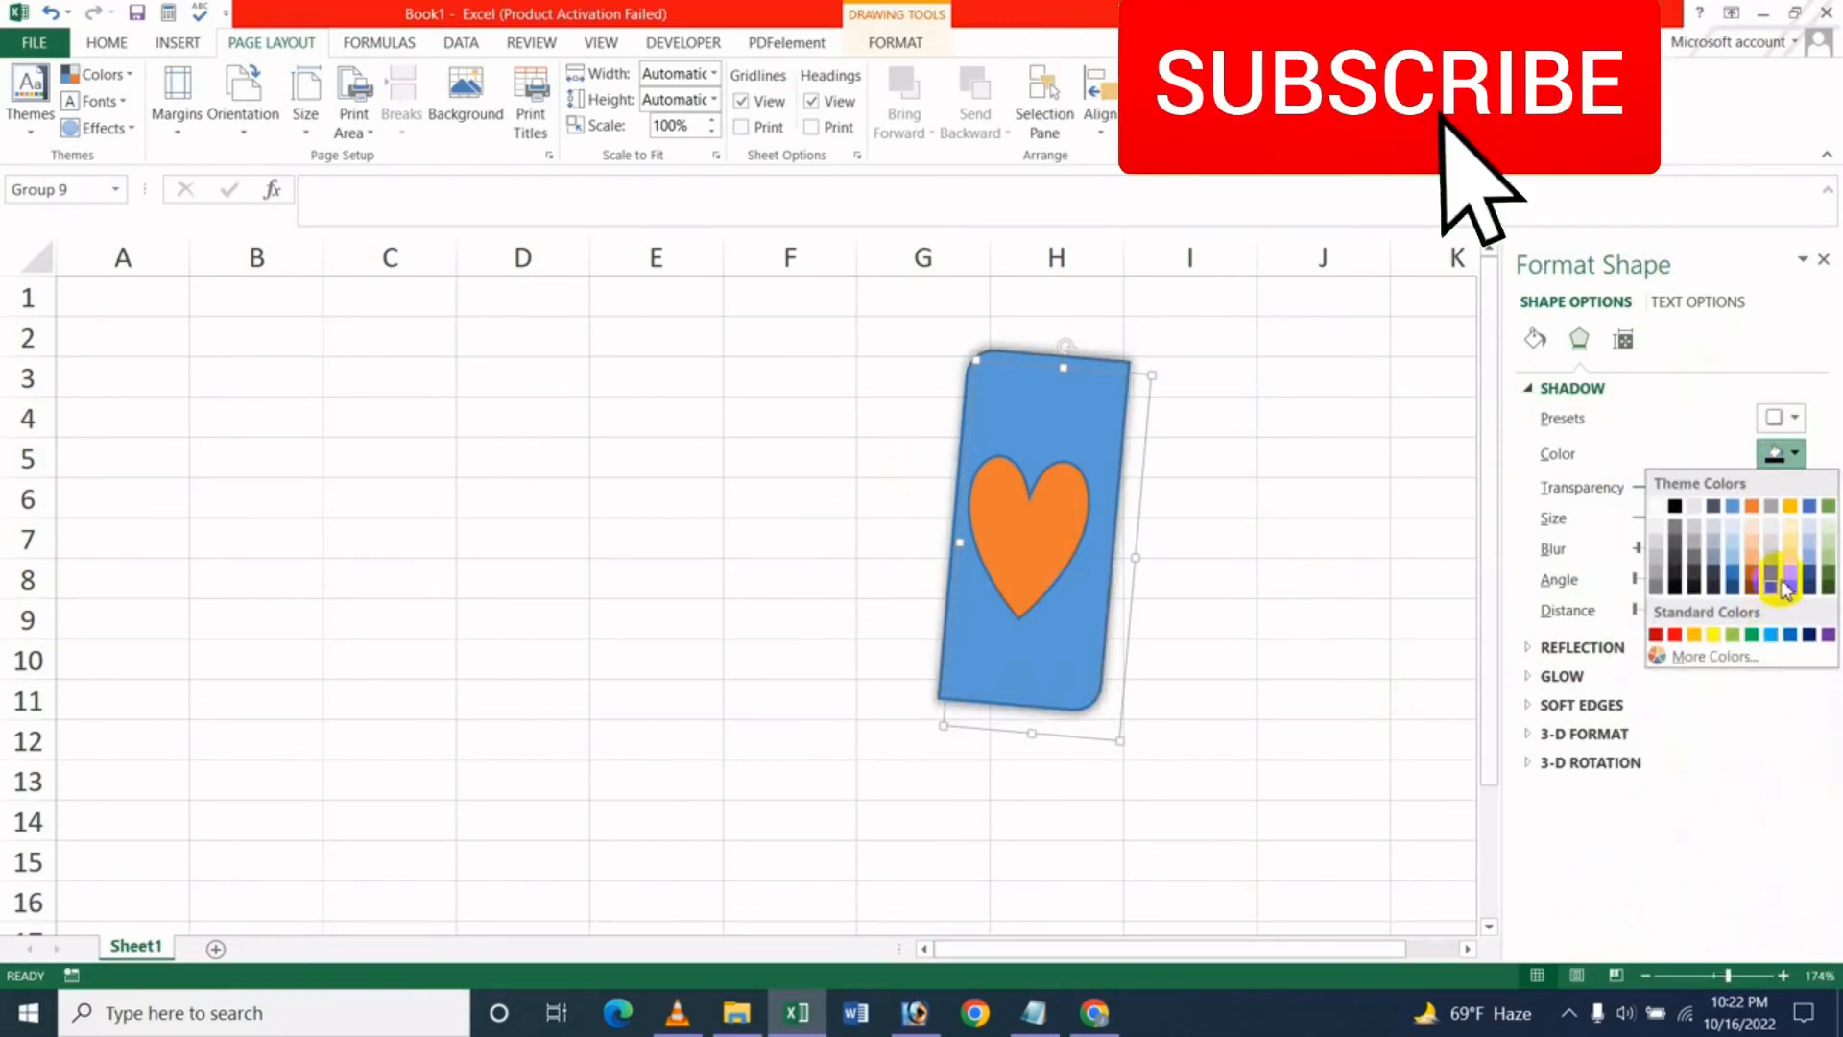
{"action": "left_click", "coordinate": [1713, 635]}
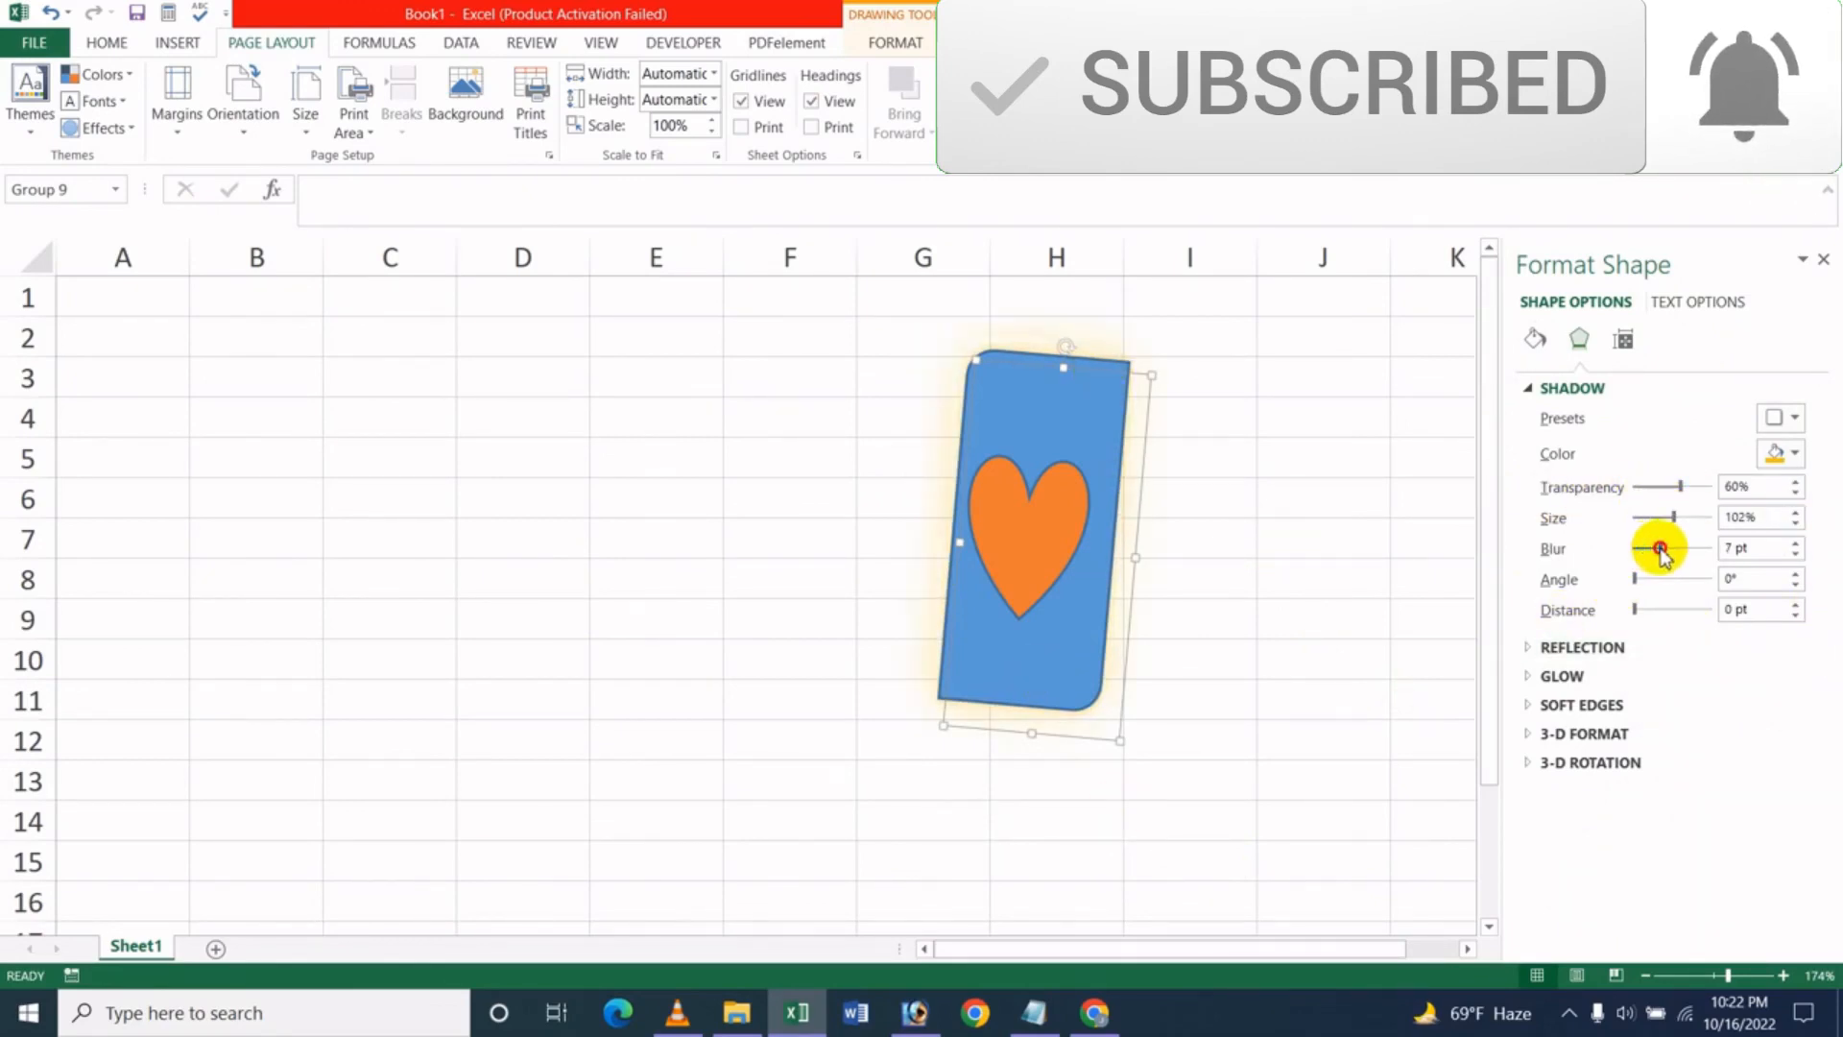
{"action": "left_click_drag", "start_coordinate": [1660, 548], "coordinate": [1667, 548]}
{"action": "left_click", "coordinate": [1661, 578]}
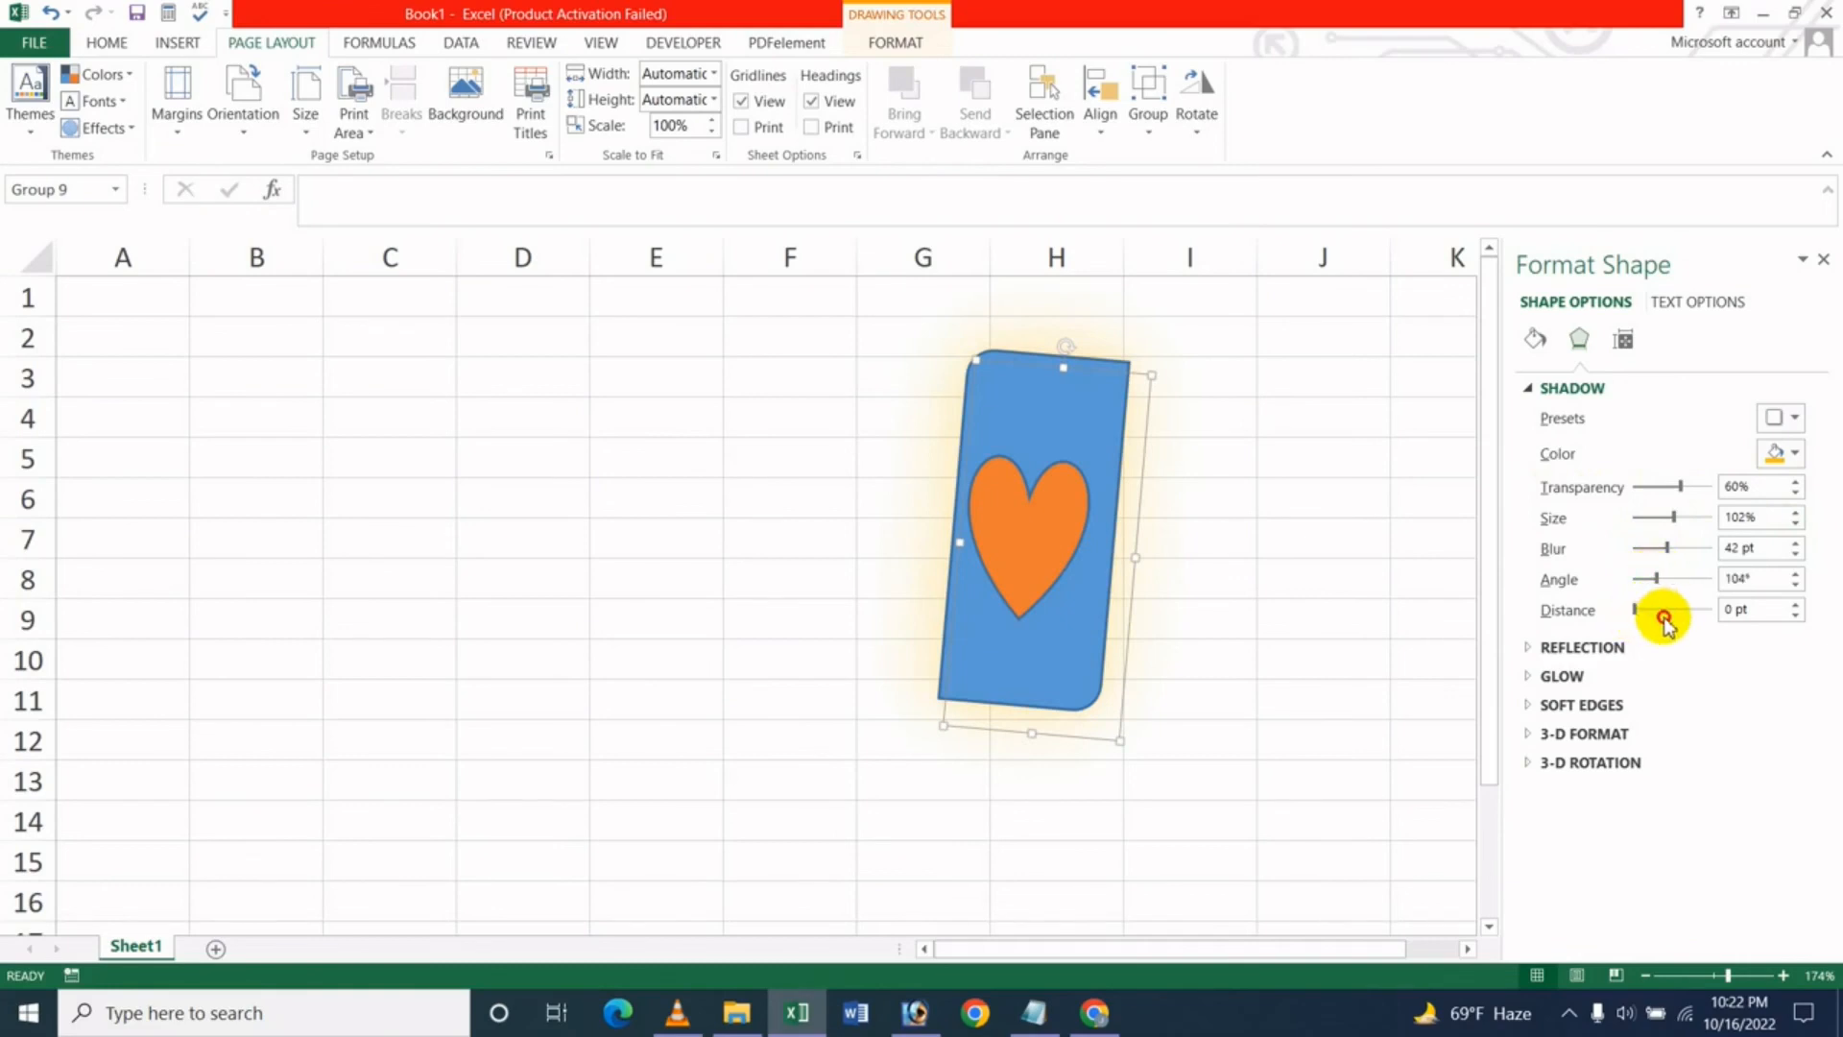
Set the group's reflection to 55% transparency, 2% size, 40 pt blur and 4 pt distance, and add an 11 pt blue glow
{"action": "left_click", "coordinate": [1616, 657]}
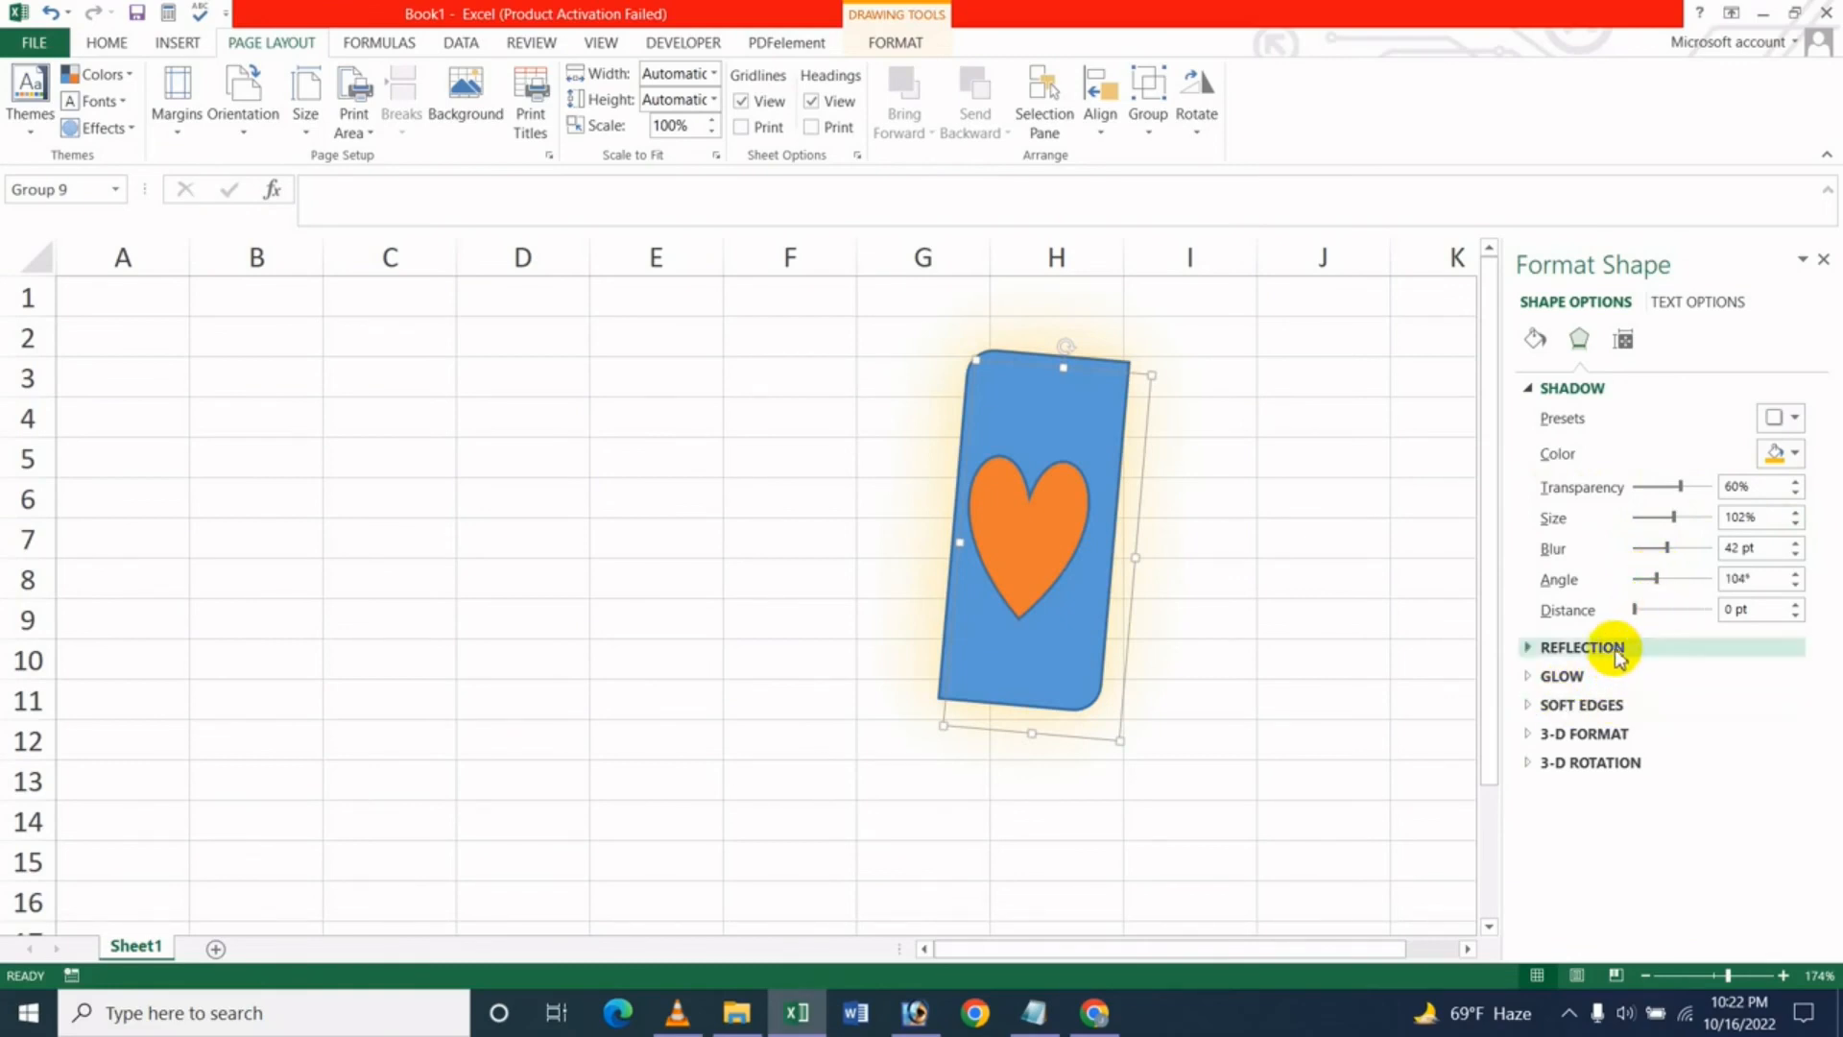
{"action": "left_click", "coordinate": [1679, 741]}
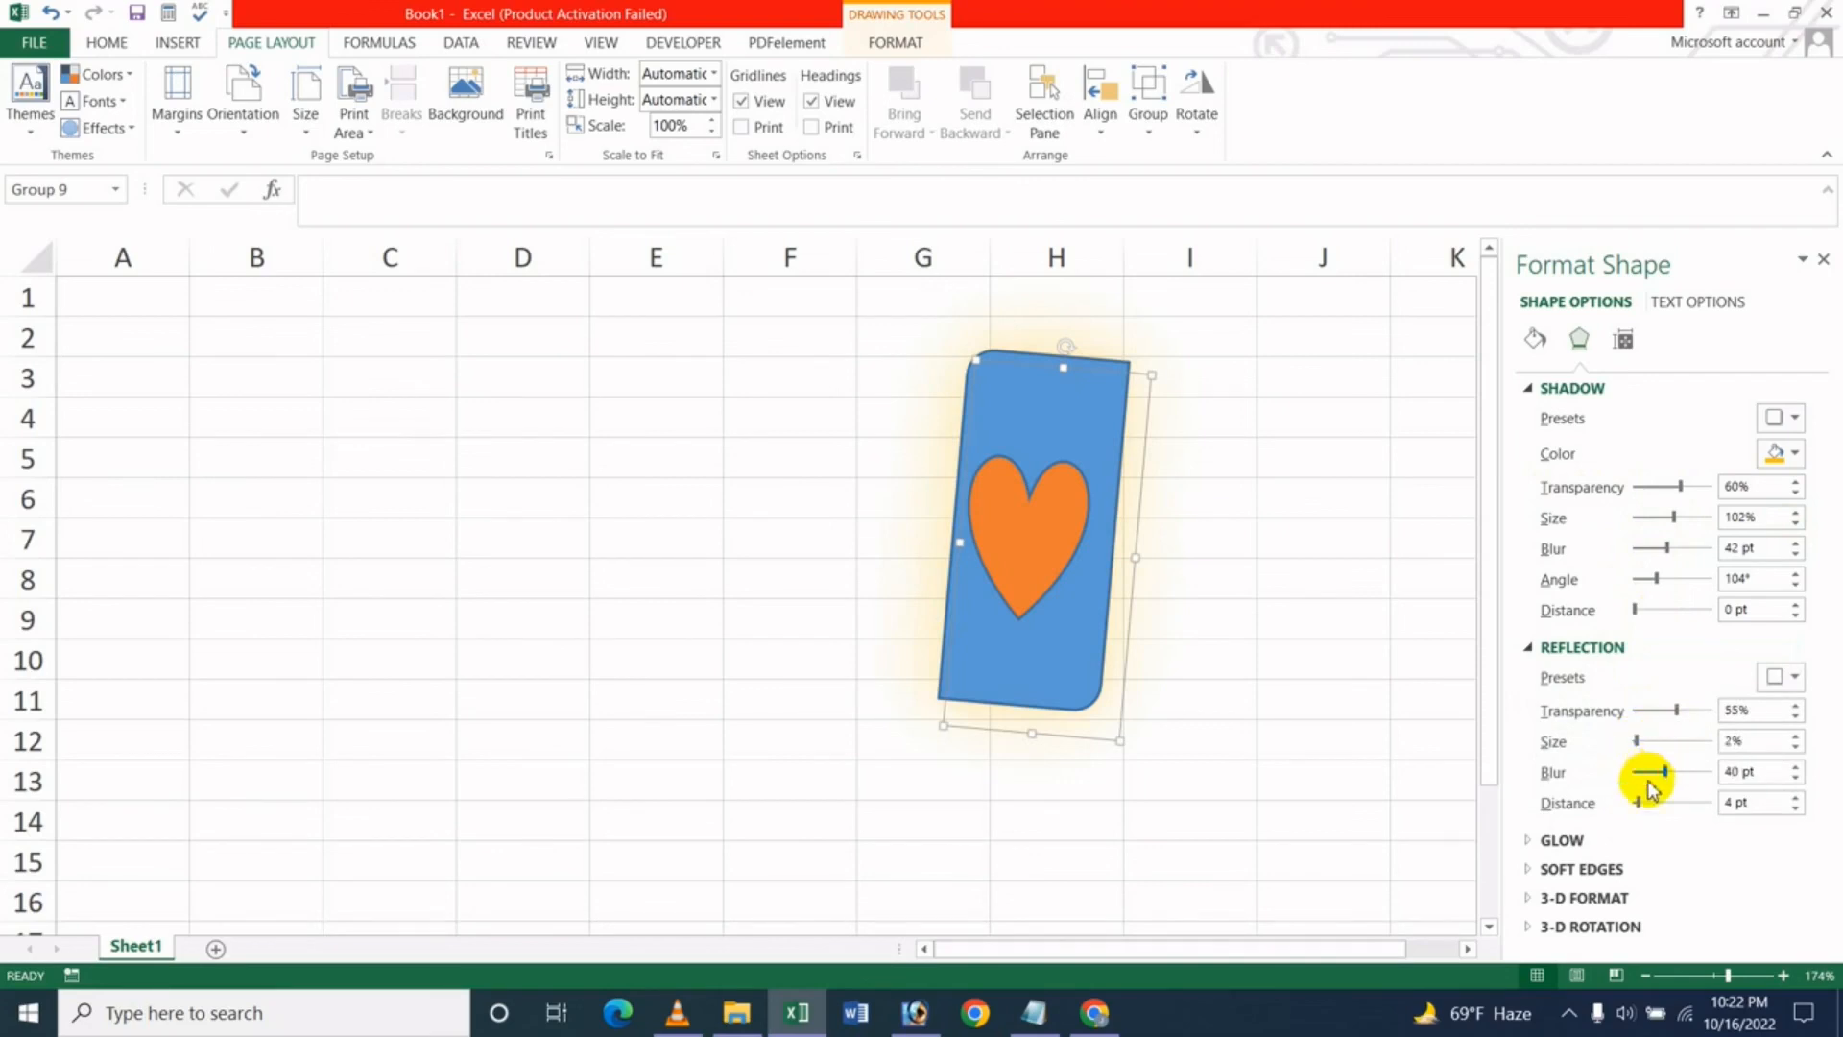
{"action": "left_click", "coordinate": [1584, 839]}
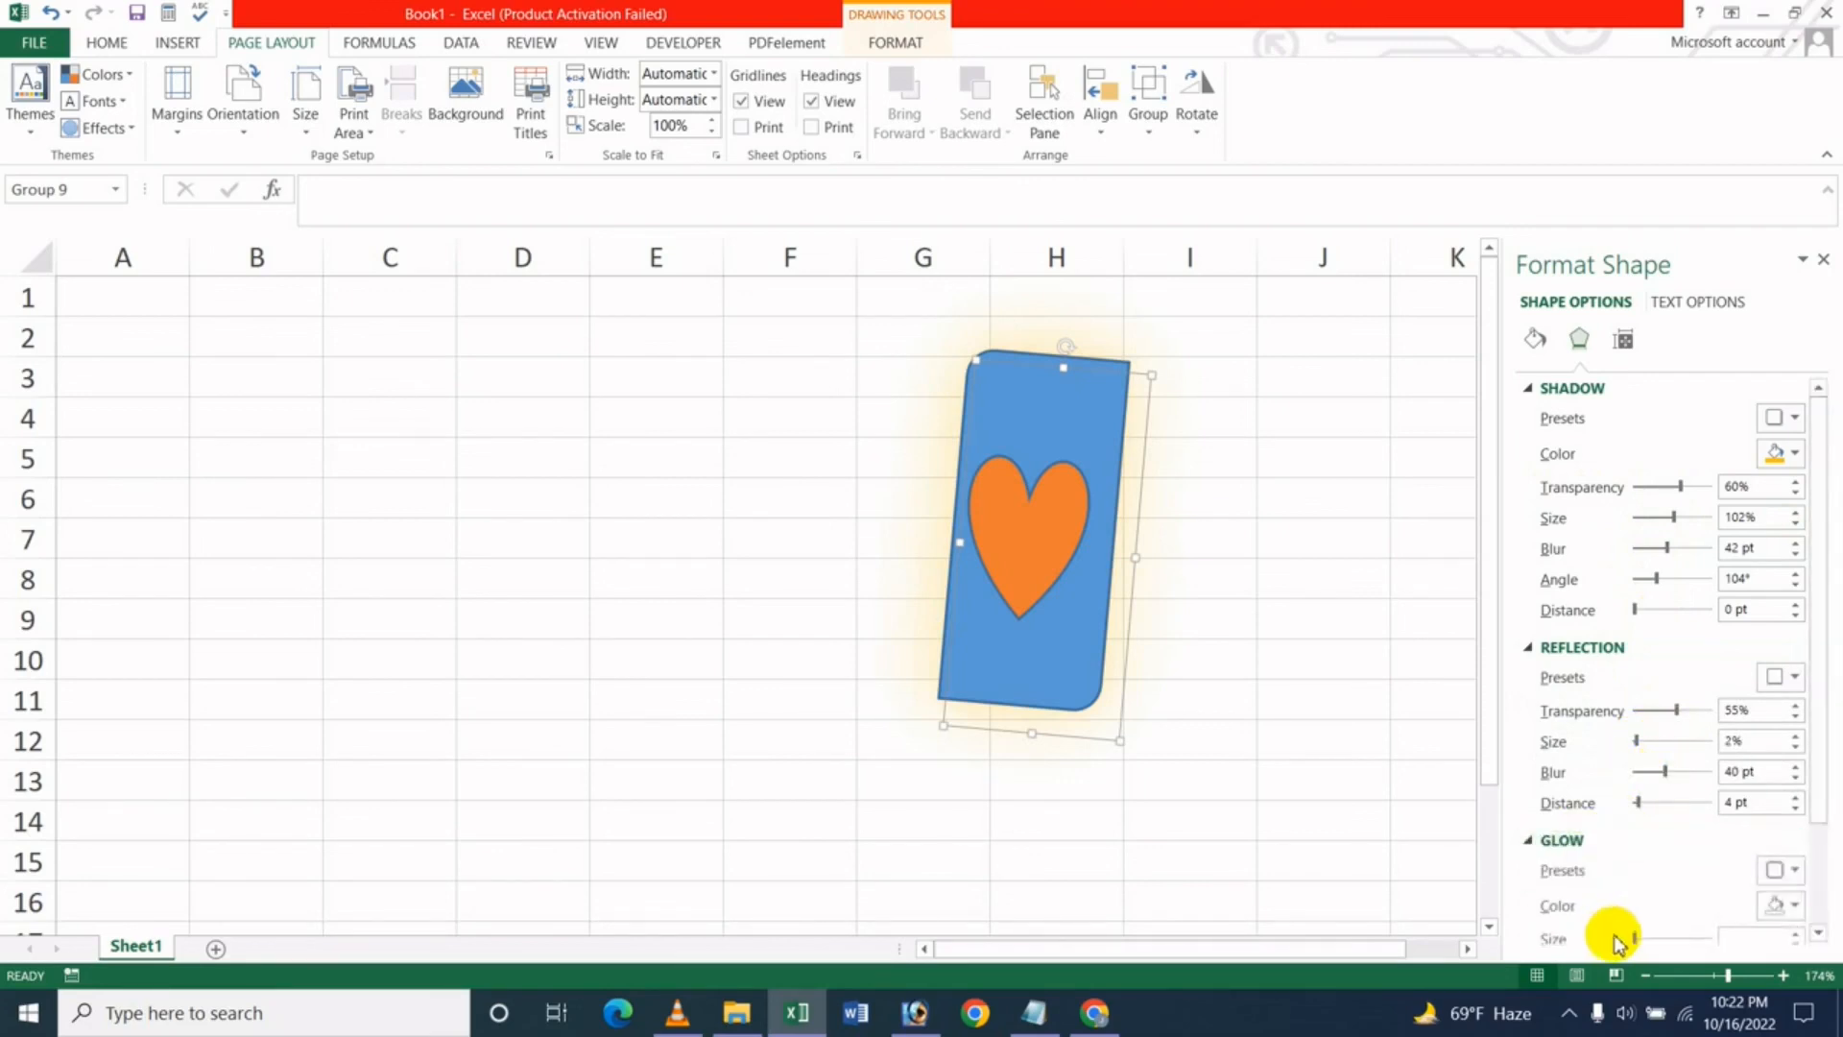
{"action": "left_click", "coordinate": [1781, 870]}
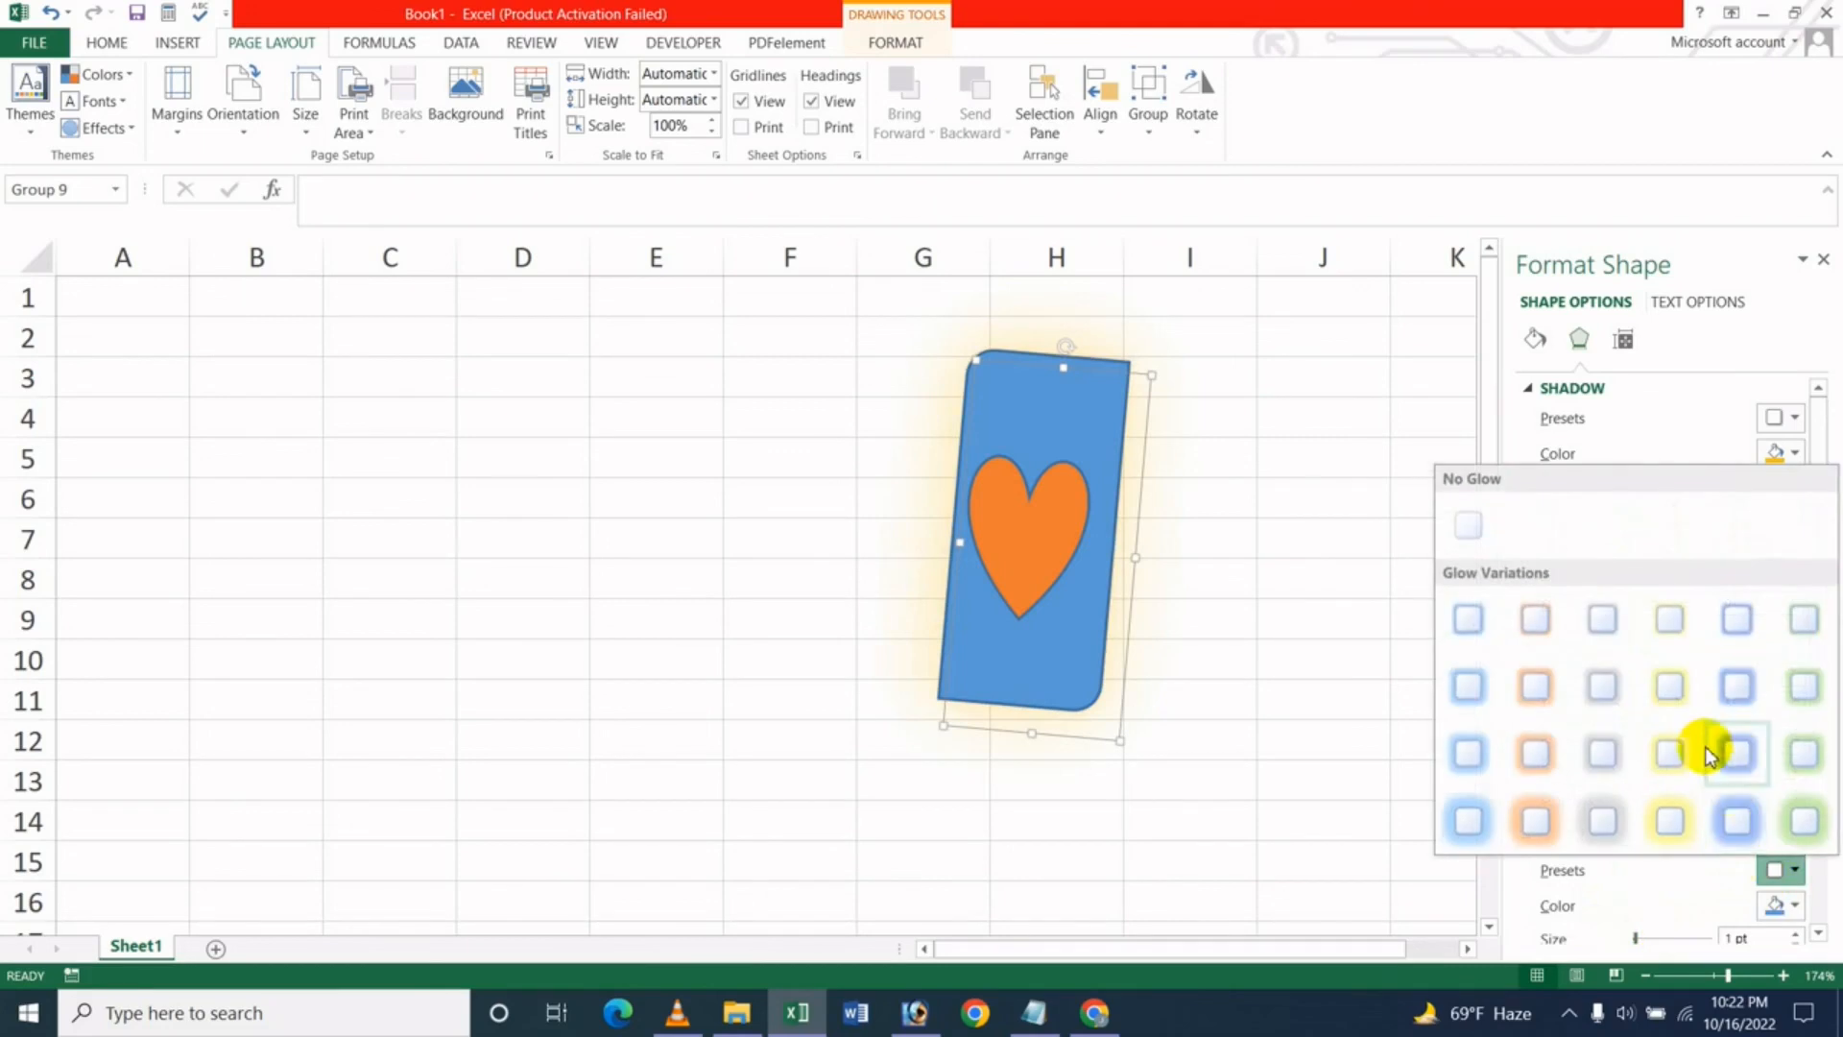
{"action": "left_click", "coordinate": [1723, 752]}
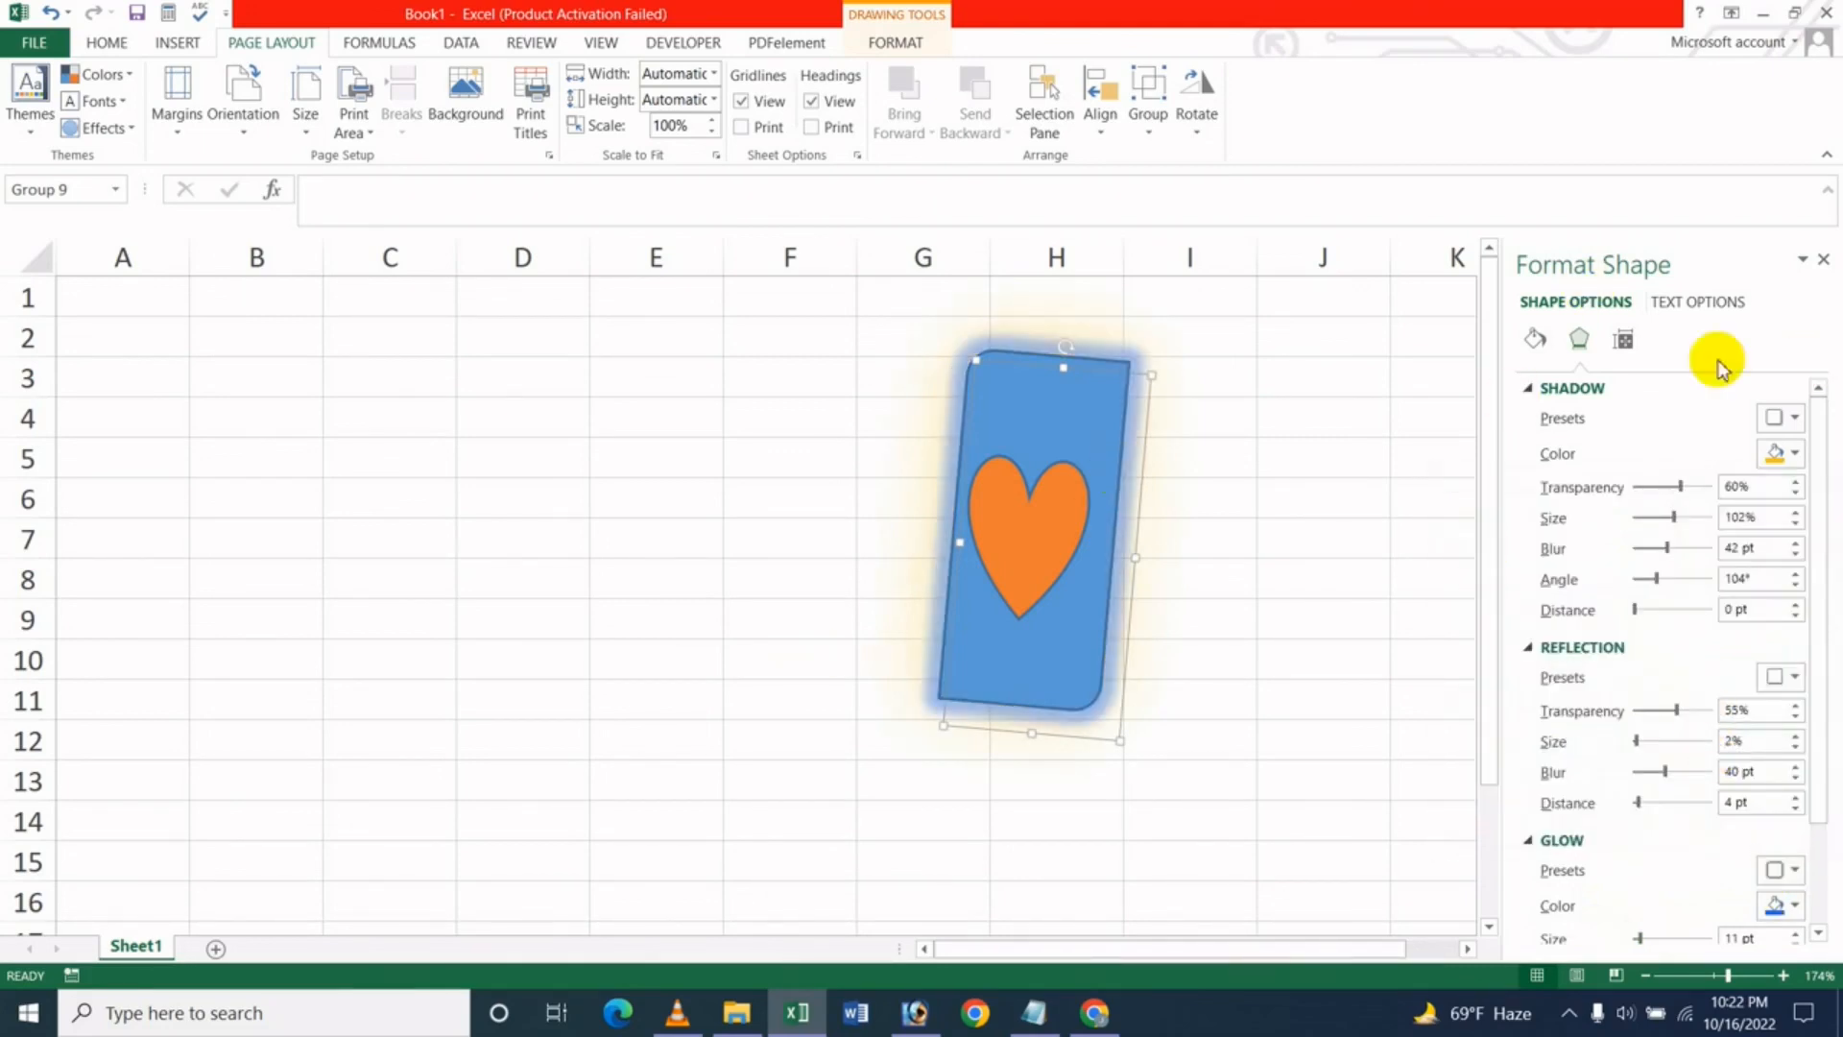
Set the group's outline transparency to 1% and close the shape formatting settings
{"action": "left_click", "coordinate": [1536, 338]}
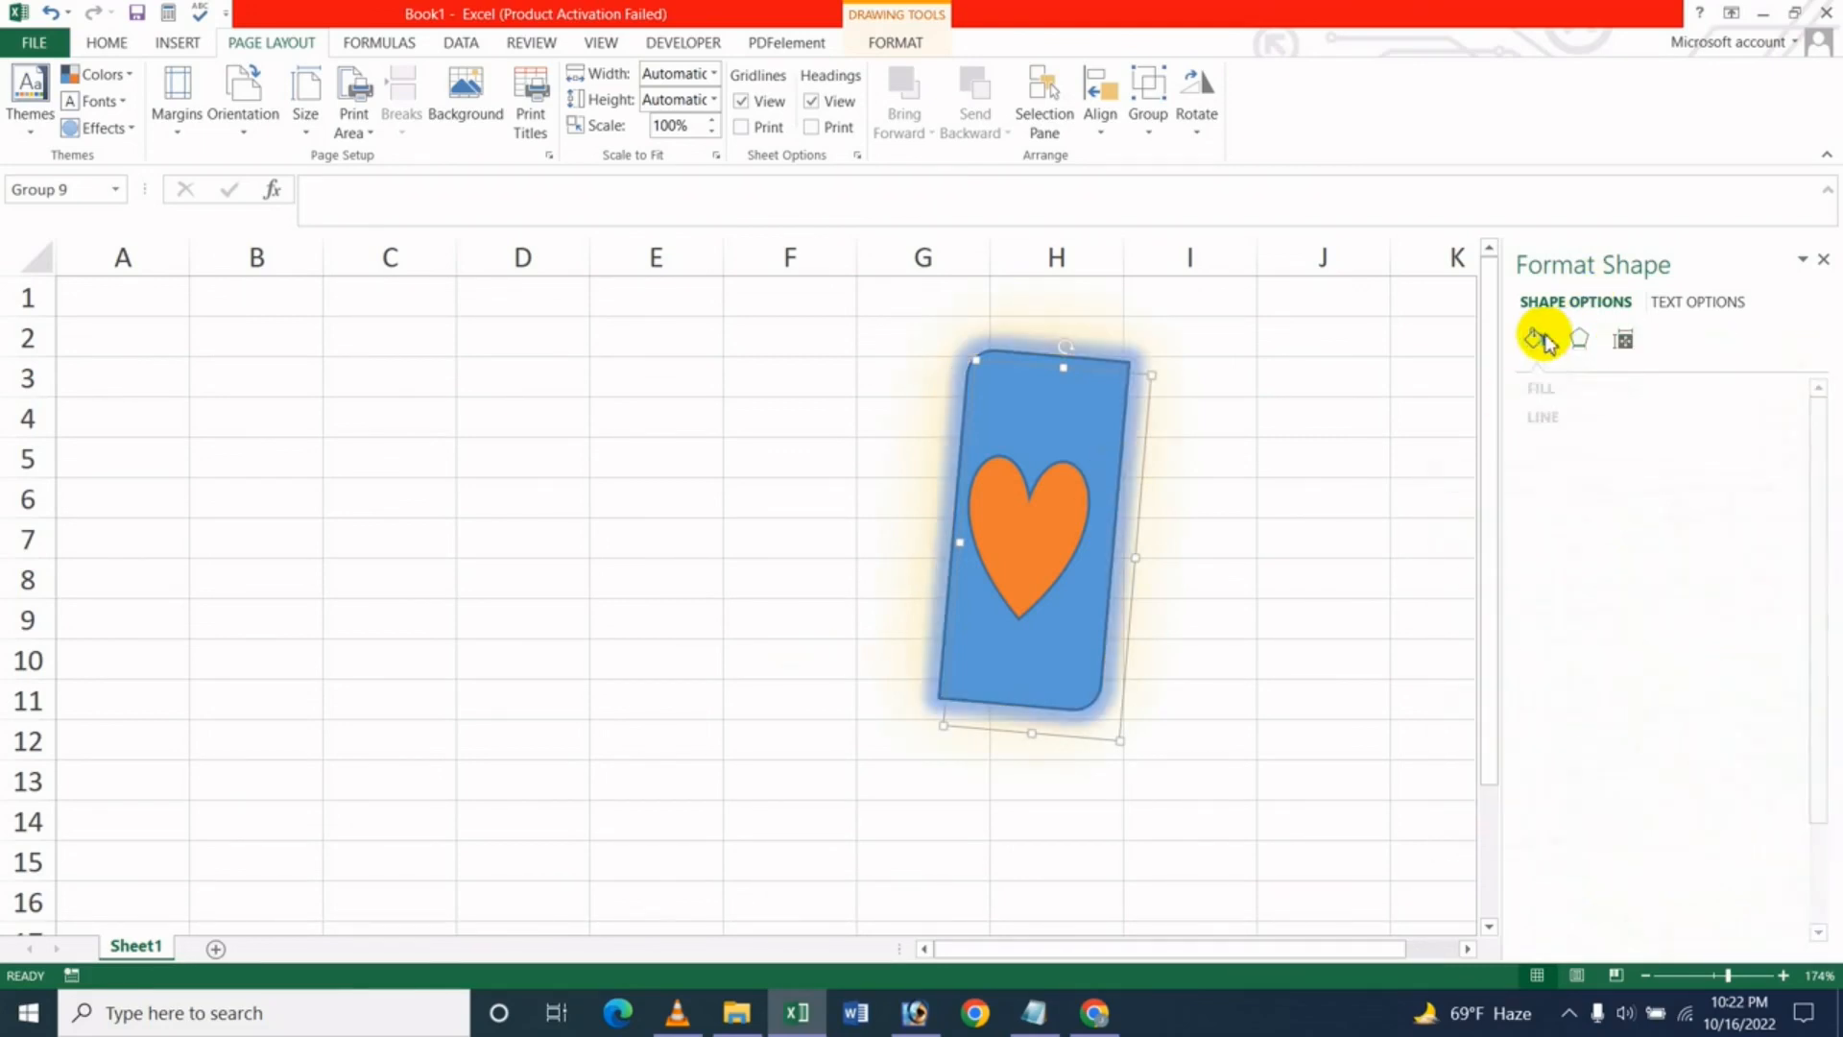
{"action": "left_click", "coordinate": [1555, 422]}
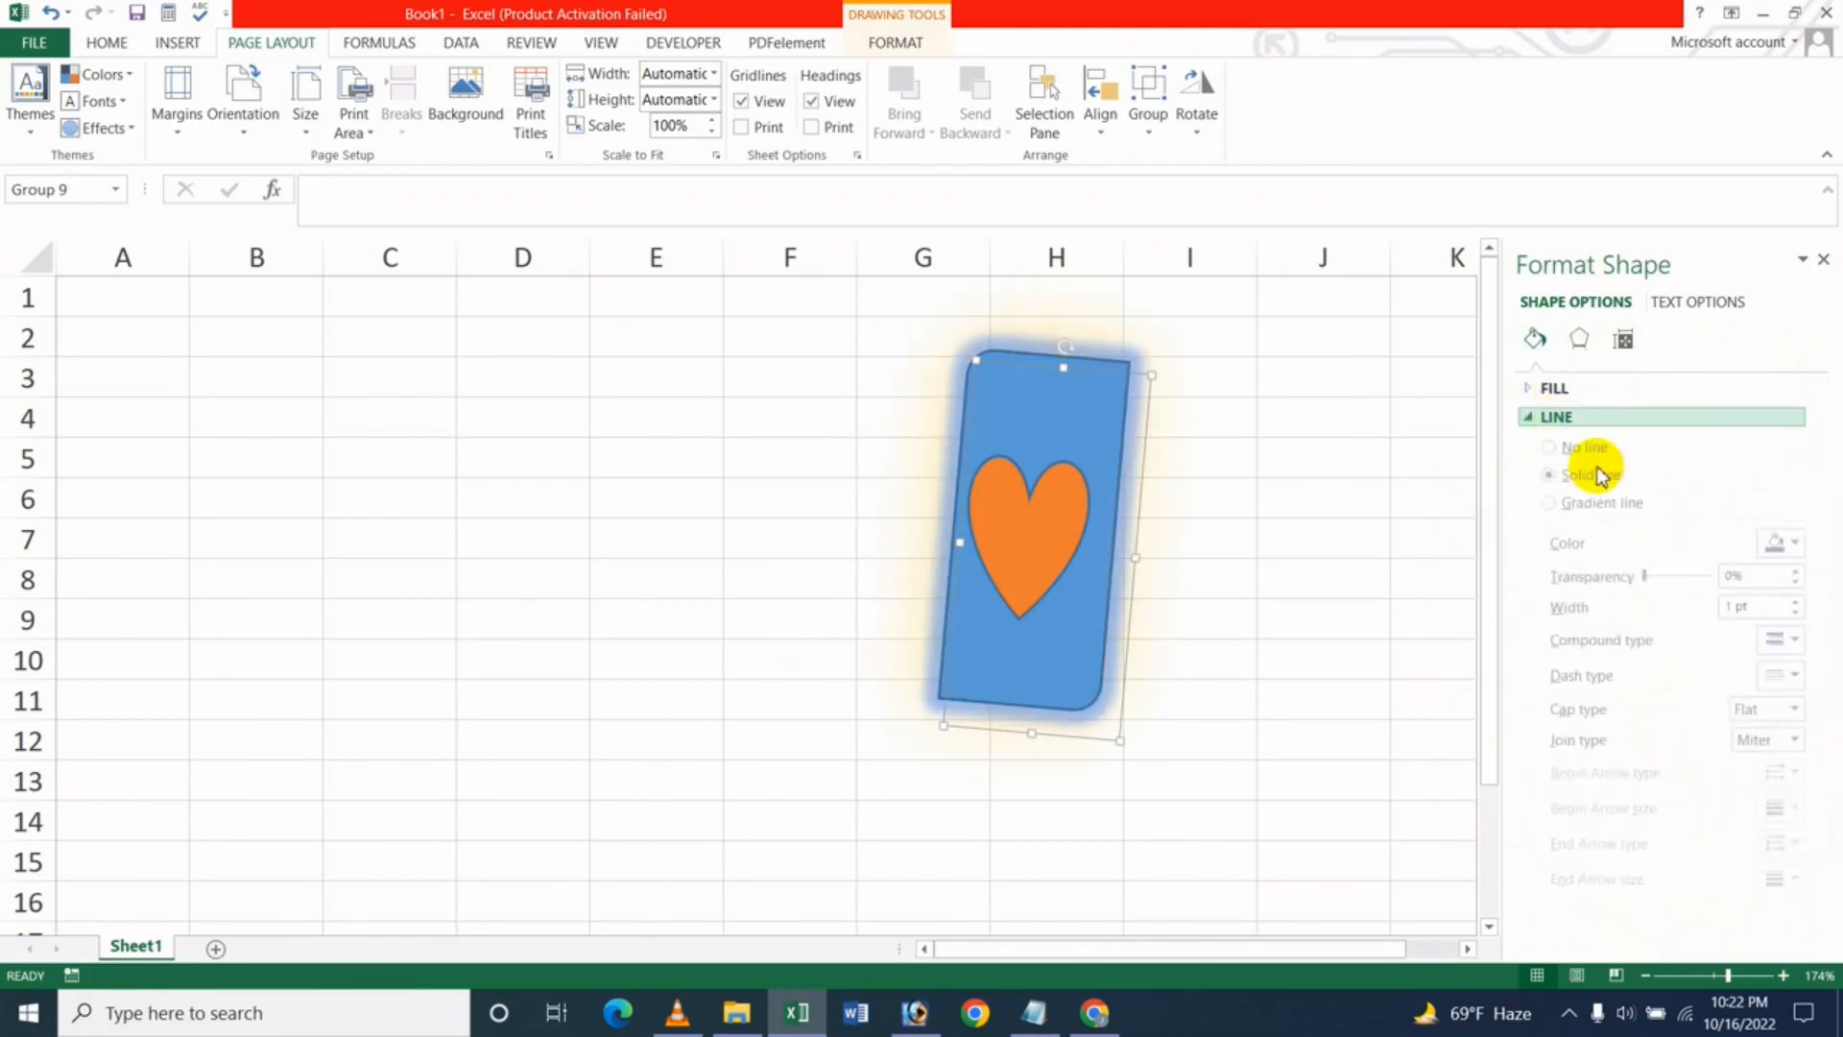
{"action": "left_click", "coordinate": [1645, 580]}
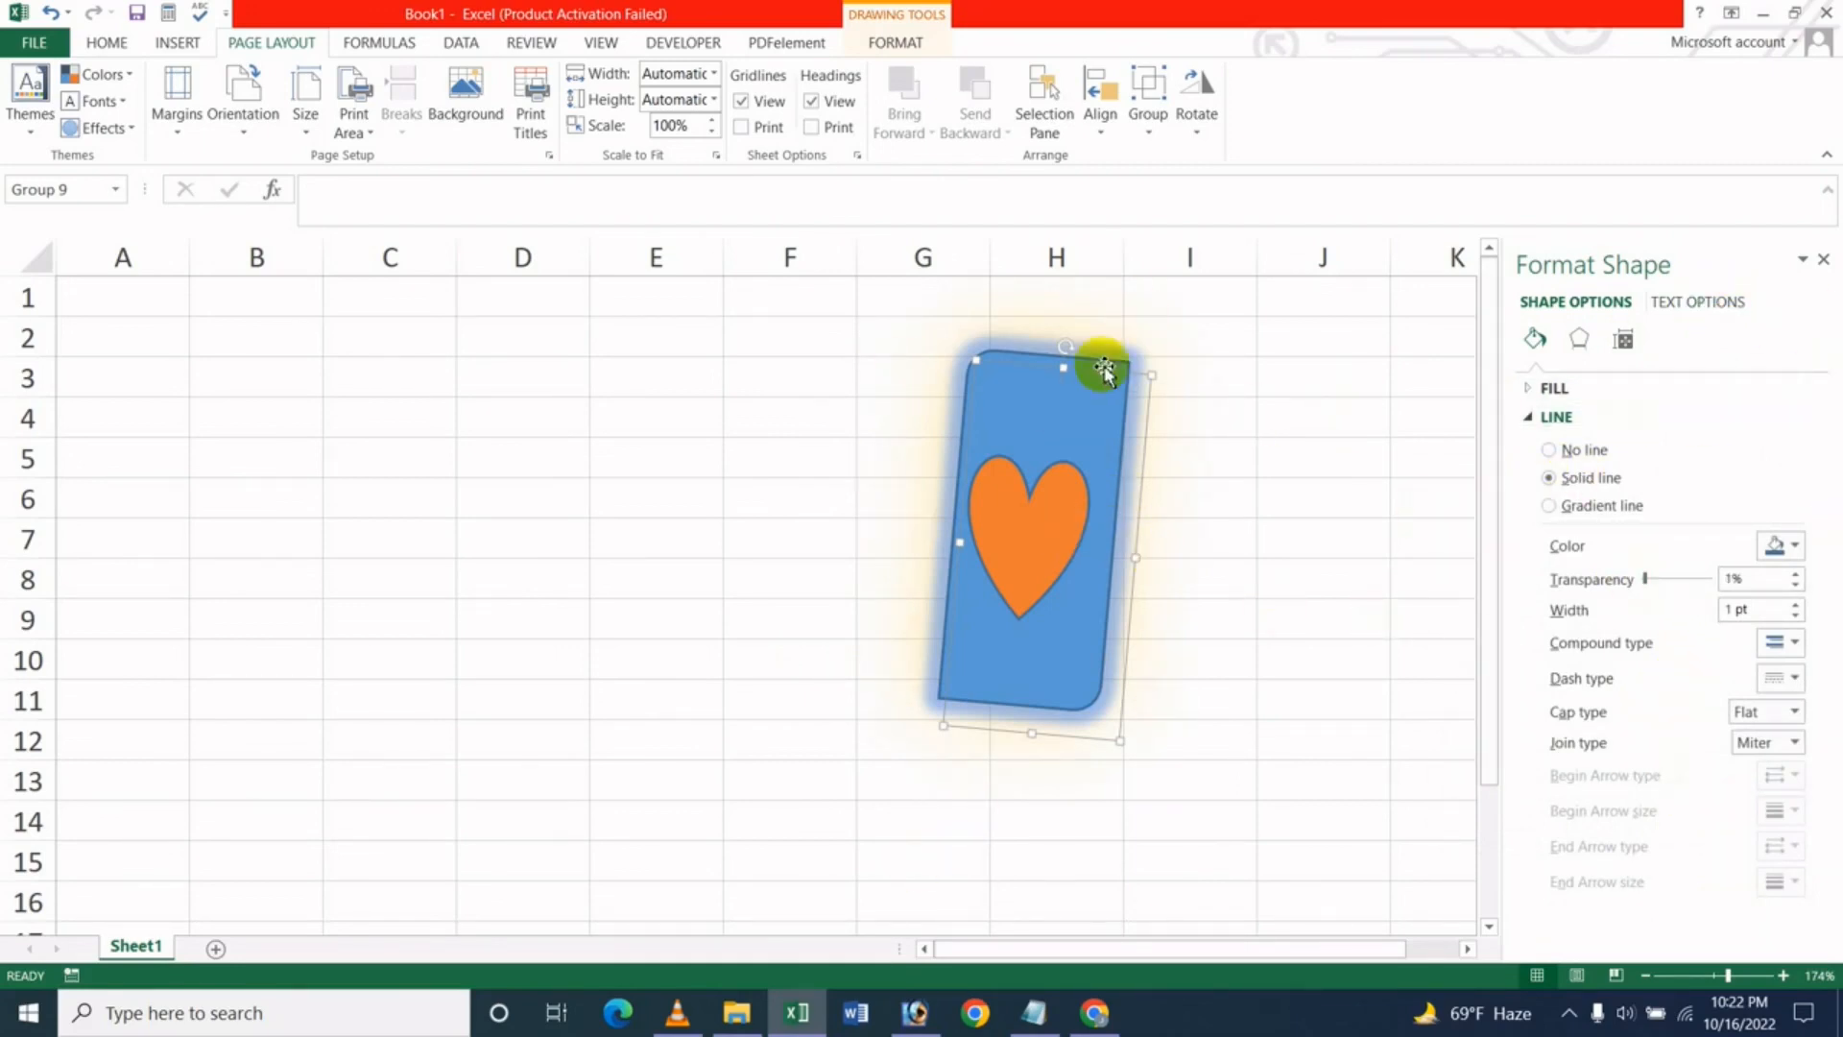
{"action": "left_click", "coordinate": [1823, 260]}
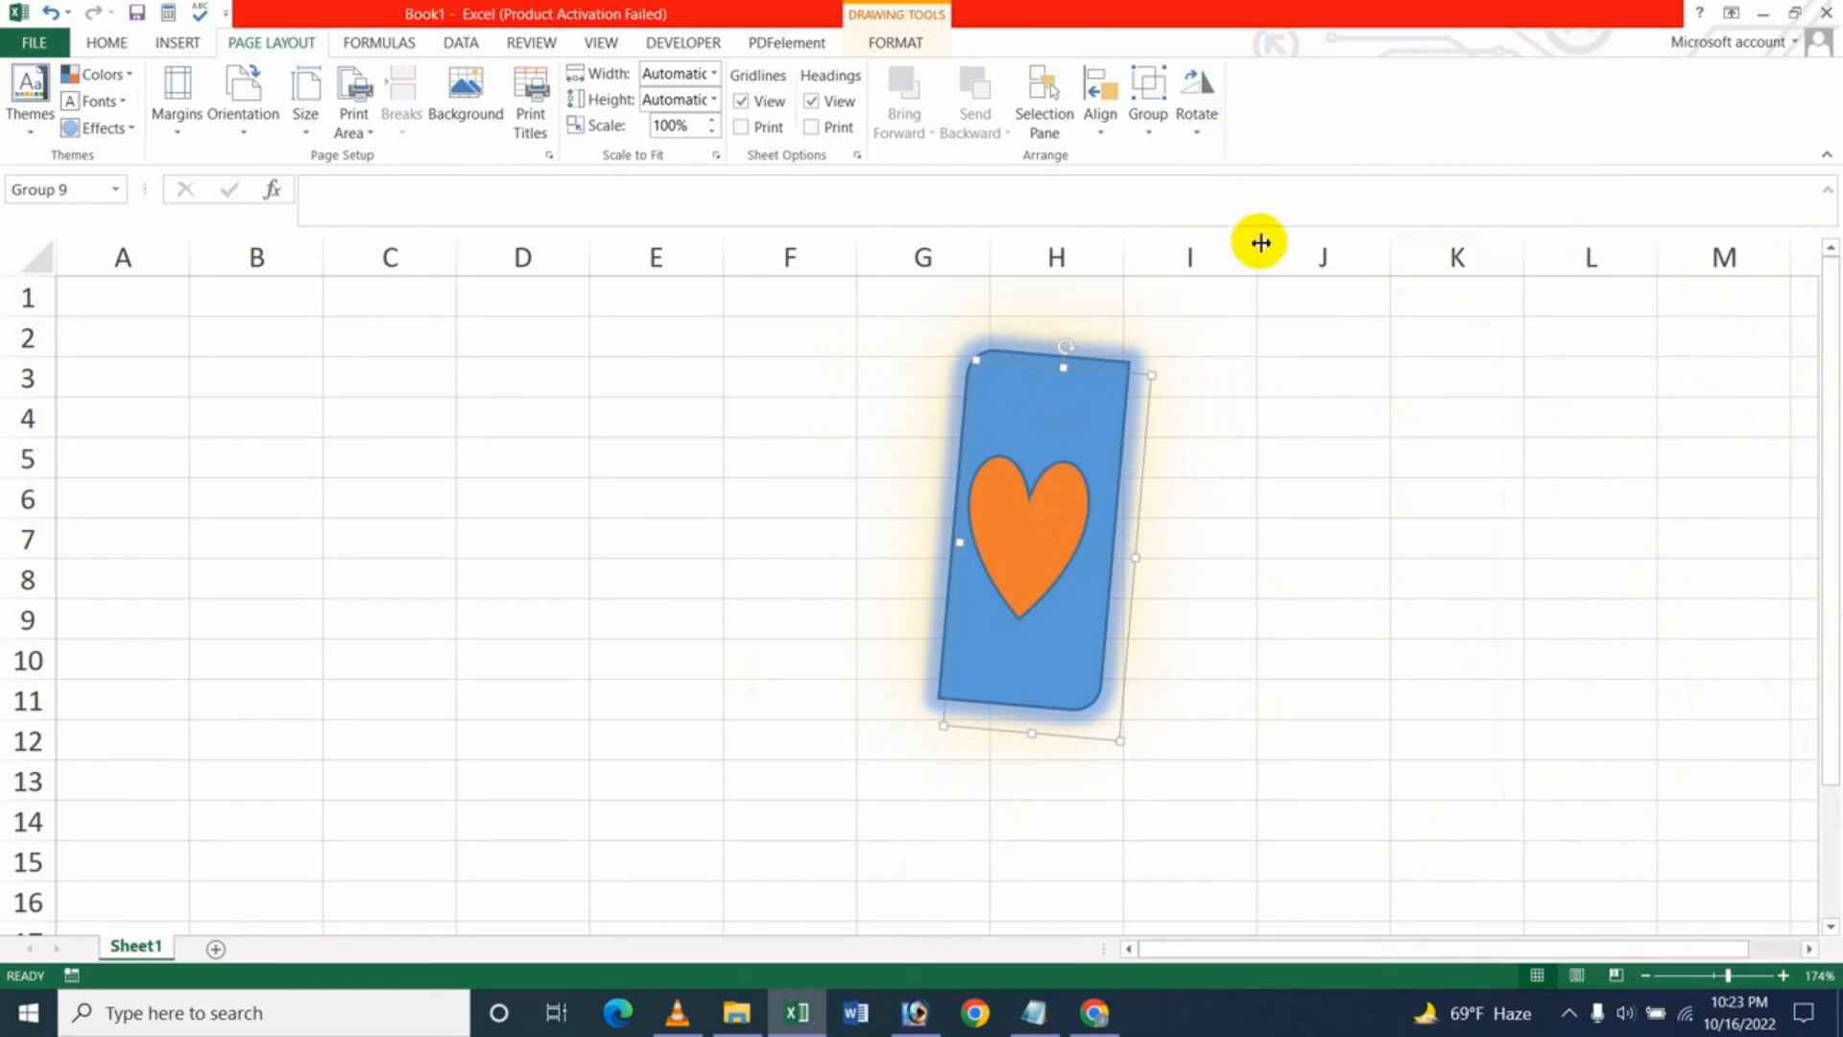
{"action": "left_click", "coordinate": [1196, 106]}
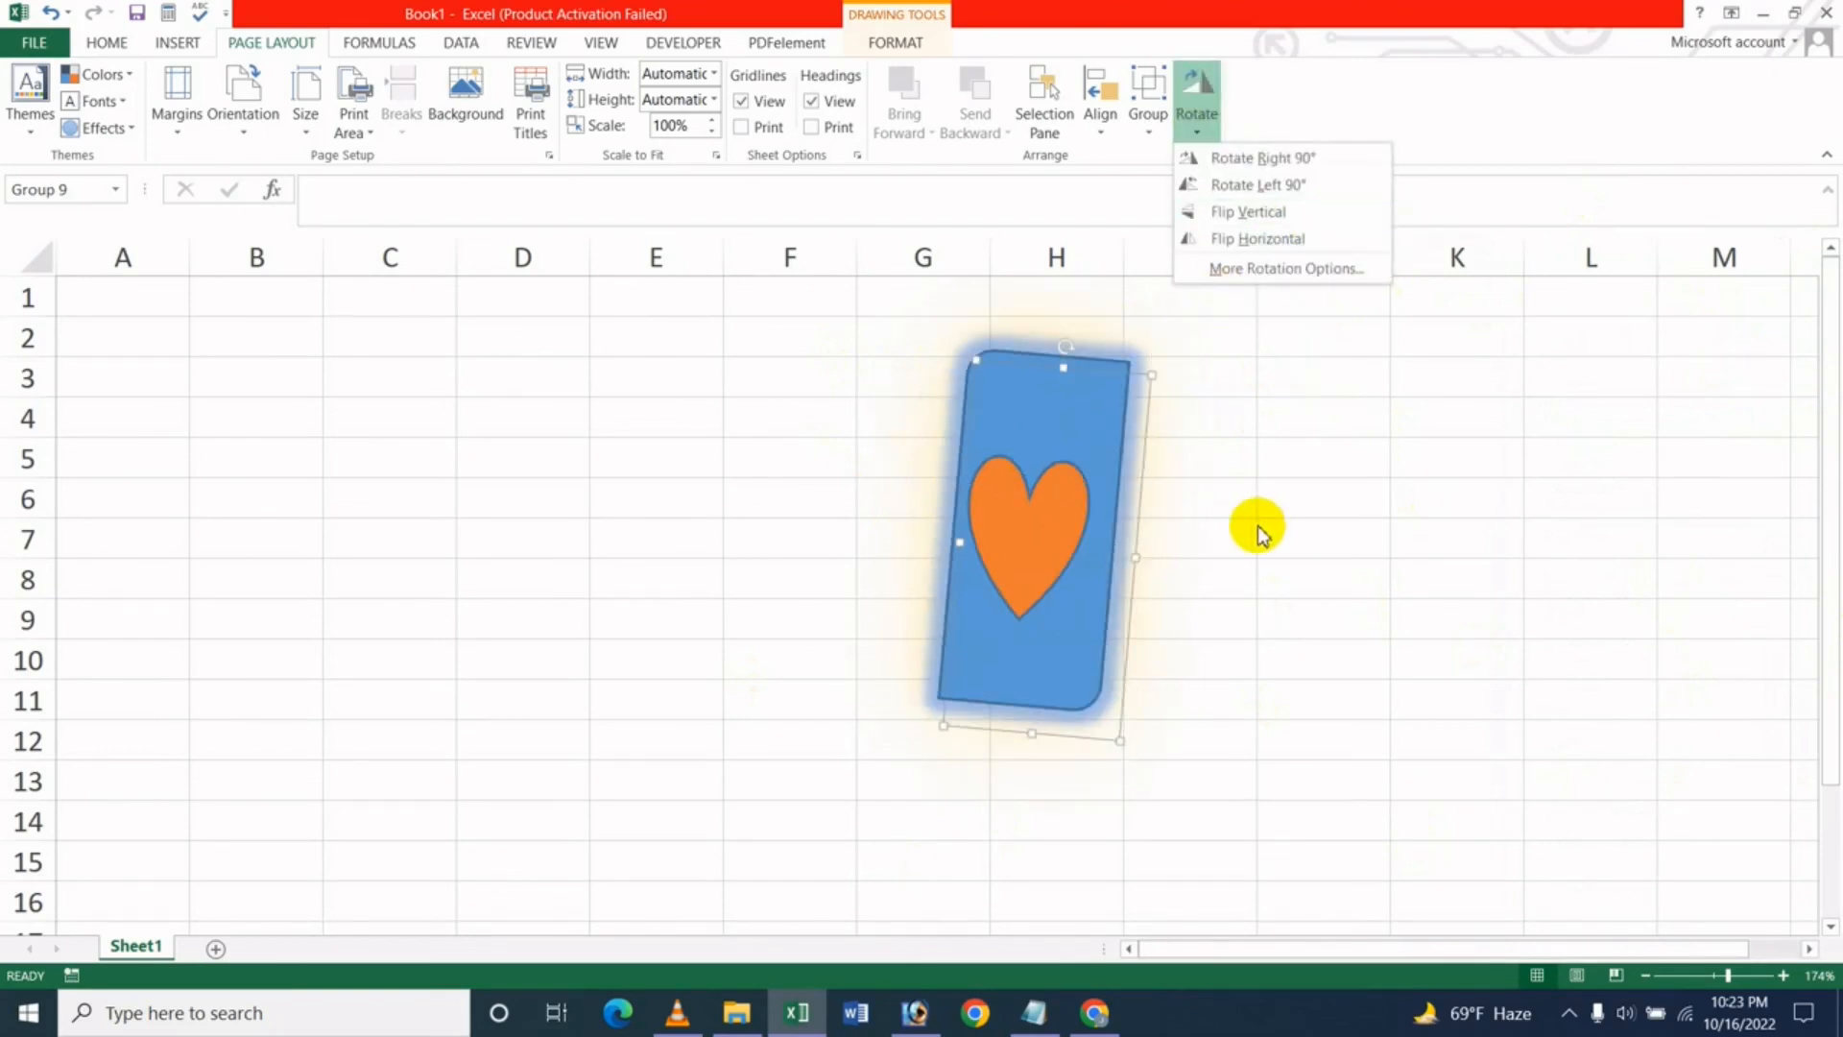
{"action": "left_click", "coordinate": [1258, 526]}
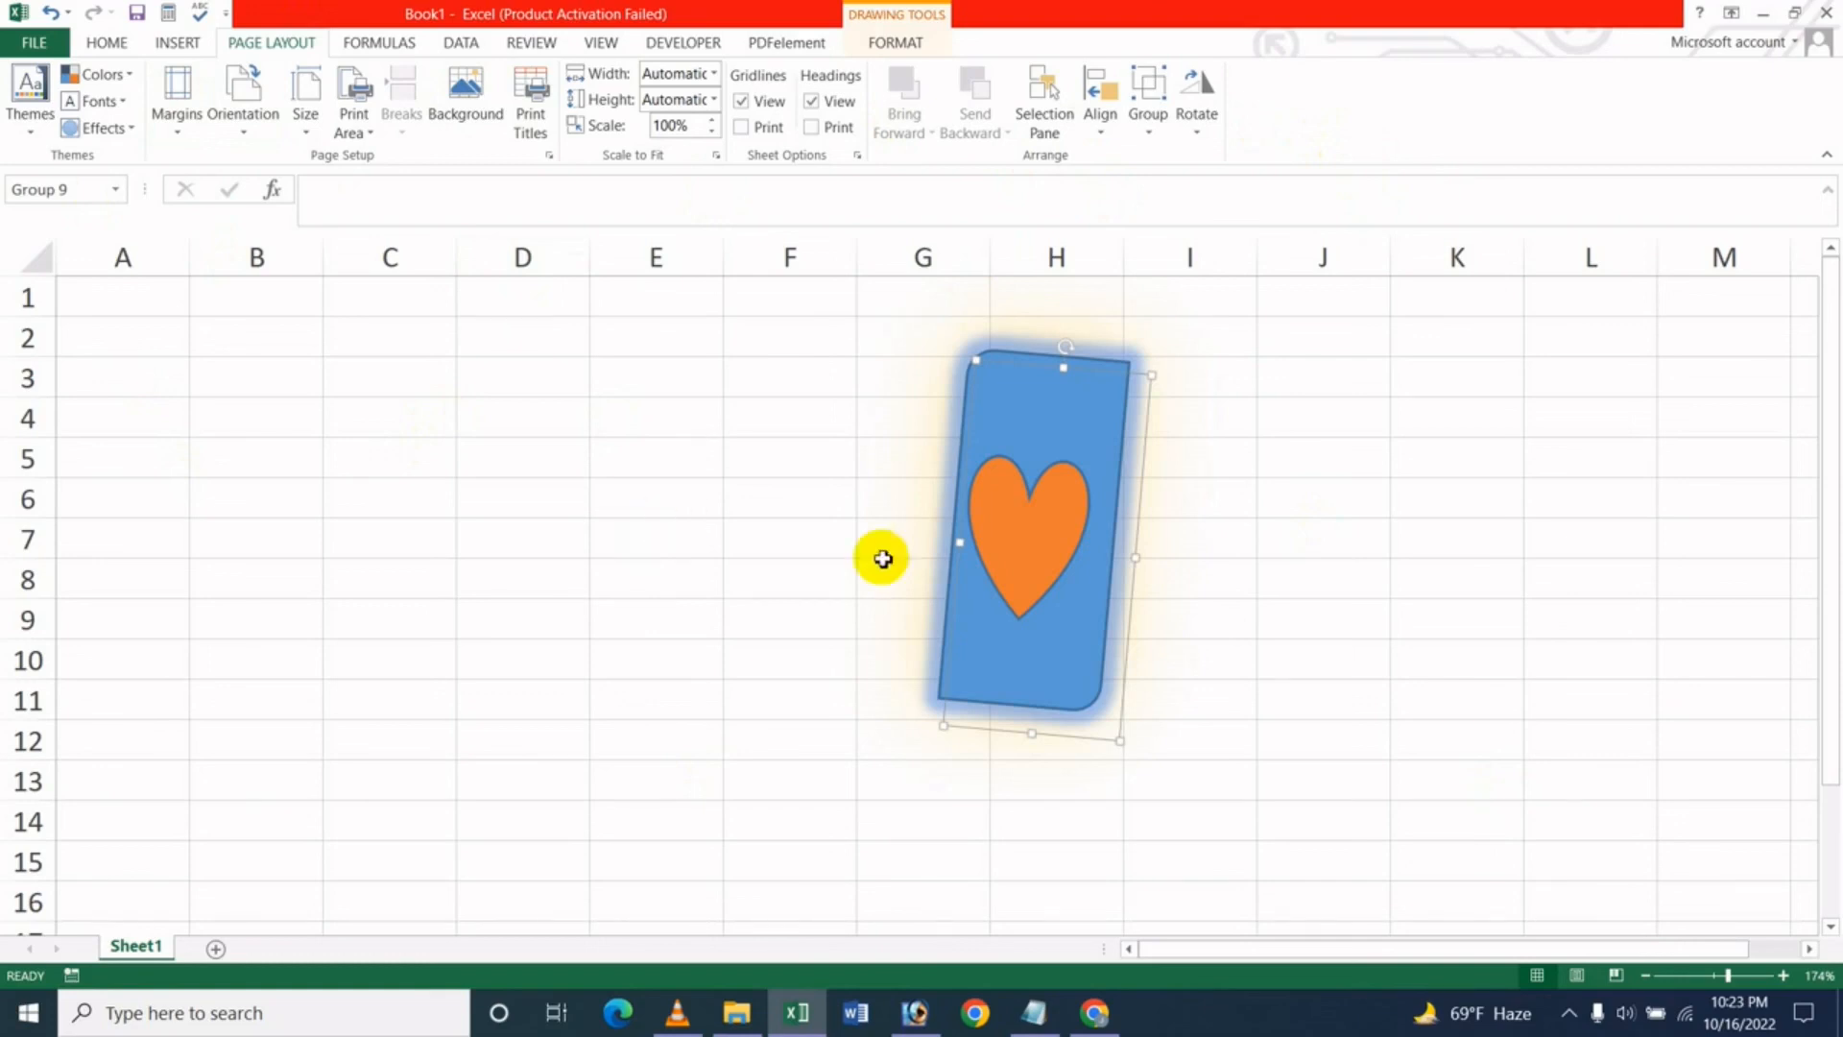
Switch to Chrome to show the JK Update Technology YouTube channel's videos page
{"action": "left_click", "coordinate": [1095, 1012]}
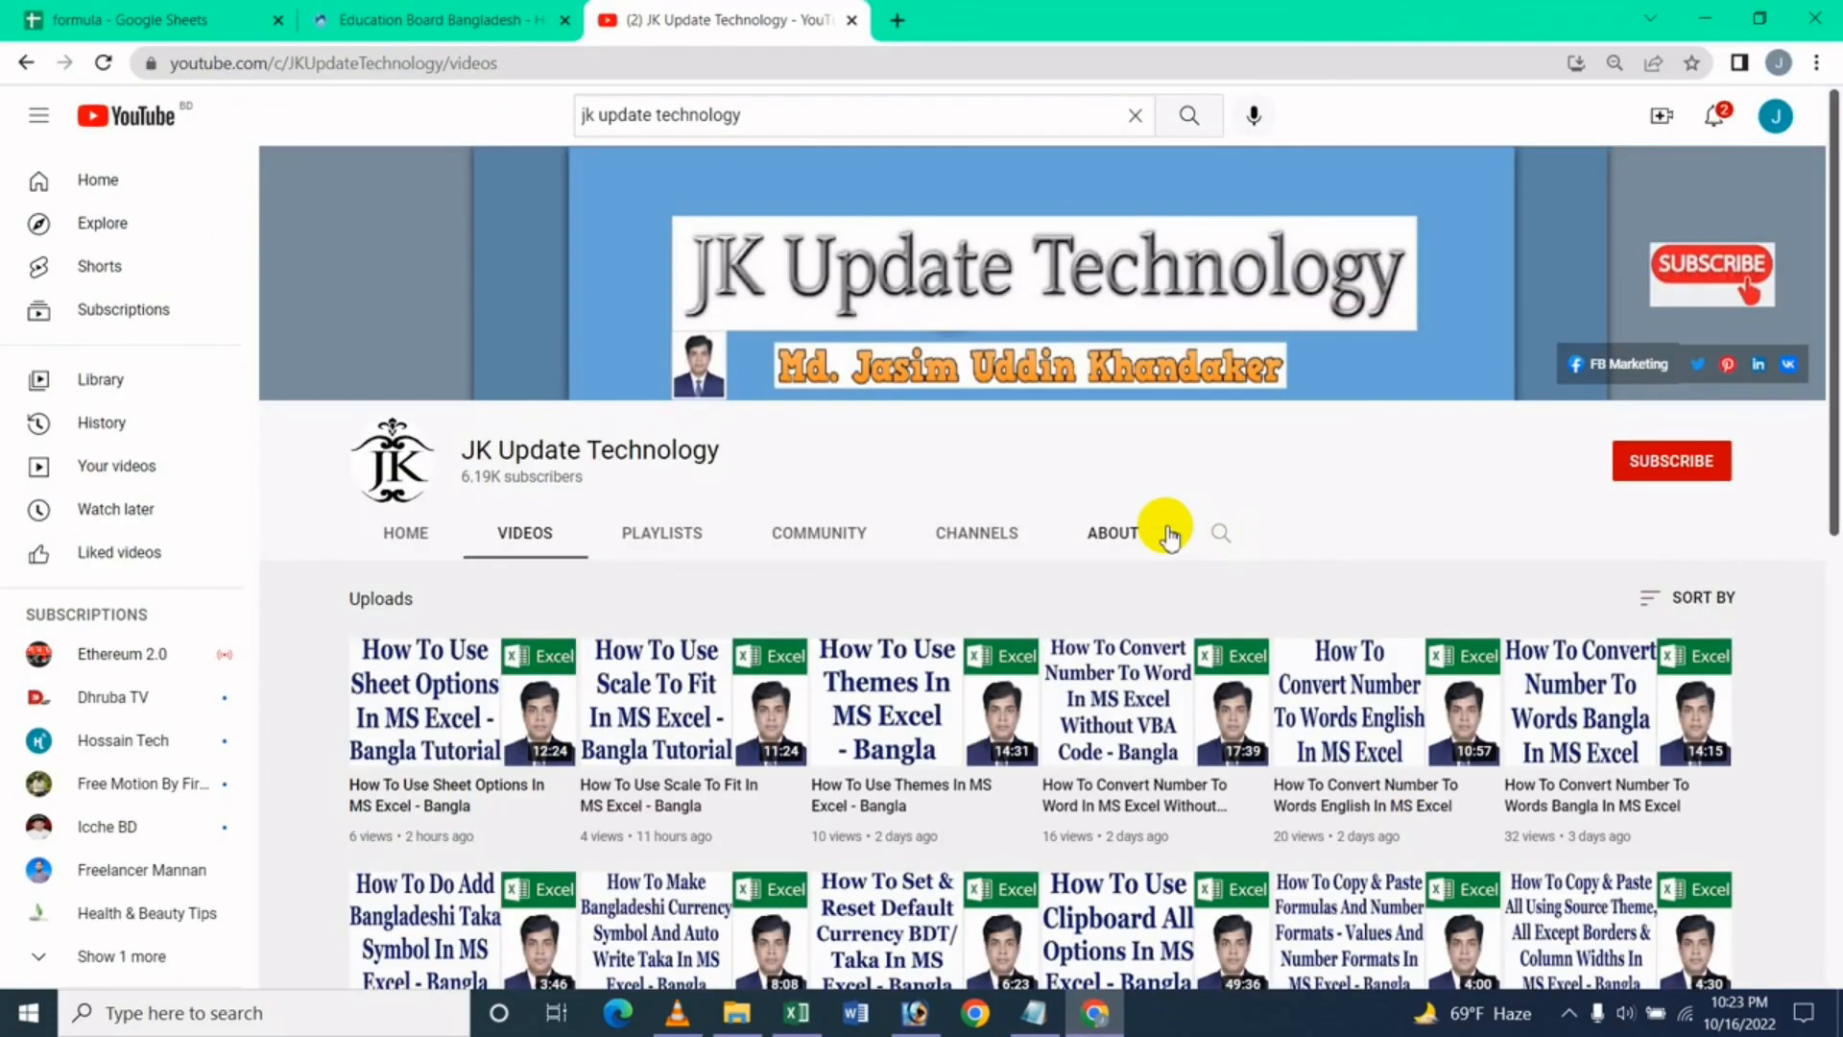